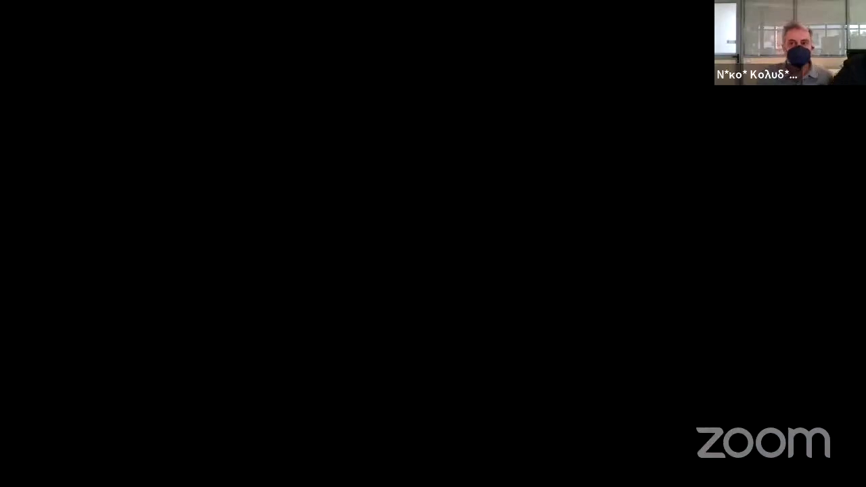
Open the Ειδική Φόρμα Καταχώρισης to start a new document.
{"action": "scroll", "coordinate": [547, 303], "scroll_direction": "down", "scroll_amount": 1}
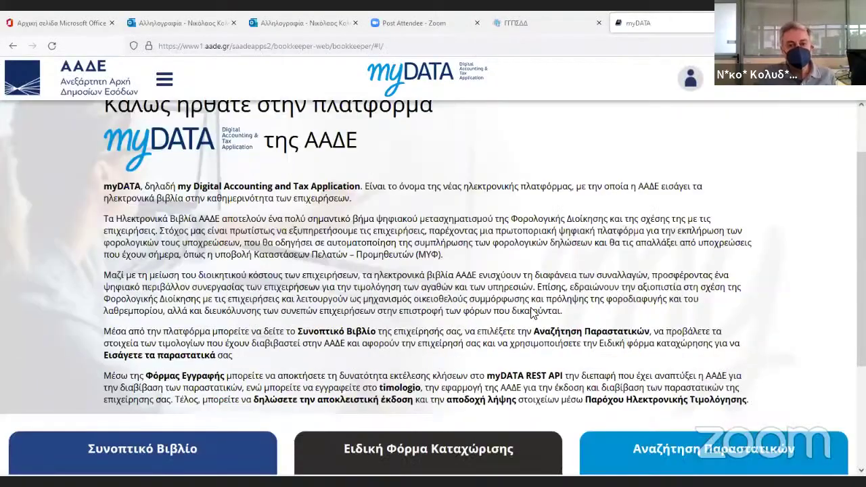
{"action": "scroll", "coordinate": [547, 303], "scroll_direction": "up", "scroll_amount": 2}
{"action": "scroll", "coordinate": [547, 303], "scroll_direction": "down", "scroll_amount": 4}
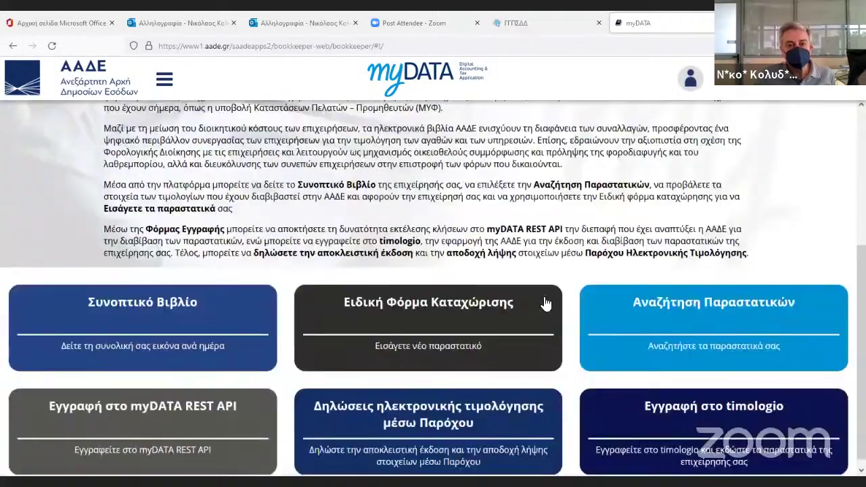
{"action": "scroll", "coordinate": [546, 303], "scroll_direction": "down", "scroll_amount": 1}
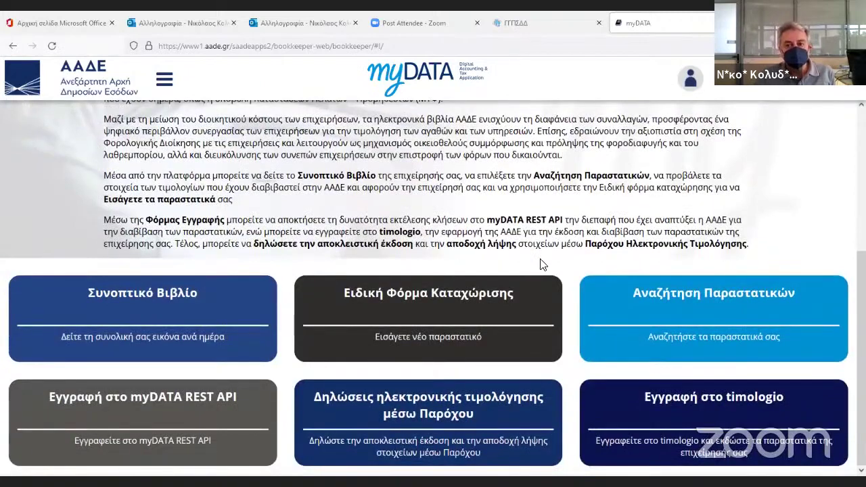
{"action": "left_click", "coordinate": [422, 338]}
{"action": "scroll", "coordinate": [474, 335], "scroll_direction": "down", "scroll_amount": 3}
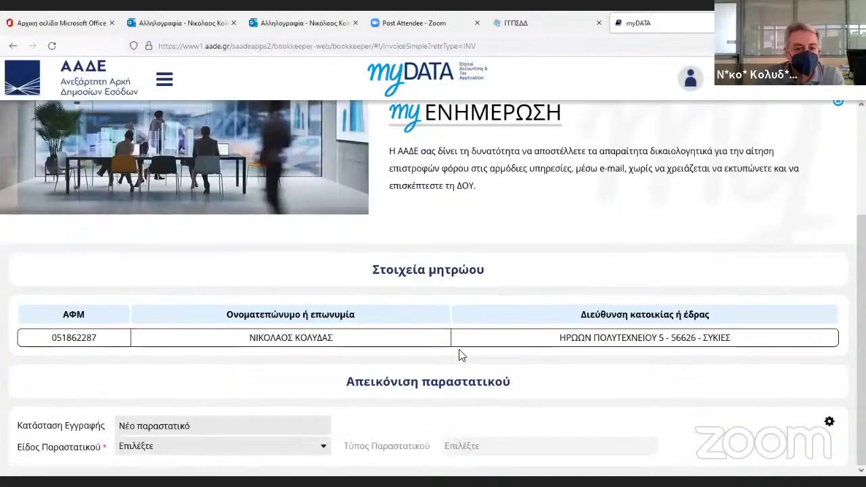
Set document kind to Τιμολόγιο Παροχής Υπηρεσιών and type to Τιμολόγιο Παροχής.
{"action": "left_click", "coordinate": [261, 449]}
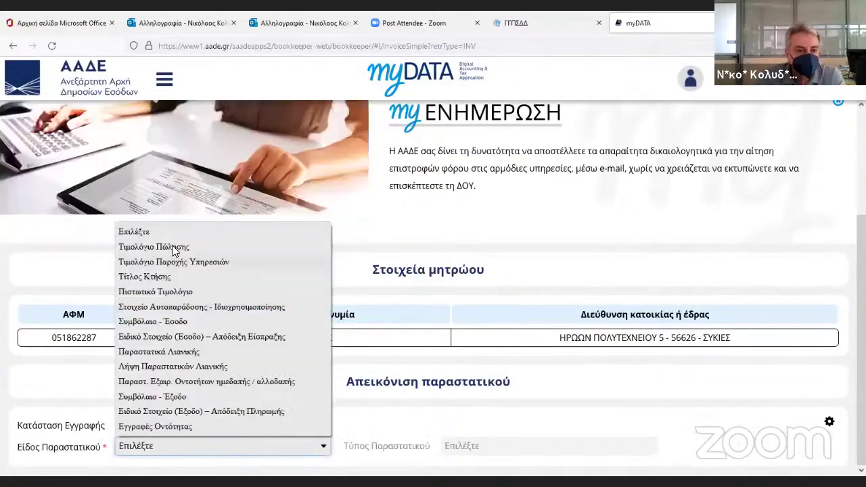
{"action": "left_click", "coordinate": [172, 261]}
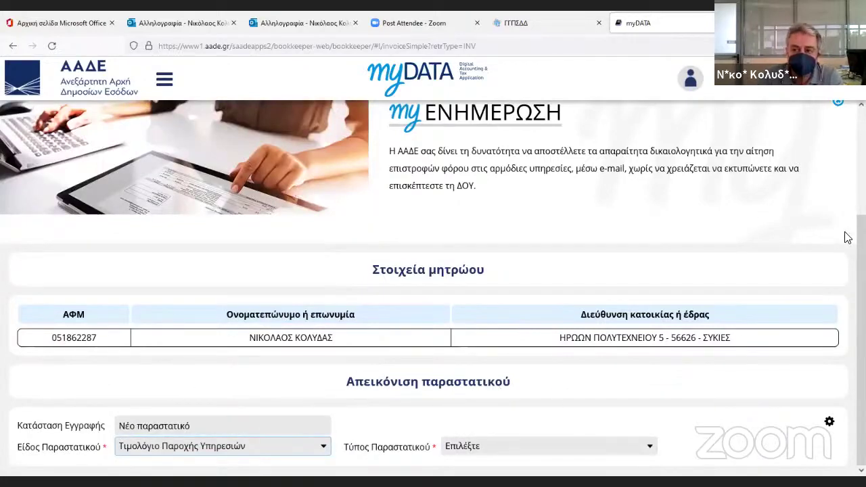
{"action": "left_click", "coordinate": [573, 450]}
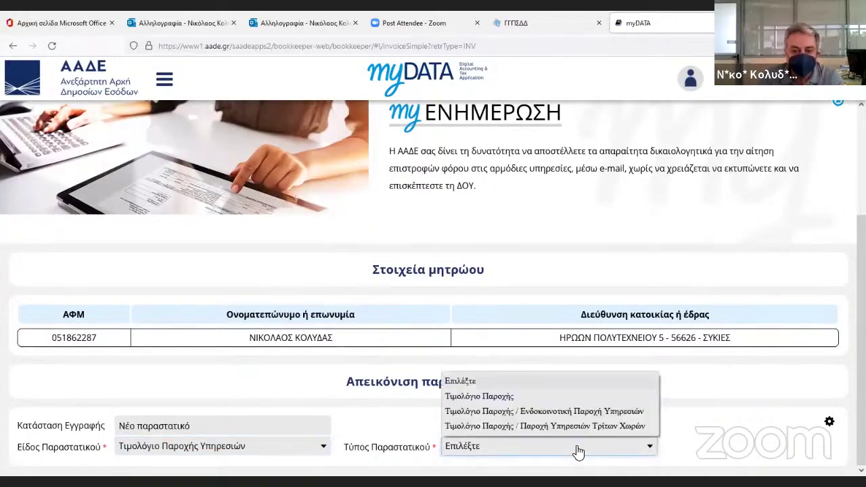
{"action": "left_click", "coordinate": [517, 397]}
{"action": "scroll", "coordinate": [775, 405], "scroll_direction": "down", "scroll_amount": 5}
{"action": "scroll", "coordinate": [708, 348], "scroll_direction": "up", "scroll_amount": 1}
{"action": "scroll", "coordinate": [708, 349], "scroll_direction": "up", "scroll_amount": 3}
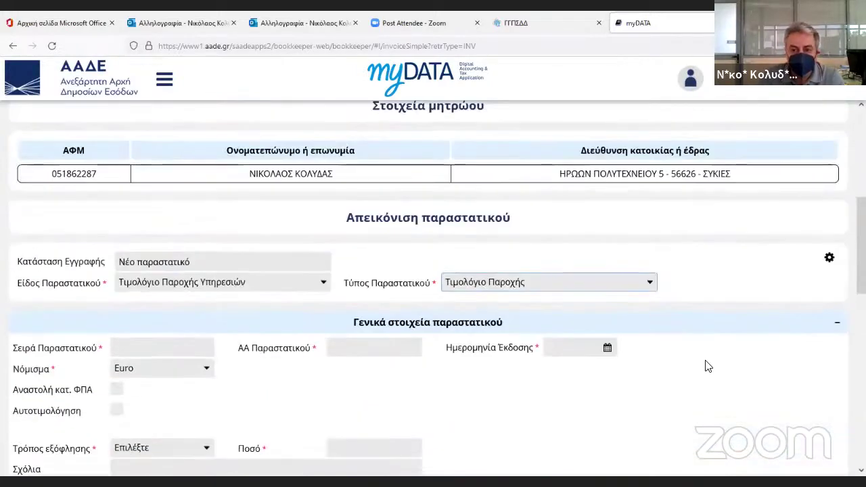
Set the document-level tax level in the tax settings popup.
{"action": "scroll", "coordinate": [745, 396], "scroll_direction": "down", "scroll_amount": 1}
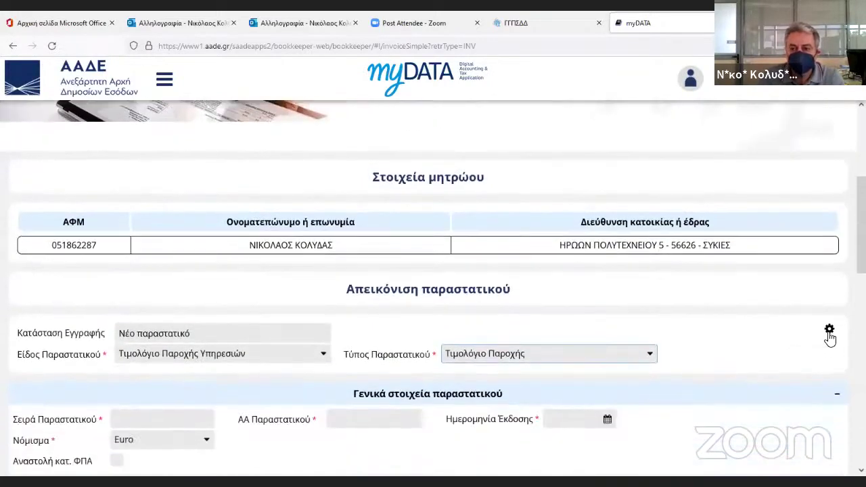
{"action": "left_click", "coordinate": [830, 330]}
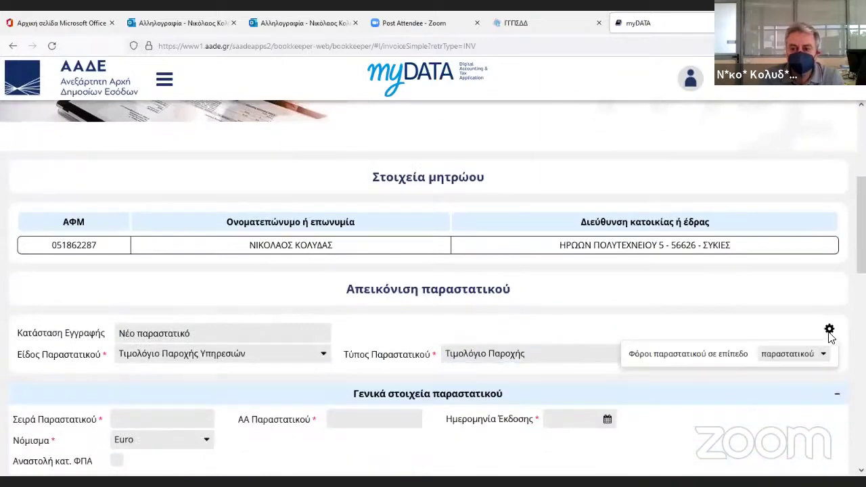
{"action": "left_click", "coordinate": [782, 359]}
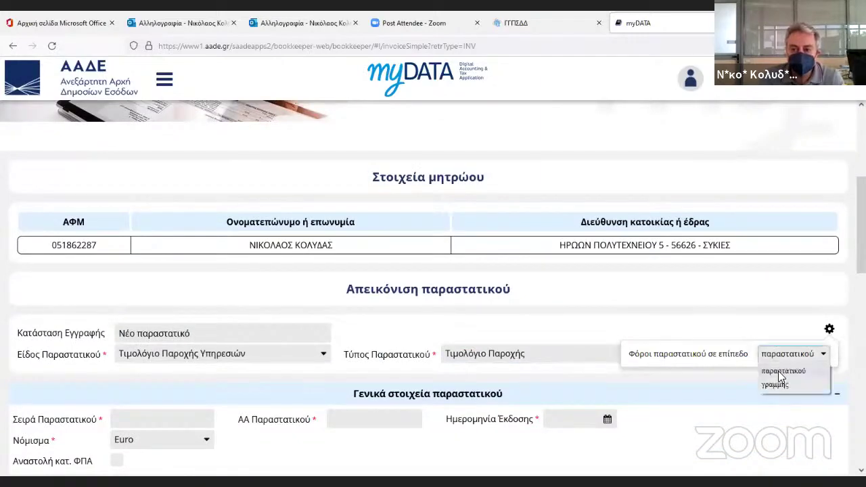
{"action": "left_click", "coordinate": [775, 384]}
{"action": "scroll", "coordinate": [755, 385], "scroll_direction": "down", "scroll_amount": 5}
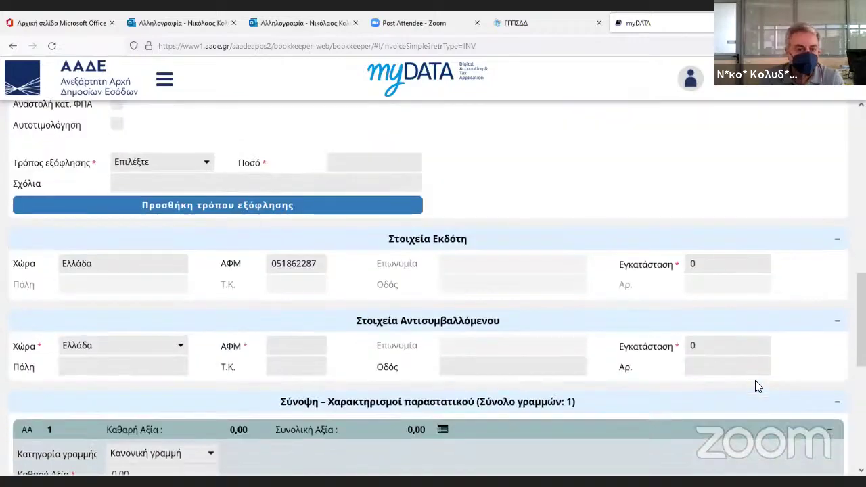
{"action": "scroll", "coordinate": [755, 380], "scroll_direction": "down", "scroll_amount": 3}
Enter series 000, number 345 and issue date 19/05/2022.
{"action": "scroll", "coordinate": [183, 348], "scroll_direction": "up", "scroll_amount": 2}
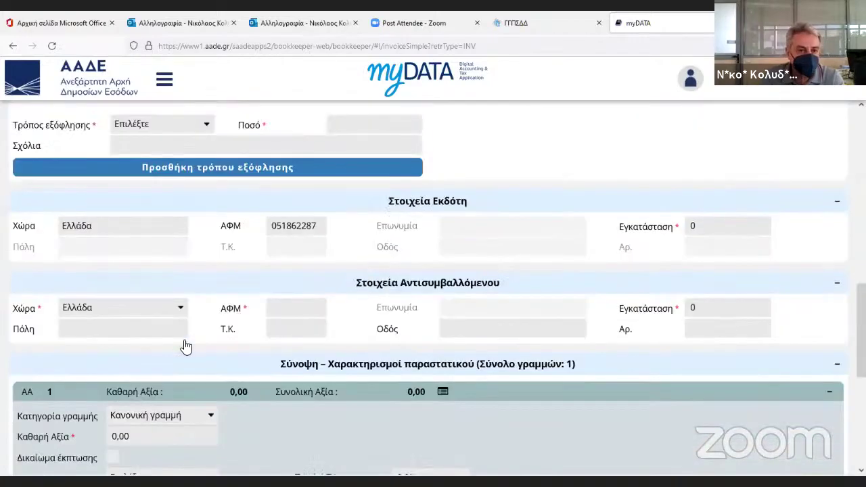
{"action": "scroll", "coordinate": [185, 346], "scroll_direction": "up", "scroll_amount": 2}
{"action": "scroll", "coordinate": [168, 312], "scroll_direction": "up", "scroll_amount": 2}
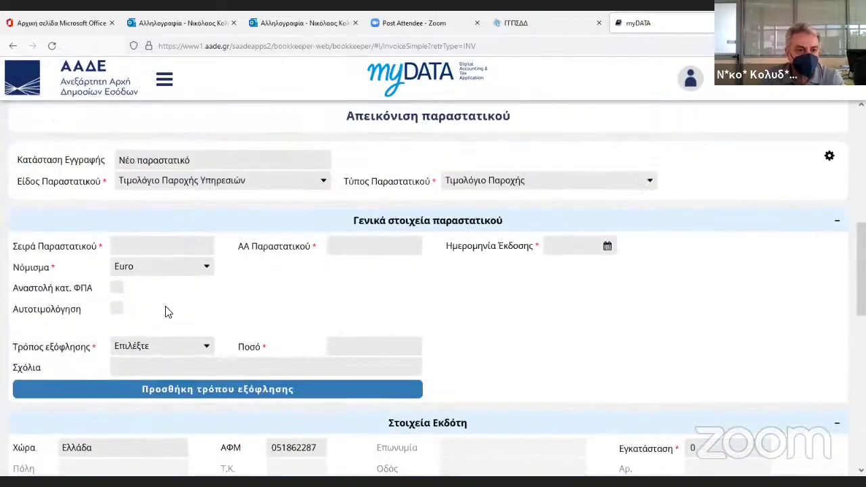
{"action": "scroll", "coordinate": [167, 312], "scroll_direction": "up", "scroll_amount": 1}
{"action": "left_click", "coordinate": [135, 283]}
{"action": "type", "text": "00"}
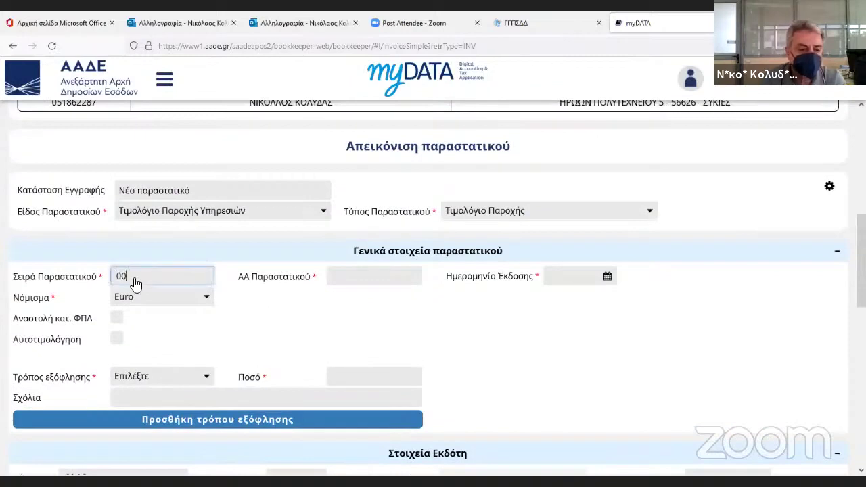
{"action": "type", "text": "0"}
{"action": "key", "text": "Tab"}
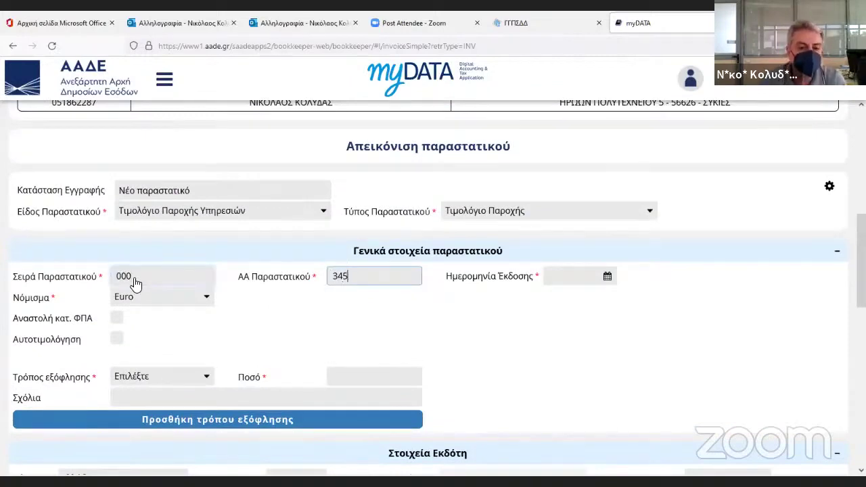
{"action": "key", "text": "Tab"}
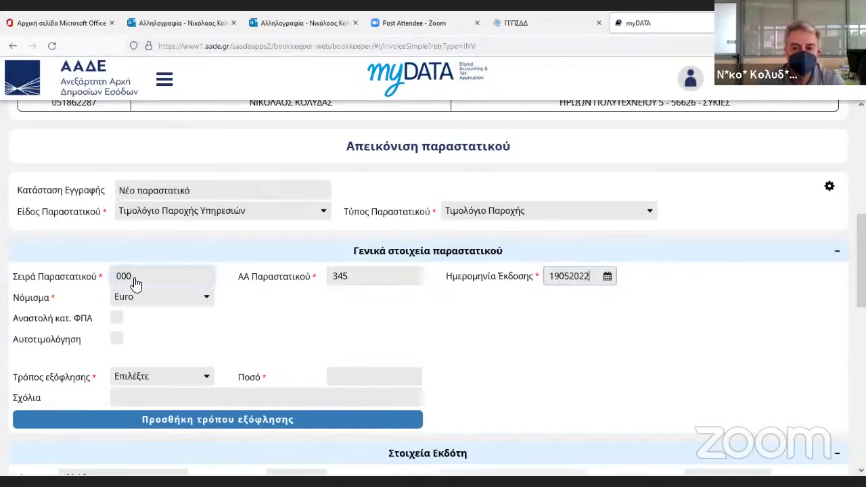
{"action": "key", "text": "Tab"}
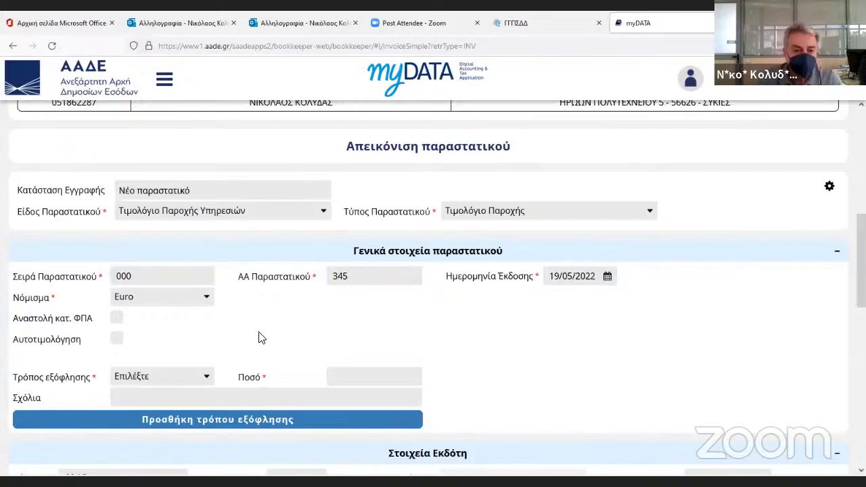
Choose payment method Επαγ. Λογαριασμός and add the comment ΤΕΧΝΙΚΟ ΕΡΓΟ.
{"action": "scroll", "coordinate": [203, 319], "scroll_direction": "down", "scroll_amount": 2}
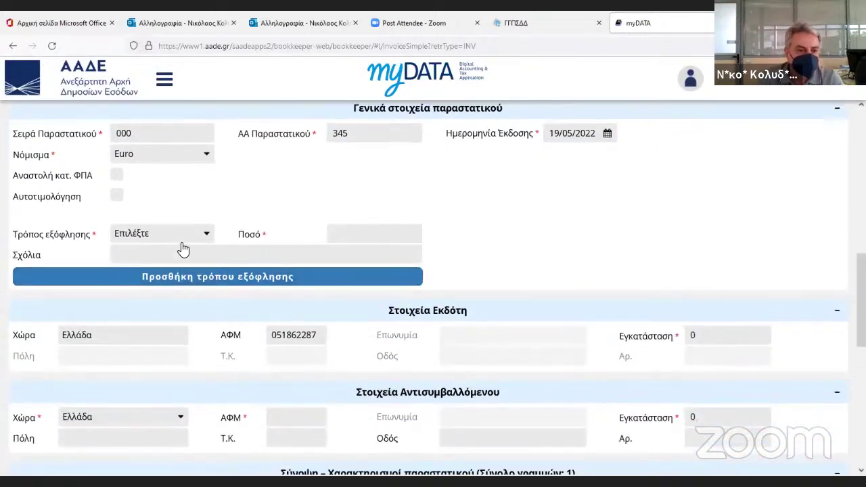
{"action": "left_click", "coordinate": [183, 234]}
{"action": "left_click", "coordinate": [174, 264]}
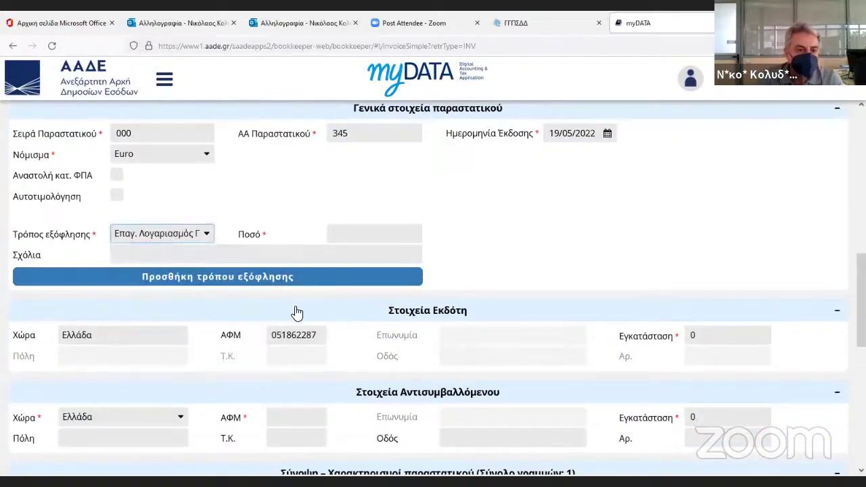
{"action": "left_click", "coordinate": [352, 237]}
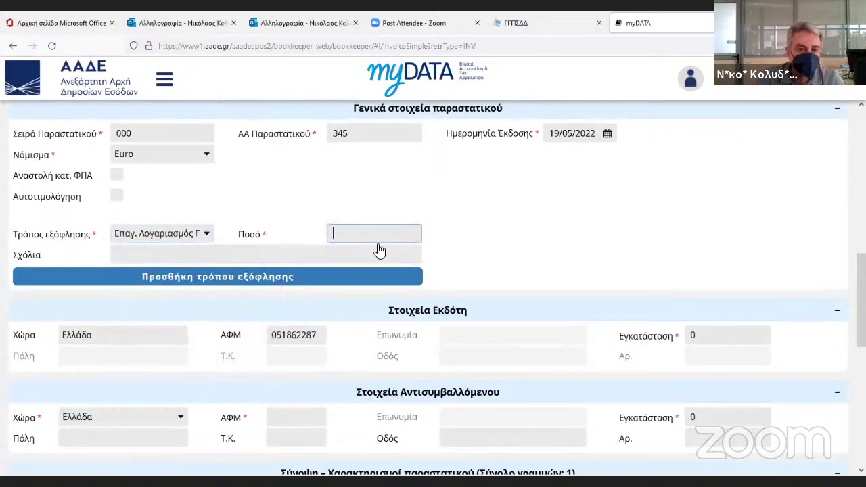
{"action": "left_click", "coordinate": [261, 258]}
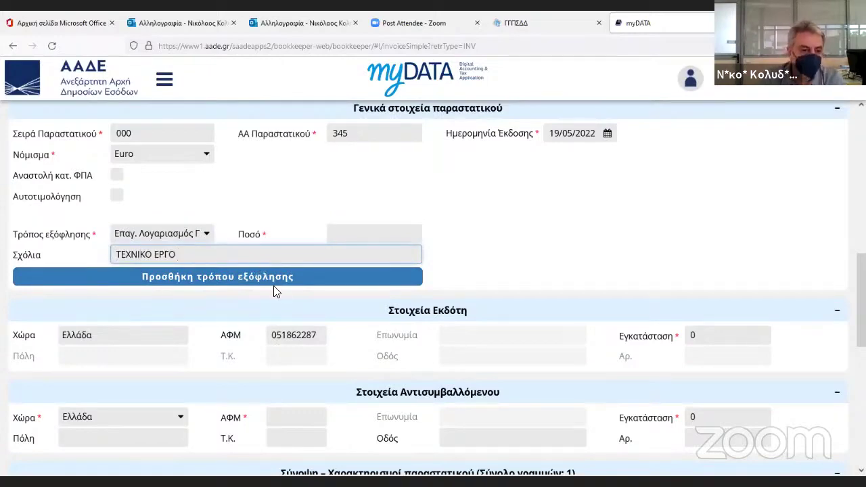
{"action": "scroll", "coordinate": [278, 288], "scroll_direction": "down", "scroll_amount": 3}
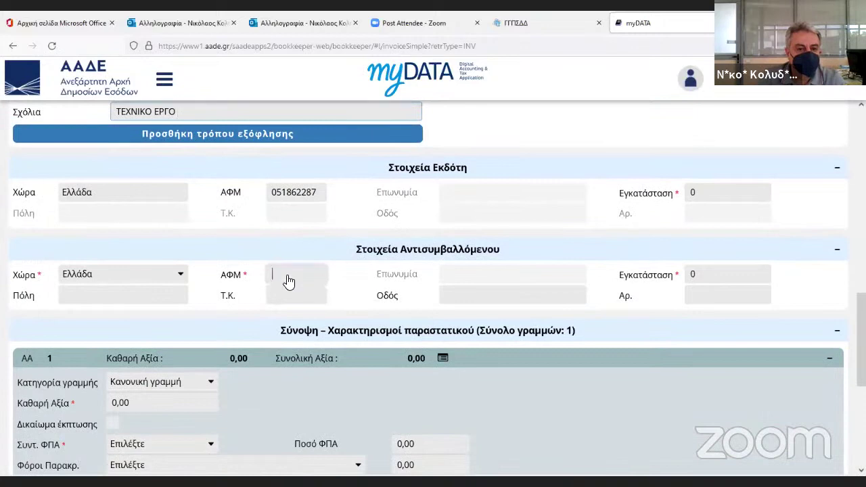
Enter the counterparty's tax number and give line 1 a 1.000,00 net value with 24% VAT.
{"action": "left_click", "coordinate": [289, 282]}
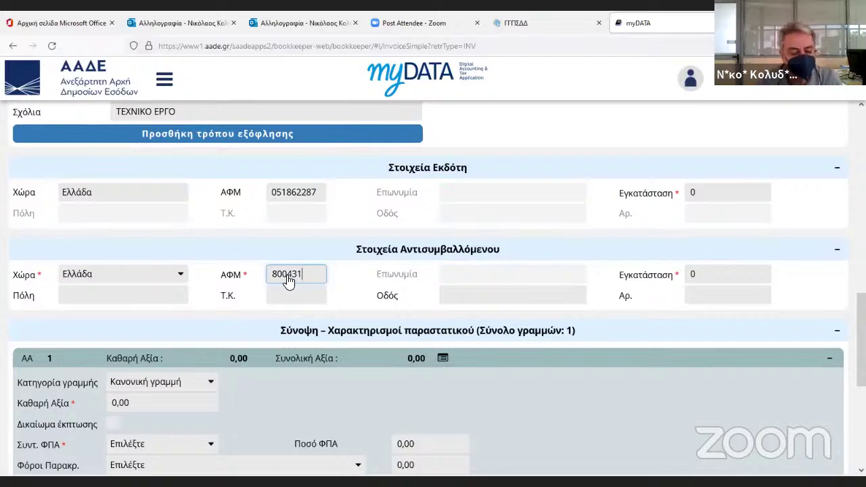
{"action": "key", "text": "Tab"}
{"action": "scroll", "coordinate": [409, 271], "scroll_direction": "down", "scroll_amount": 3}
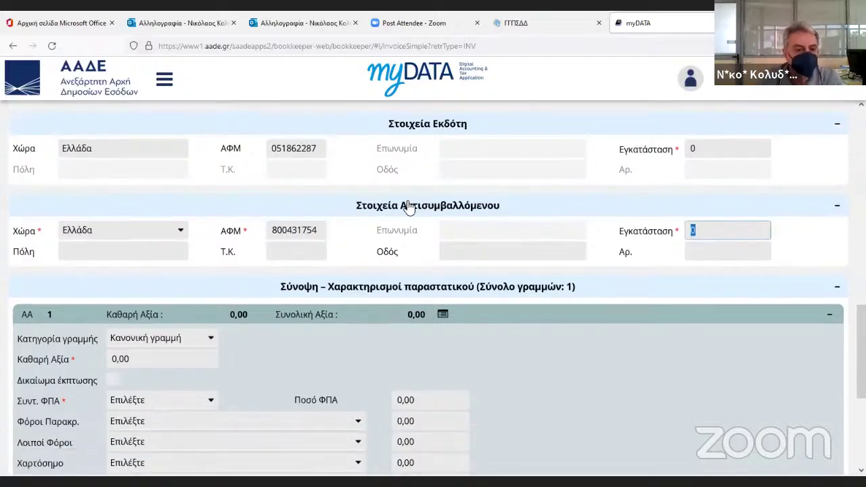
{"action": "left_click", "coordinate": [170, 270]}
{"action": "type", "text": "1000"}
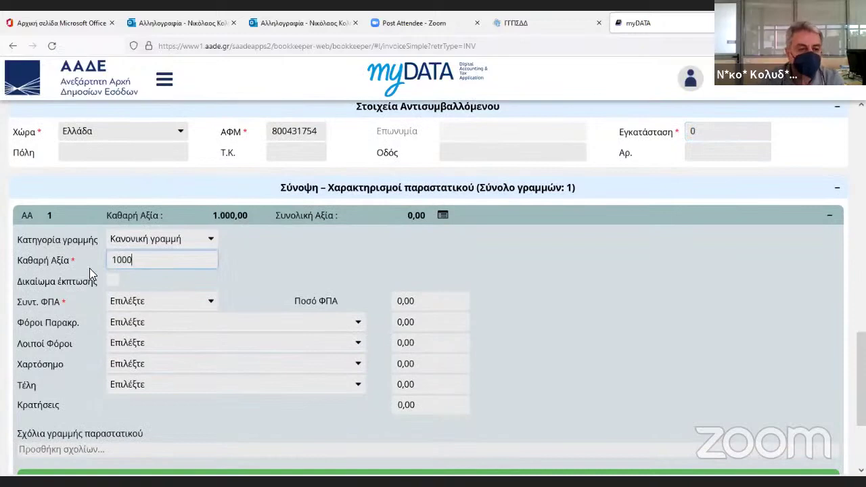
{"action": "key", "text": "Tab"}
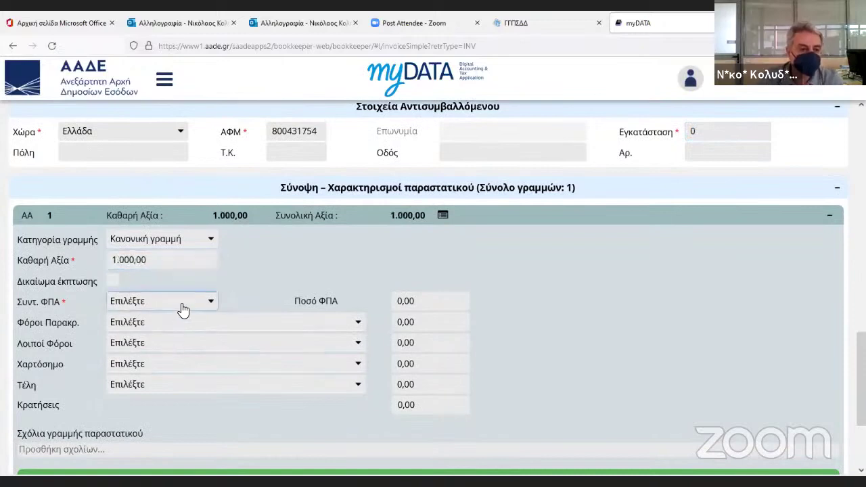
{"action": "left_click", "coordinate": [181, 302]}
{"action": "left_click", "coordinate": [130, 339]}
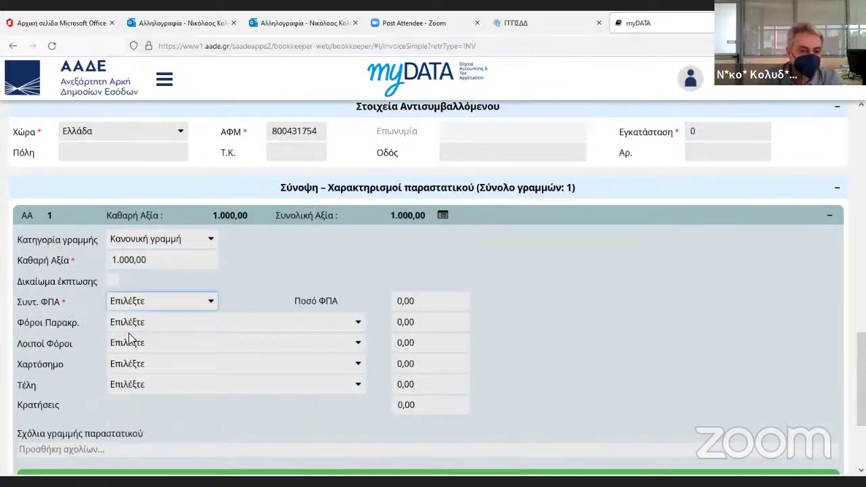
Apply the contractors' 3% withholding tax and set the payment amount to 1.210,00.
{"action": "left_click", "coordinate": [169, 325]}
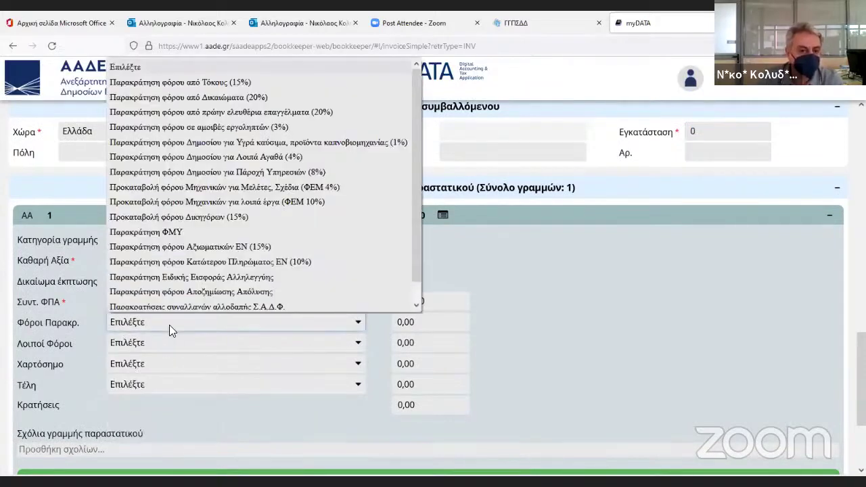
{"action": "left_click", "coordinate": [220, 122]}
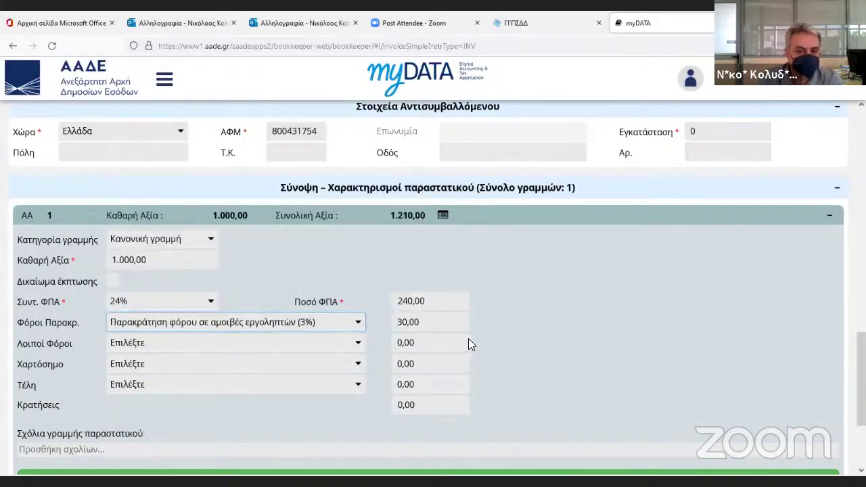
{"action": "scroll", "coordinate": [371, 263], "scroll_direction": "up", "scroll_amount": 1}
{"action": "scroll", "coordinate": [416, 294], "scroll_direction": "up", "scroll_amount": 3}
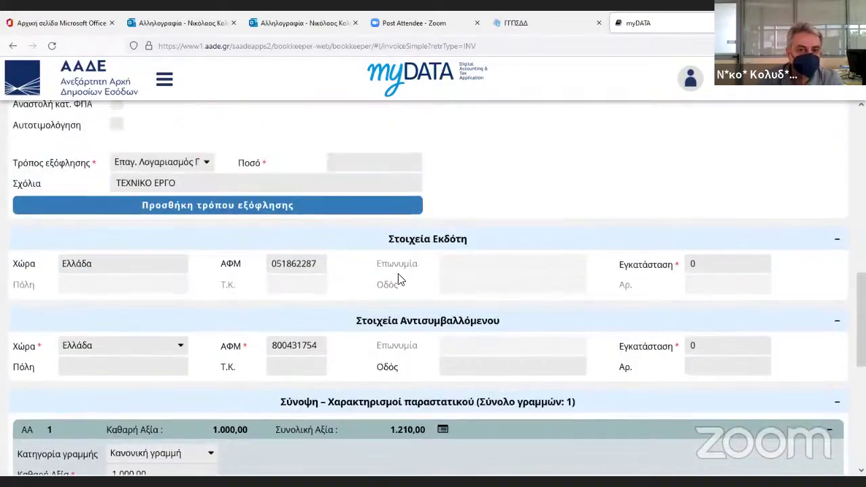
{"action": "scroll", "coordinate": [381, 250], "scroll_direction": "up", "scroll_amount": 1}
{"action": "left_click", "coordinate": [373, 236]}
{"action": "type", "text": "1"}
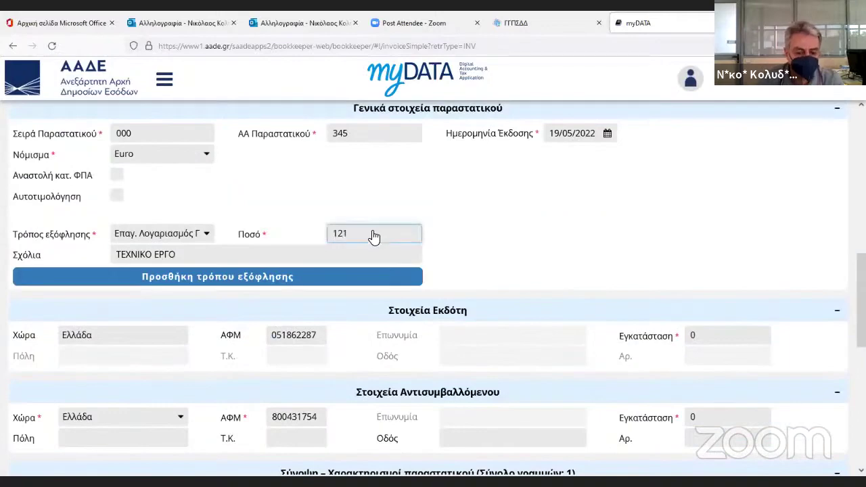
{"action": "type", "text": ".210"}
{"action": "key", "text": "Tab"}
{"action": "scroll", "coordinate": [397, 232], "scroll_direction": "down", "scroll_amount": 10}
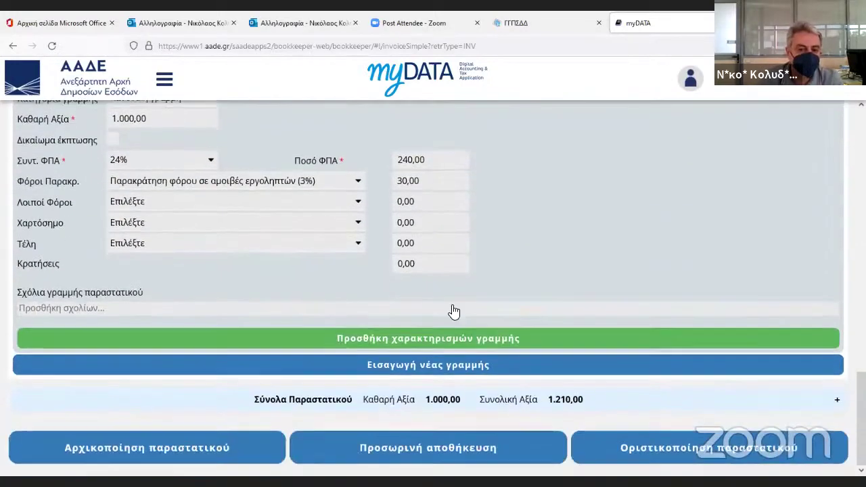
Characterise the line's 1.000,00 as category 1.3 service income, type E3_561_001 wholesale sales.
{"action": "left_click", "coordinate": [432, 345]}
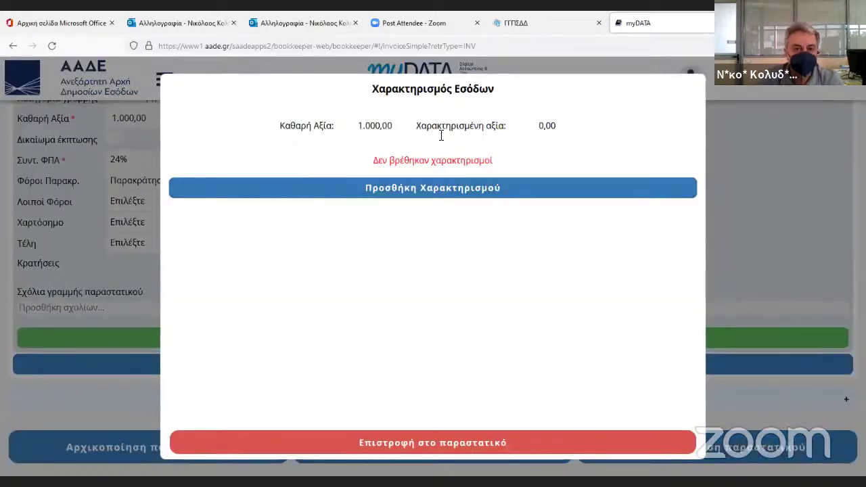
{"action": "left_click", "coordinate": [429, 194]}
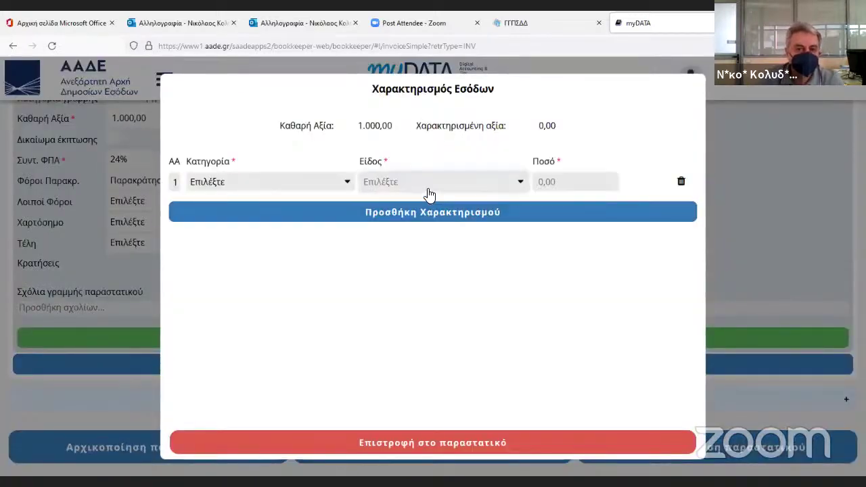
{"action": "left_click", "coordinate": [332, 188]}
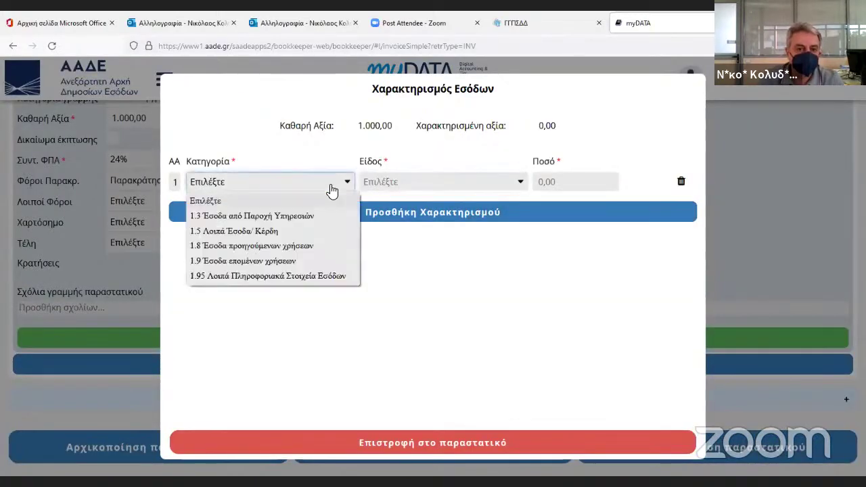
{"action": "left_click", "coordinate": [285, 219]}
{"action": "left_click", "coordinate": [400, 188]}
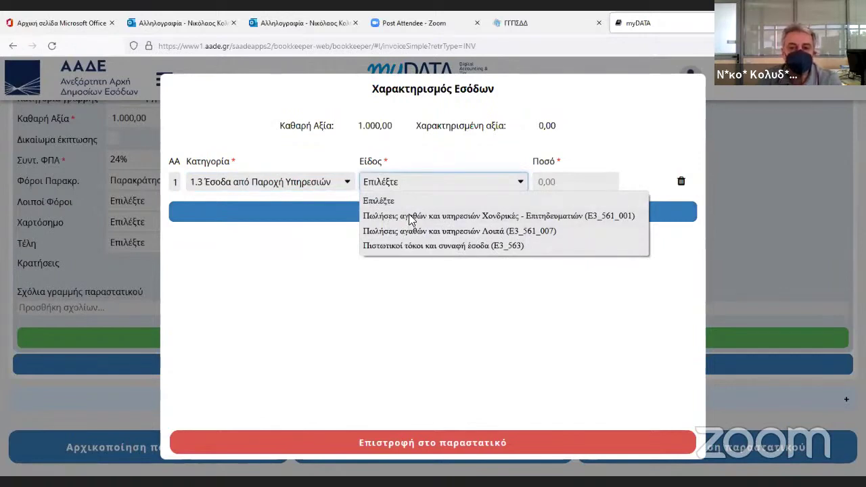
{"action": "left_click", "coordinate": [401, 218]}
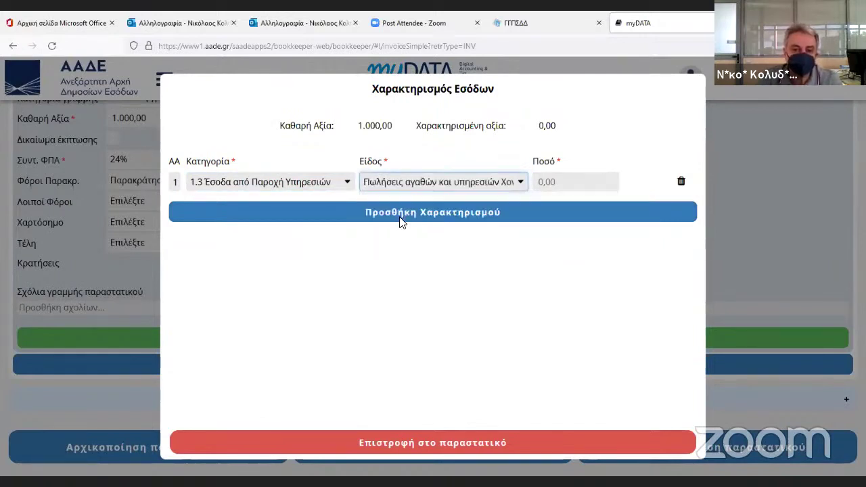
{"action": "left_click", "coordinate": [567, 185]}
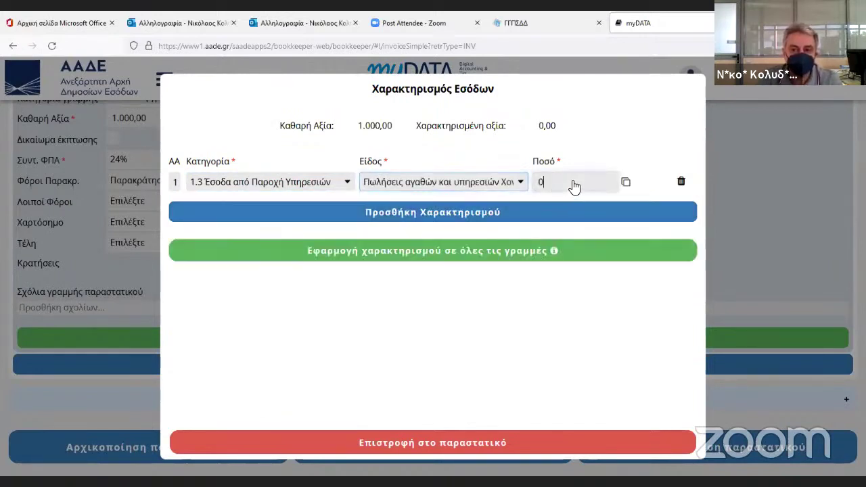
{"action": "left_click", "coordinate": [626, 184]}
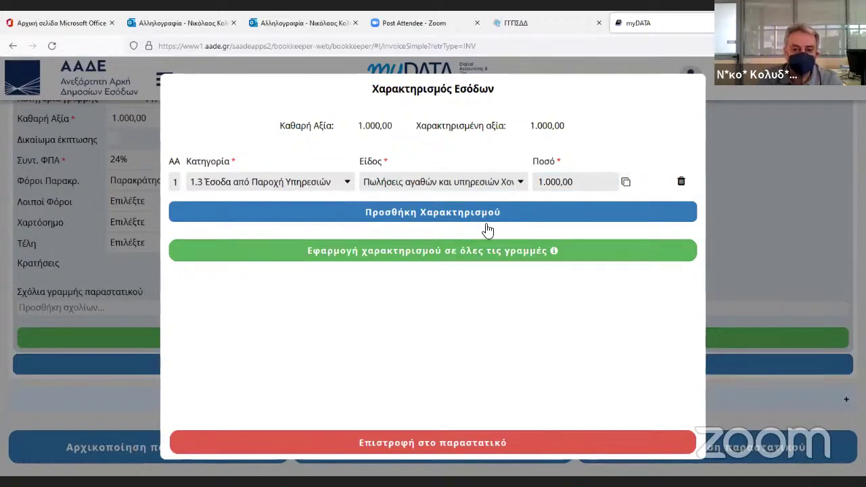
Return to the invoice and request a temporary save.
{"action": "left_click", "coordinate": [415, 446]}
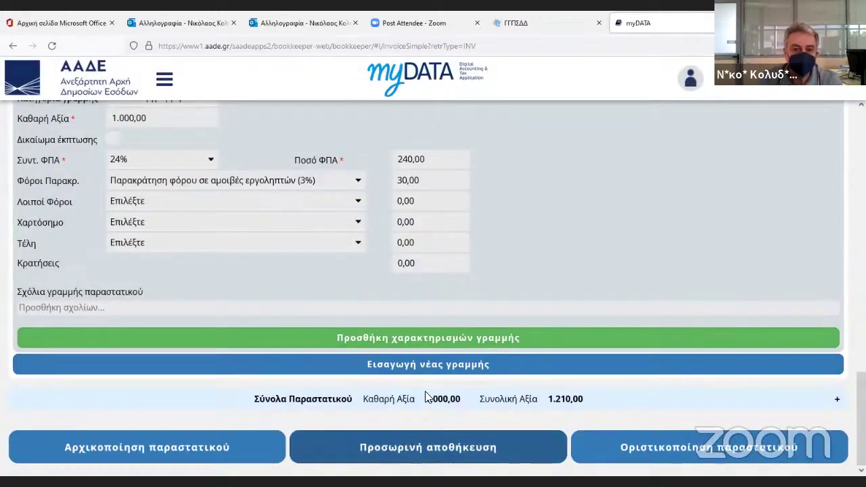
{"action": "scroll", "coordinate": [441, 371], "scroll_direction": "up", "scroll_amount": 5}
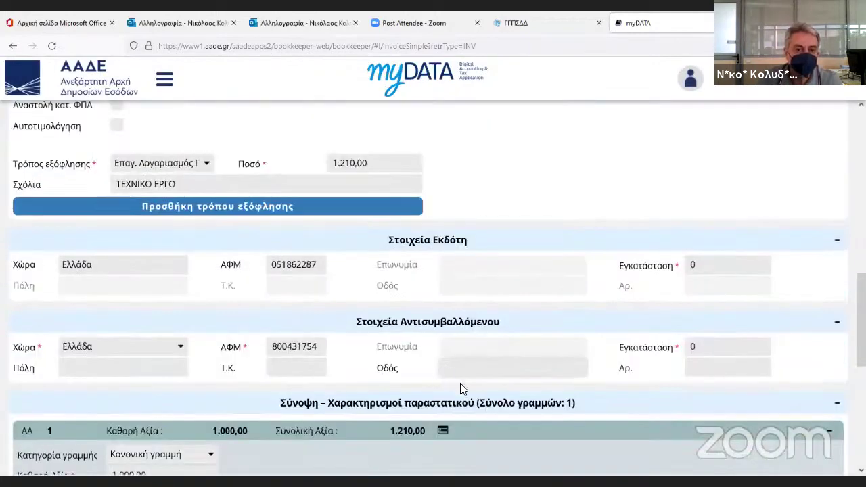
{"action": "scroll", "coordinate": [460, 383], "scroll_direction": "down", "scroll_amount": 5}
{"action": "left_click", "coordinate": [402, 449]}
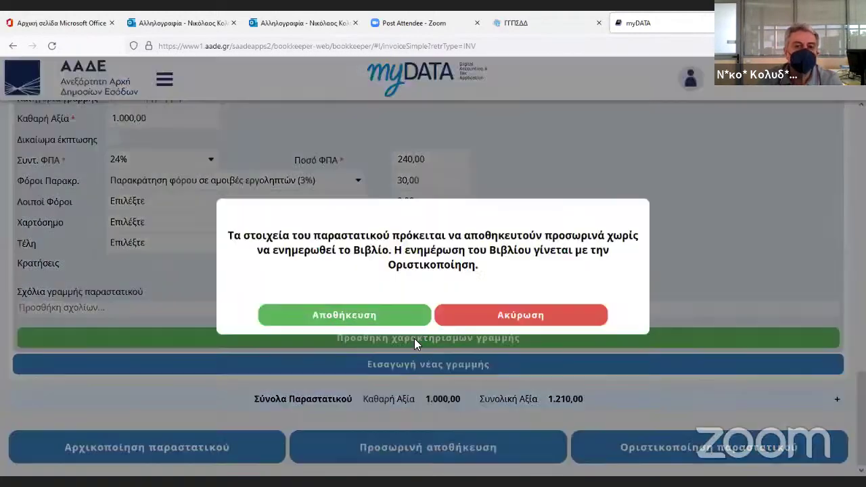
Confirm the temporary save, go back to the invoice, and save it temporarily once more.
{"action": "left_click", "coordinate": [368, 318]}
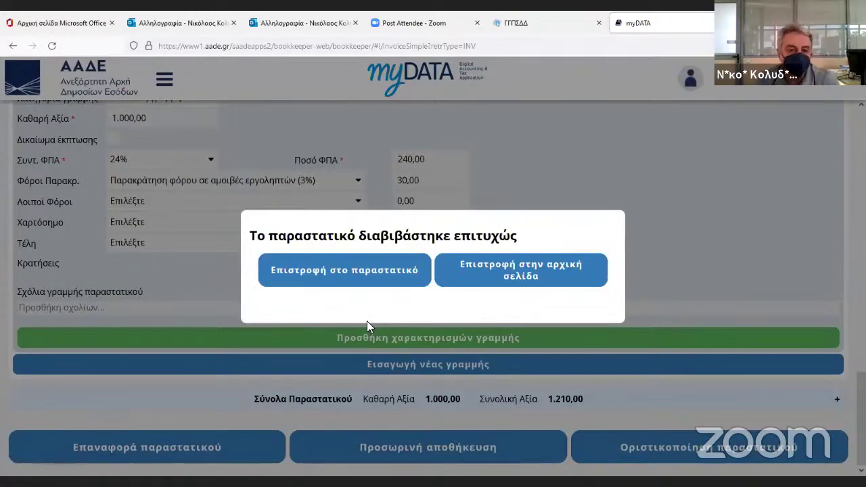
{"action": "left_click", "coordinate": [341, 285]}
{"action": "scroll", "coordinate": [473, 280], "scroll_direction": "up", "scroll_amount": 5}
{"action": "scroll", "coordinate": [474, 281], "scroll_direction": "up", "scroll_amount": 10}
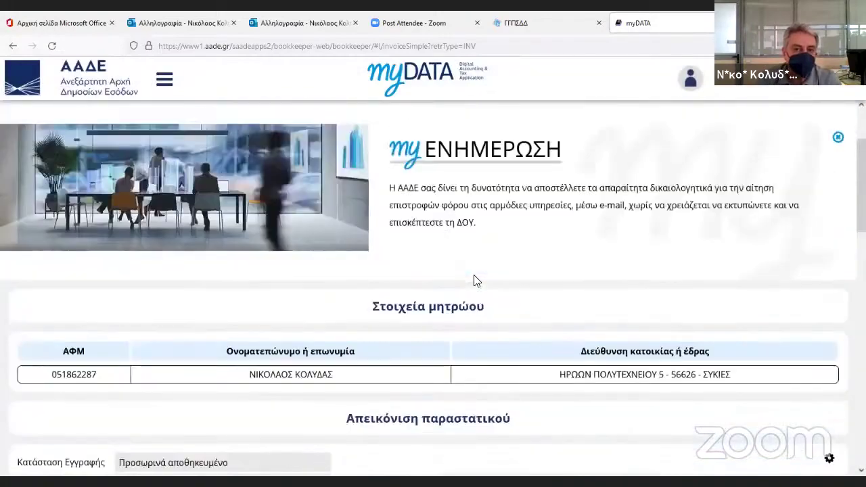
{"action": "scroll", "coordinate": [476, 281], "scroll_direction": "down", "scroll_amount": 15}
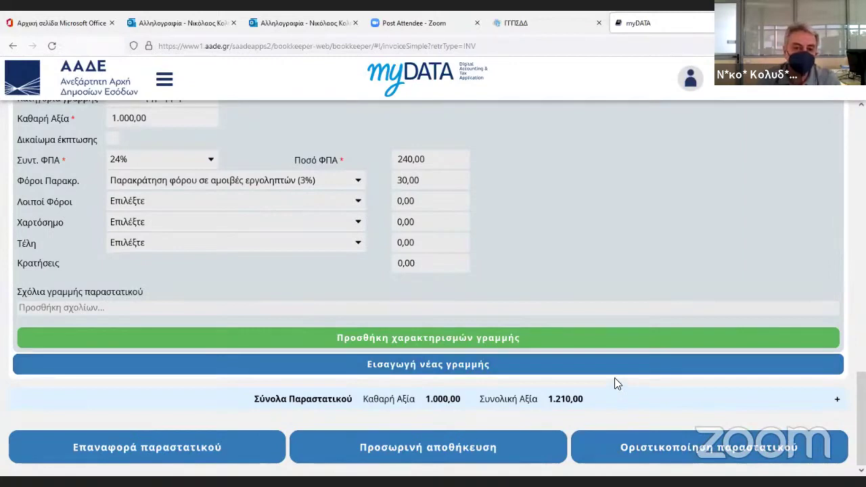
{"action": "left_click", "coordinate": [419, 460]}
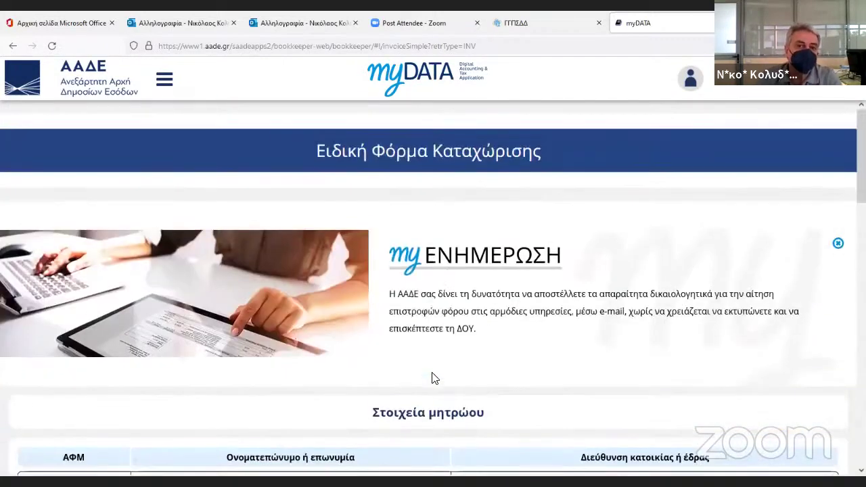
Search invoices with status Προσωρινά αποθηκευμένο from the myDATA home page.
{"action": "left_click", "coordinate": [427, 78]}
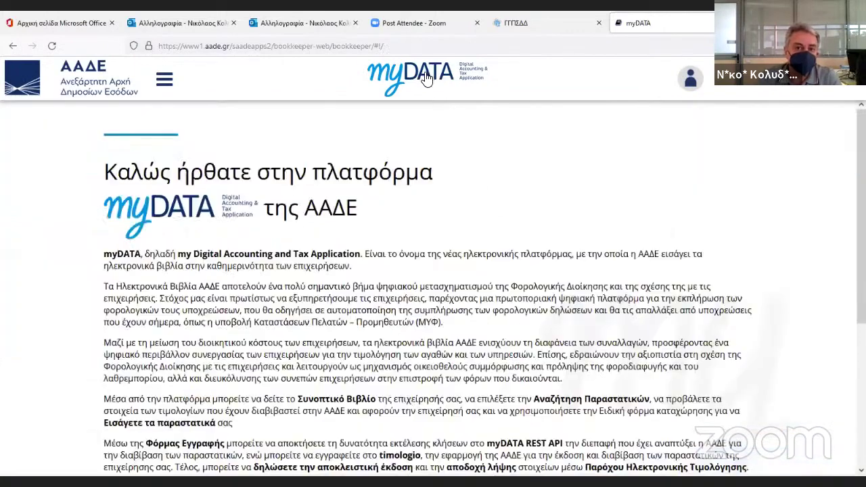
{"action": "scroll", "coordinate": [680, 337], "scroll_direction": "down", "scroll_amount": 3}
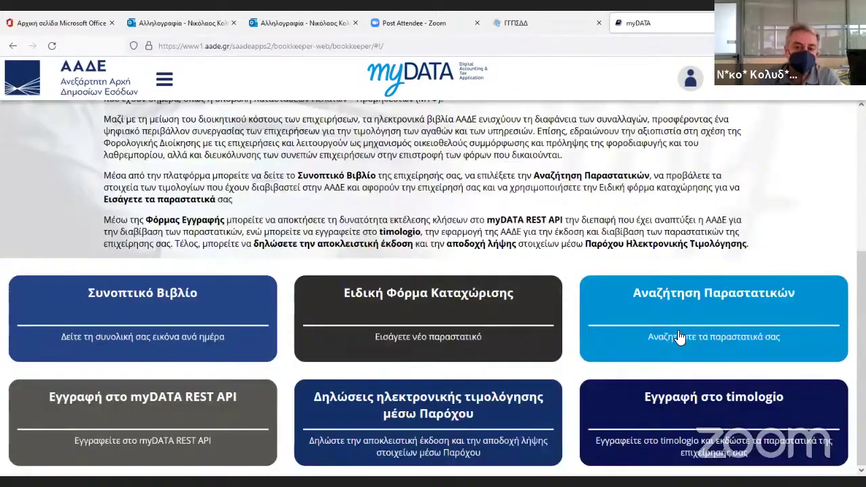
{"action": "left_click", "coordinate": [680, 337]}
{"action": "scroll", "coordinate": [494, 334], "scroll_direction": "down", "scroll_amount": 5}
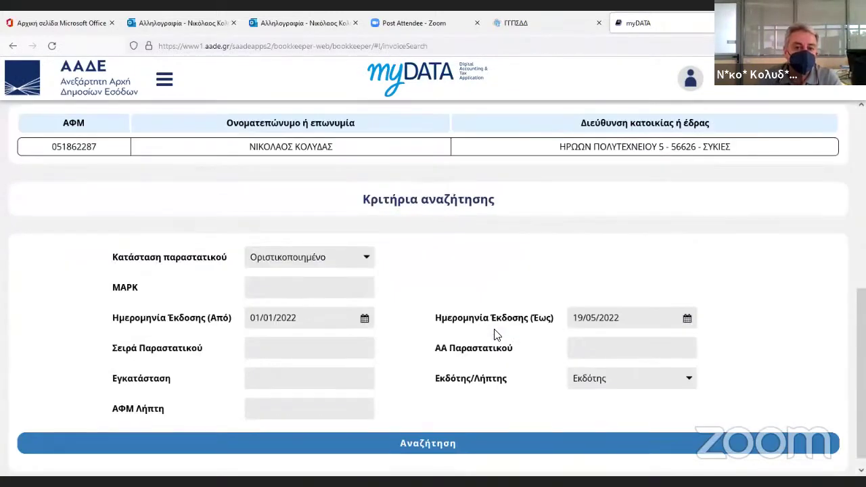
{"action": "scroll", "coordinate": [495, 334], "scroll_direction": "up", "scroll_amount": 1}
{"action": "left_click", "coordinate": [310, 332]}
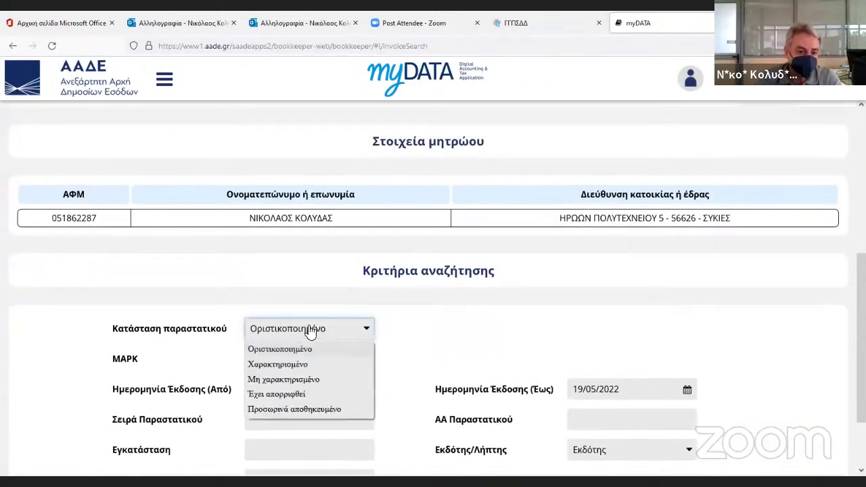
{"action": "left_click", "coordinate": [298, 409]}
{"action": "scroll", "coordinate": [474, 381], "scroll_direction": "down", "scroll_amount": 1}
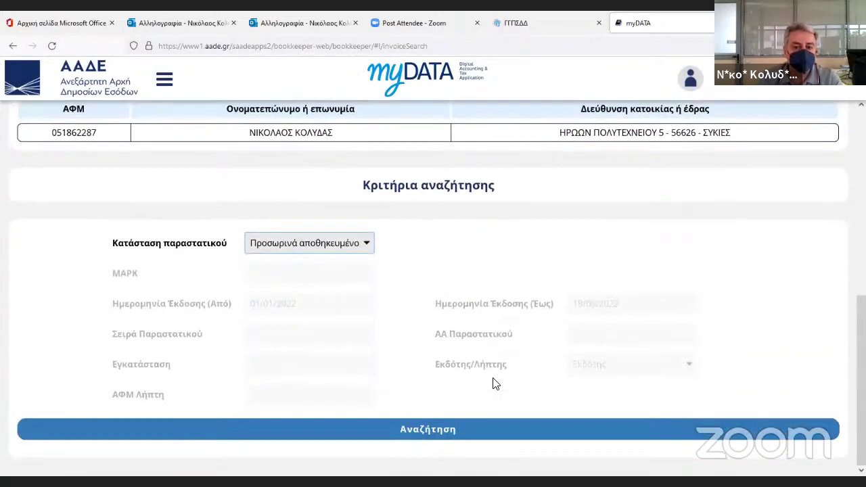
{"action": "left_click", "coordinate": [438, 427]}
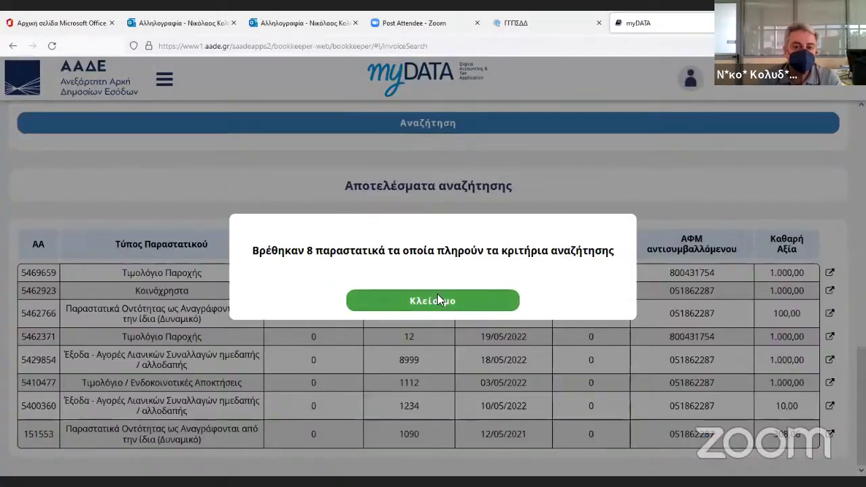
{"action": "left_click", "coordinate": [436, 298]}
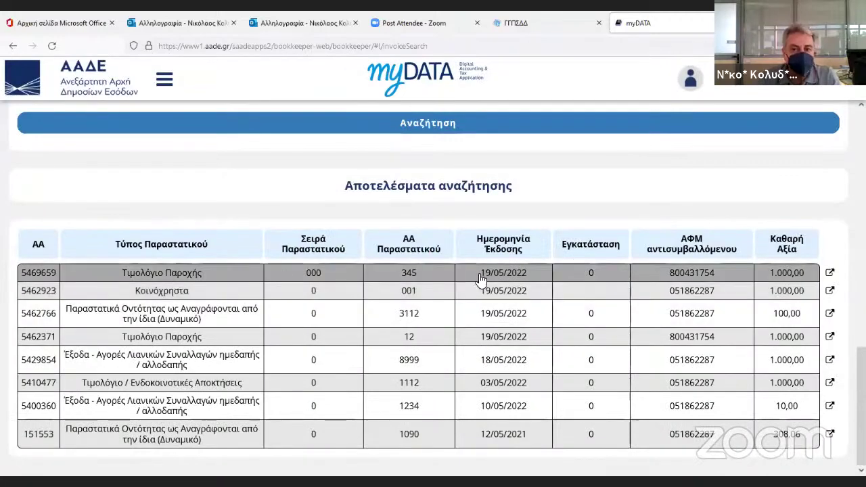
Open the 1.000,00 service invoice 000/345 in a new tab and review it.
{"action": "left_click", "coordinate": [831, 273]}
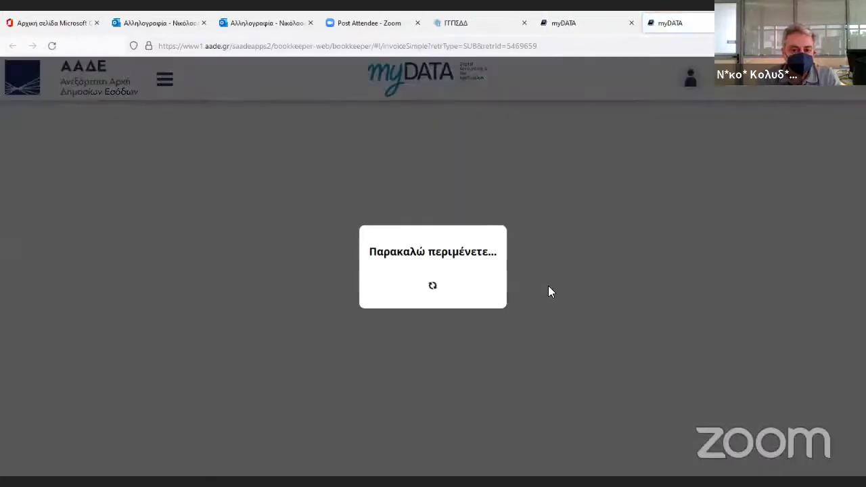
{"action": "scroll", "coordinate": [550, 290], "scroll_direction": "down", "scroll_amount": 5}
{"action": "scroll", "coordinate": [550, 291], "scroll_direction": "down", "scroll_amount": 4}
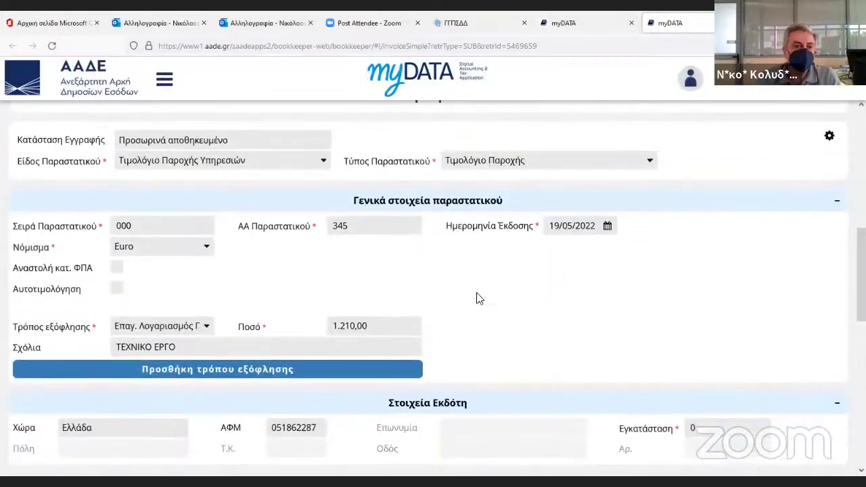
{"action": "scroll", "coordinate": [355, 344], "scroll_direction": "down", "scroll_amount": 3}
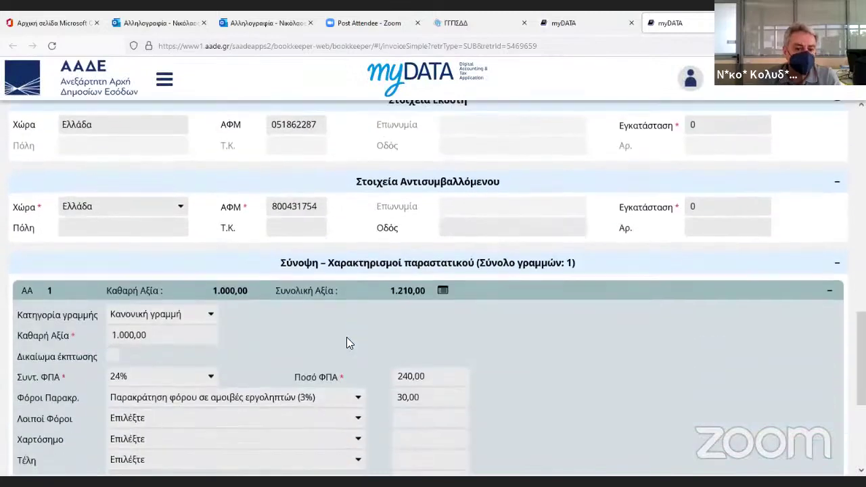
{"action": "scroll", "coordinate": [327, 326], "scroll_direction": "down", "scroll_amount": 3}
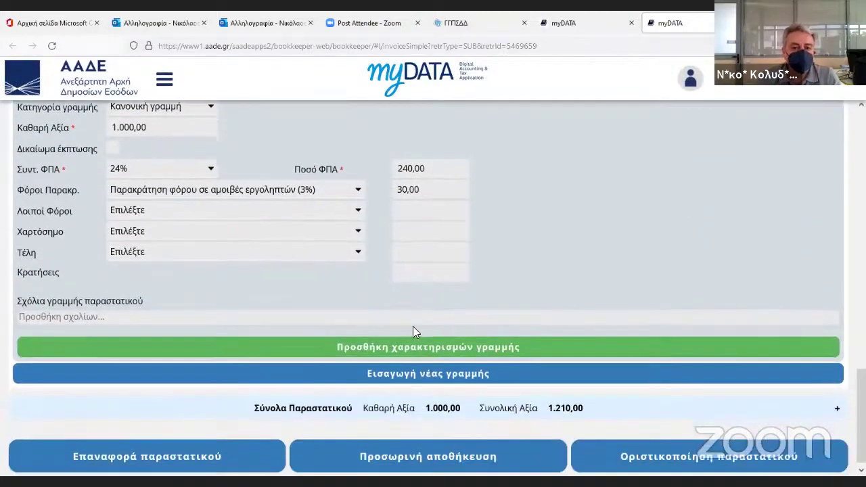
{"action": "scroll", "coordinate": [455, 339], "scroll_direction": "up", "scroll_amount": 15}
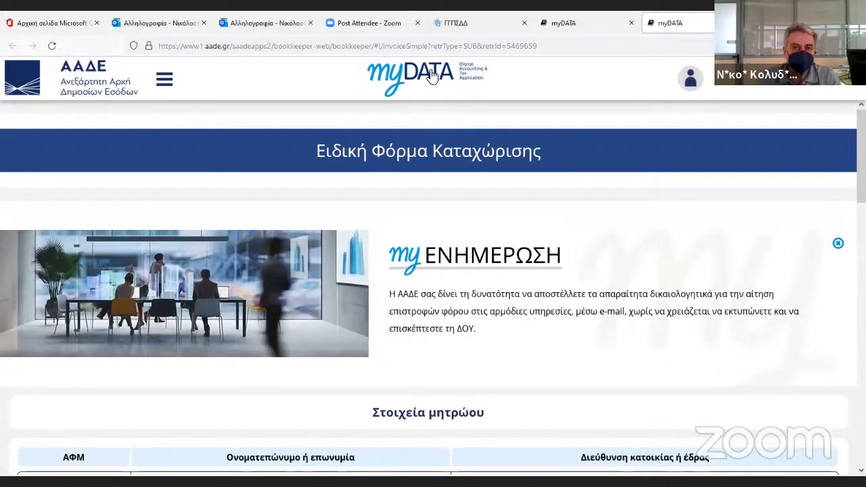
Open document search from the home page, keeping the status as finalised.
{"action": "left_click", "coordinate": [432, 75]}
{"action": "scroll", "coordinate": [609, 315], "scroll_direction": "down", "scroll_amount": 5}
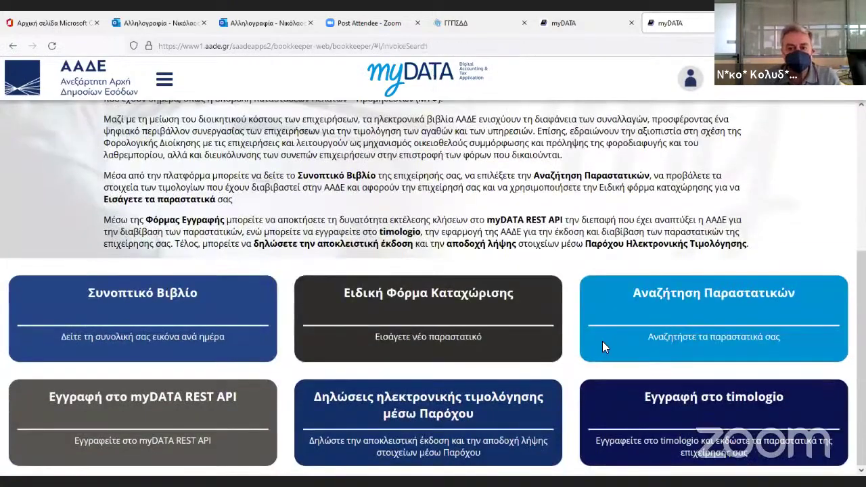
{"action": "left_click", "coordinate": [603, 342]}
{"action": "scroll", "coordinate": [406, 316], "scroll_direction": "down", "scroll_amount": 3}
{"action": "left_click", "coordinate": [347, 250]}
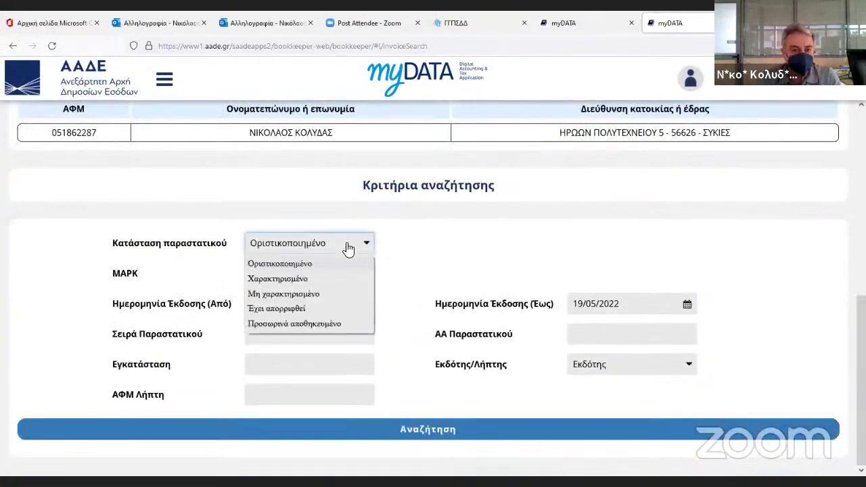
{"action": "left_click", "coordinate": [347, 248]}
Search issued documents dated 01/01/2021 to 31/12/2021, which finds 14 documents.
{"action": "left_click", "coordinate": [310, 306]}
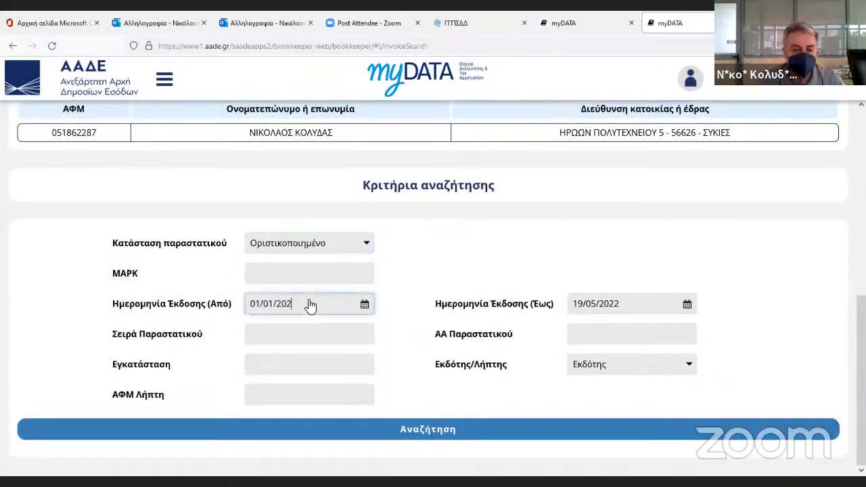
{"action": "left_click_drag", "start_coordinate": [619, 304], "coordinate": [512, 319]}
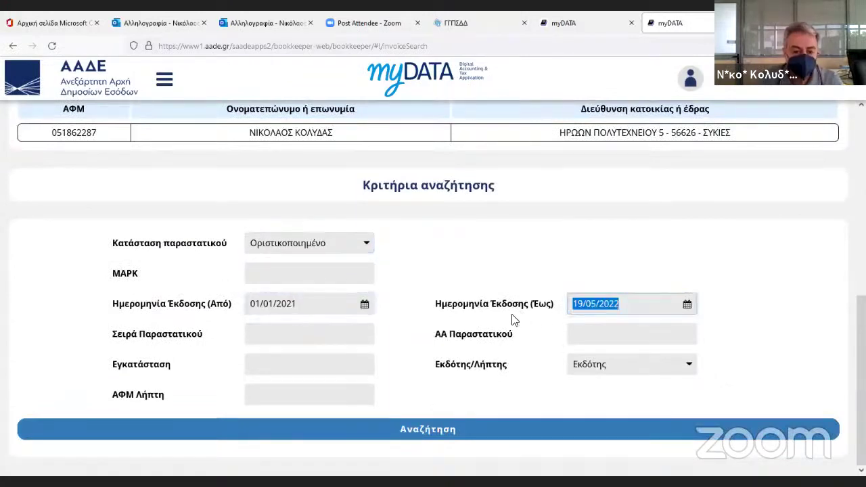
{"action": "type", "text": "31/"}
{"action": "type", "text": "12/2021"}
{"action": "left_click", "coordinate": [513, 319]}
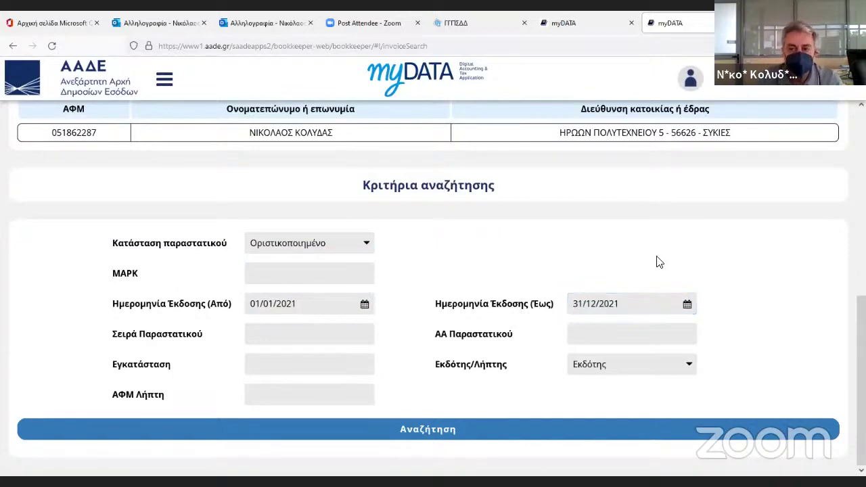
{"action": "left_click", "coordinate": [467, 429]}
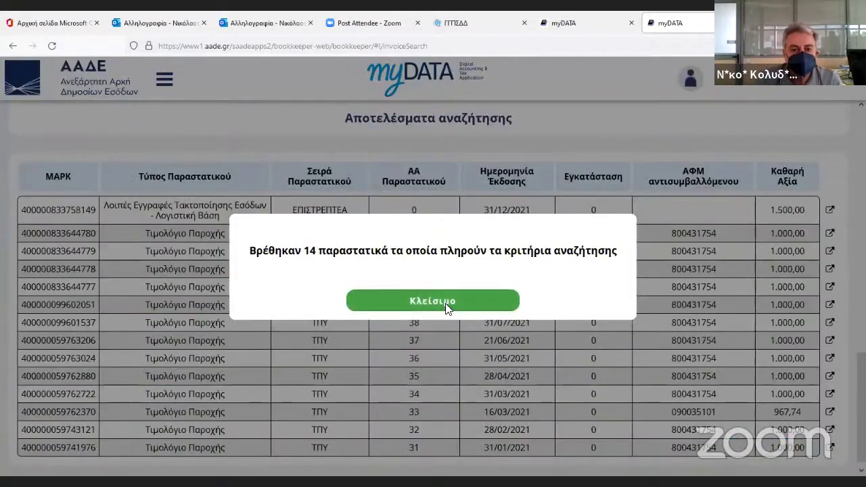
{"action": "left_click", "coordinate": [446, 306]}
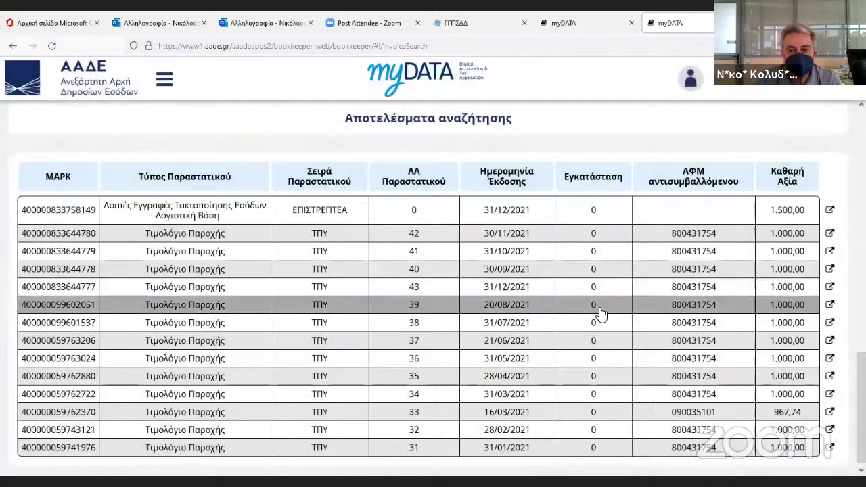
Scroll through the results, topped by the 1.500,00 entry dated 31/12/2021.
{"action": "scroll", "coordinate": [618, 324], "scroll_direction": "up", "scroll_amount": 1}
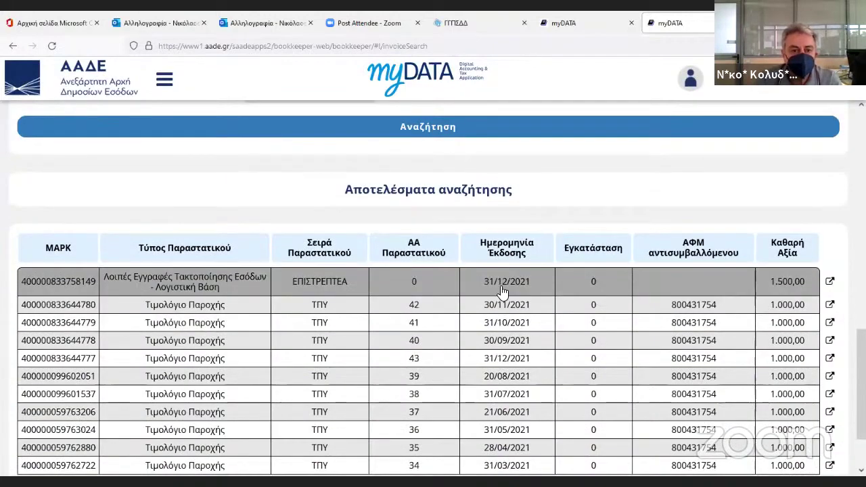
{"action": "scroll", "coordinate": [591, 319], "scroll_direction": "down", "scroll_amount": 1}
{"action": "scroll", "coordinate": [596, 324], "scroll_direction": "up", "scroll_amount": 1}
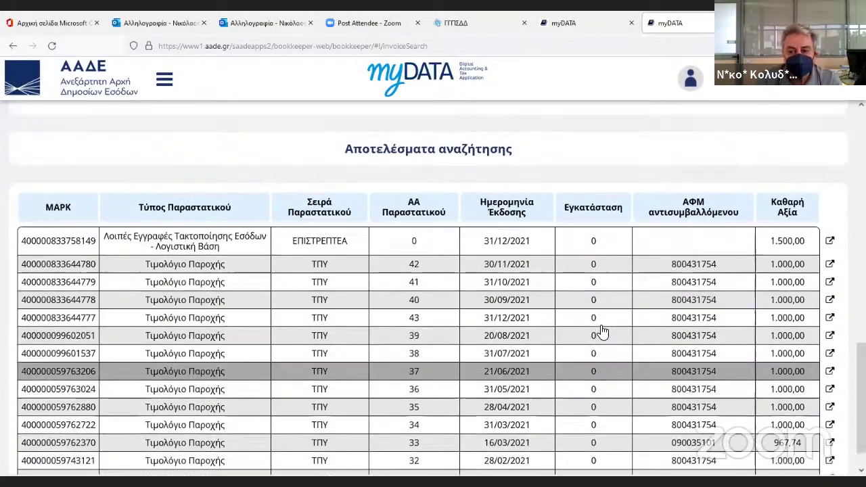
{"action": "scroll", "coordinate": [599, 331], "scroll_direction": "up", "scroll_amount": 1}
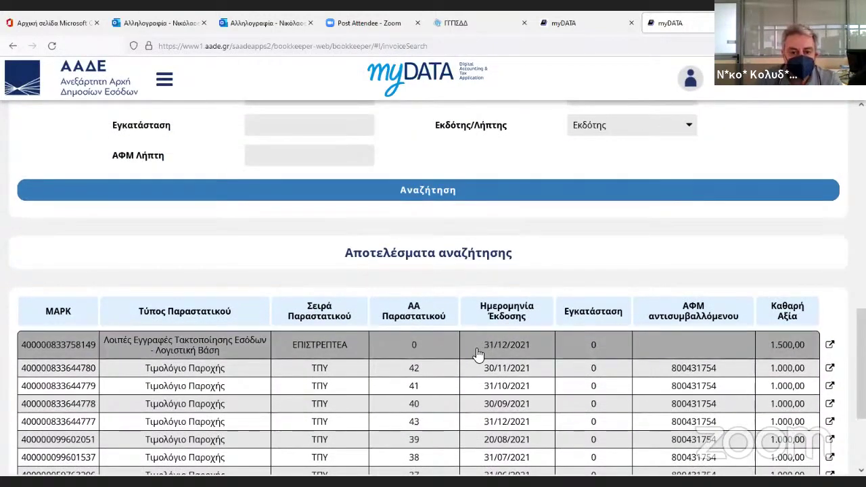
{"action": "scroll", "coordinate": [501, 359], "scroll_direction": "down", "scroll_amount": 1}
{"action": "scroll", "coordinate": [501, 364], "scroll_direction": "down", "scroll_amount": 1}
{"action": "scroll", "coordinate": [474, 361], "scroll_direction": "up", "scroll_amount": 1}
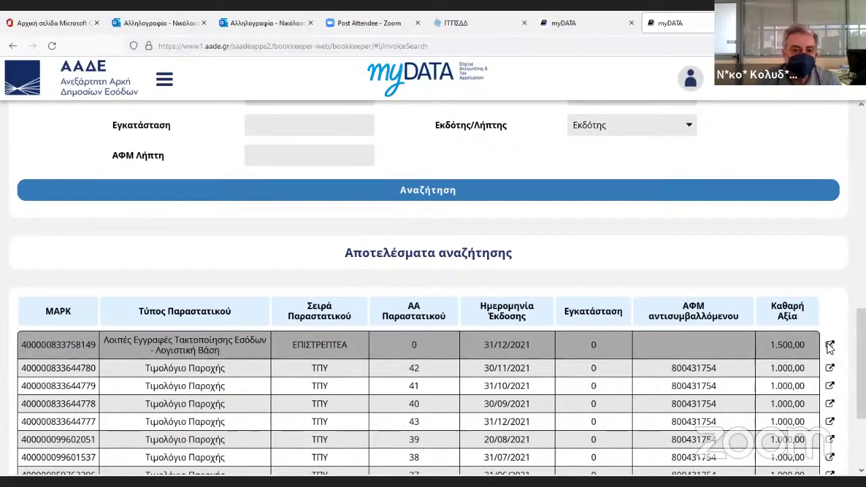
{"action": "scroll", "coordinate": [482, 318], "scroll_direction": "down", "scroll_amount": 4}
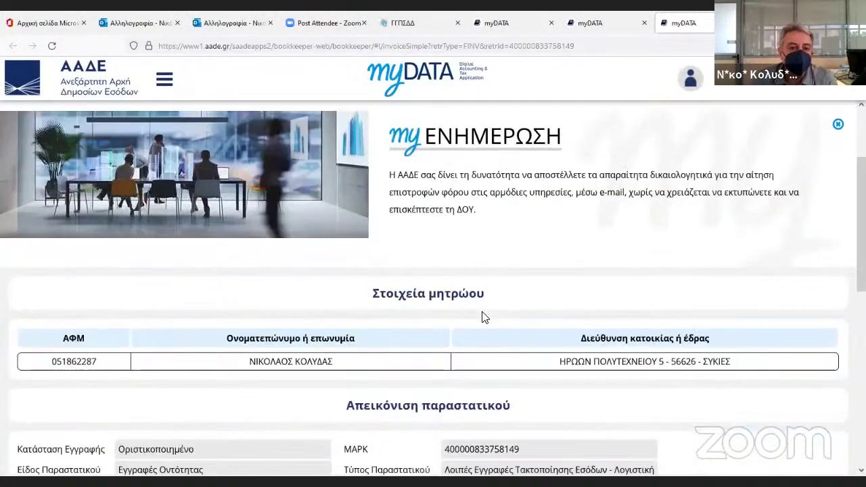
{"action": "scroll", "coordinate": [483, 318], "scroll_direction": "down", "scroll_amount": 3}
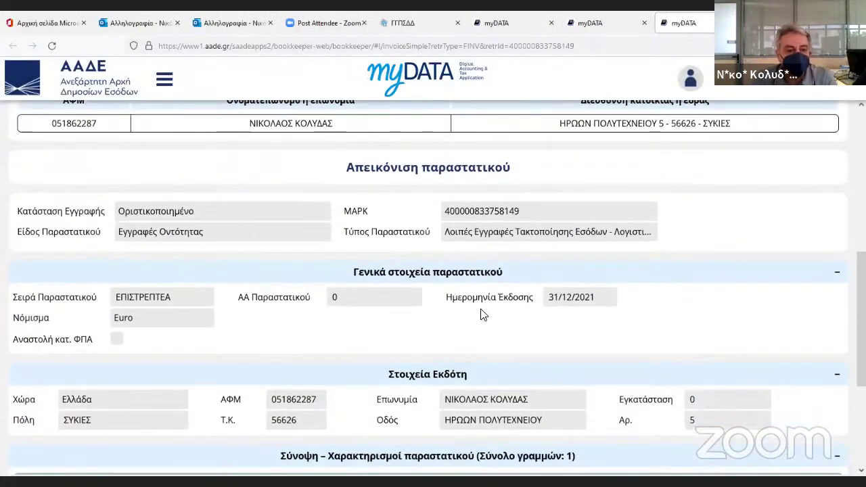
{"action": "scroll", "coordinate": [478, 306], "scroll_direction": "down", "scroll_amount": 1}
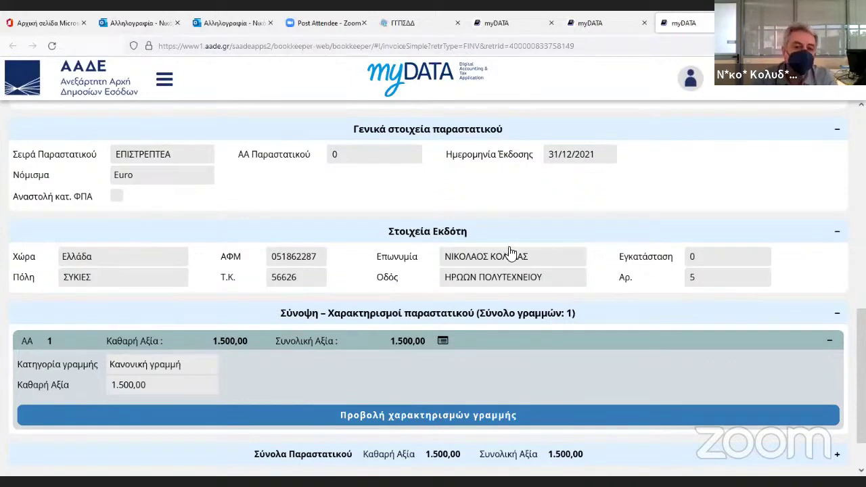
{"action": "scroll", "coordinate": [508, 251], "scroll_direction": "down", "scroll_amount": 2}
{"action": "scroll", "coordinate": [427, 268], "scroll_direction": "up", "scroll_amount": 4}
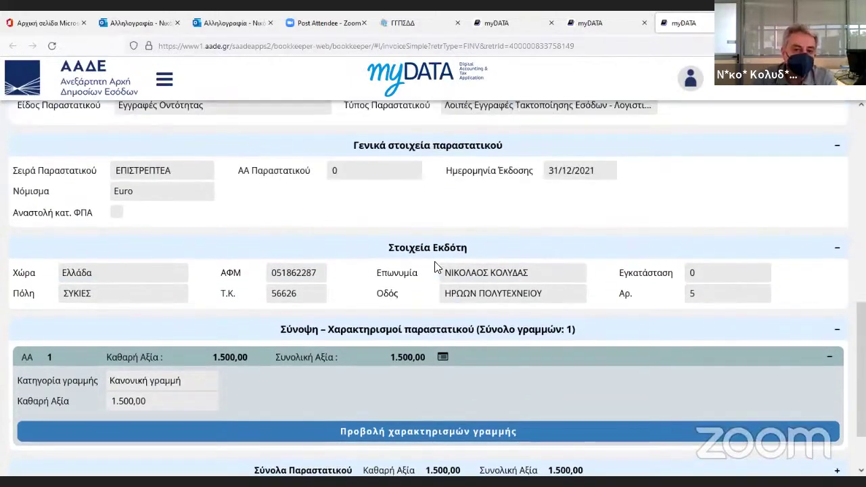
{"action": "scroll", "coordinate": [436, 266], "scroll_direction": "up", "scroll_amount": 1}
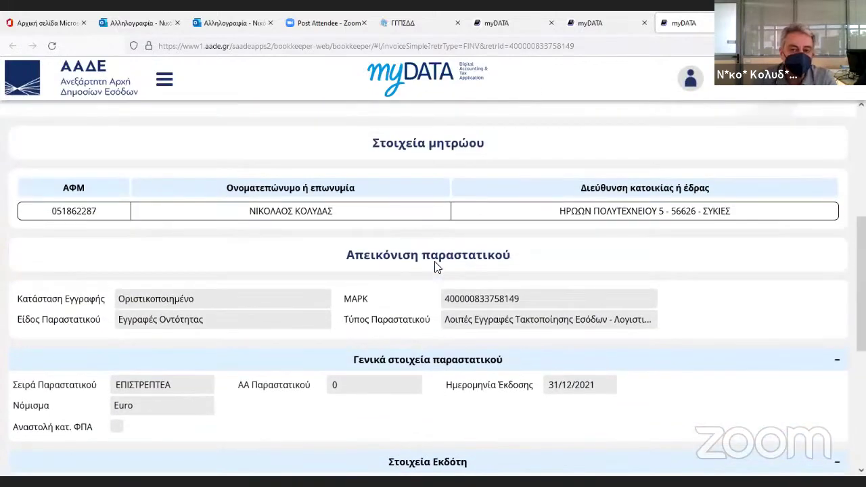
{"action": "scroll", "coordinate": [435, 268], "scroll_direction": "down", "scroll_amount": 1}
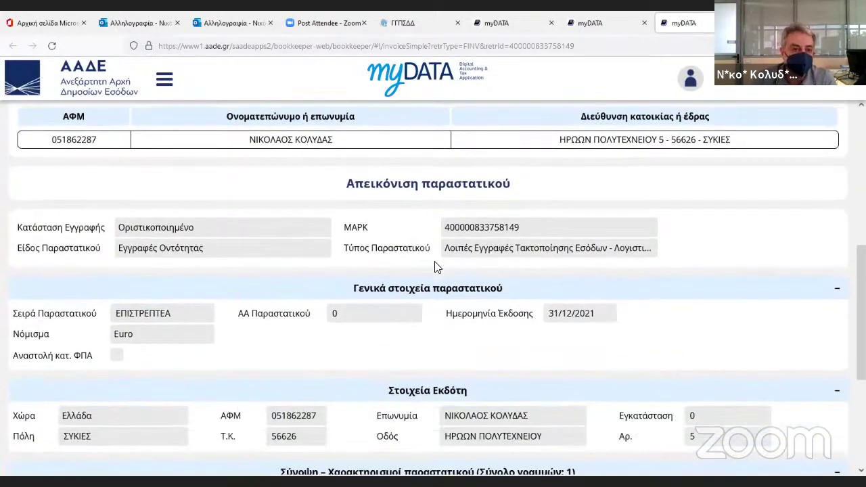
{"action": "scroll", "coordinate": [436, 268], "scroll_direction": "down", "scroll_amount": 3}
{"action": "left_click", "coordinate": [439, 362]}
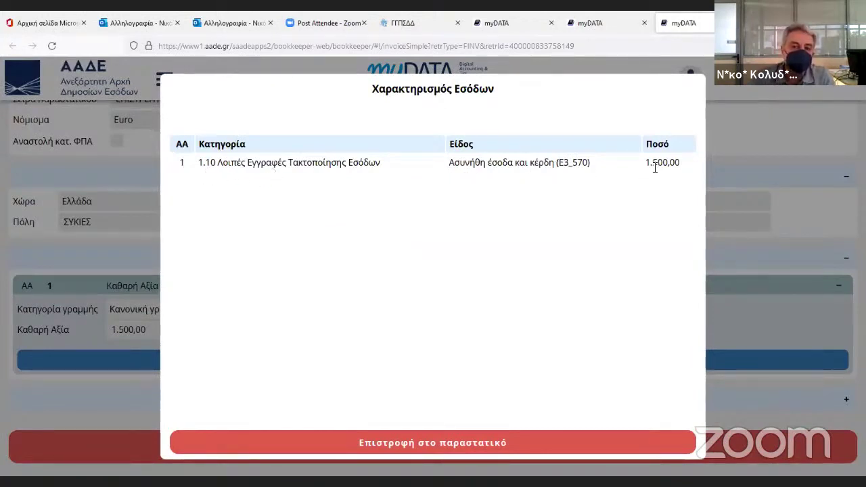
{"action": "left_click", "coordinate": [423, 447]}
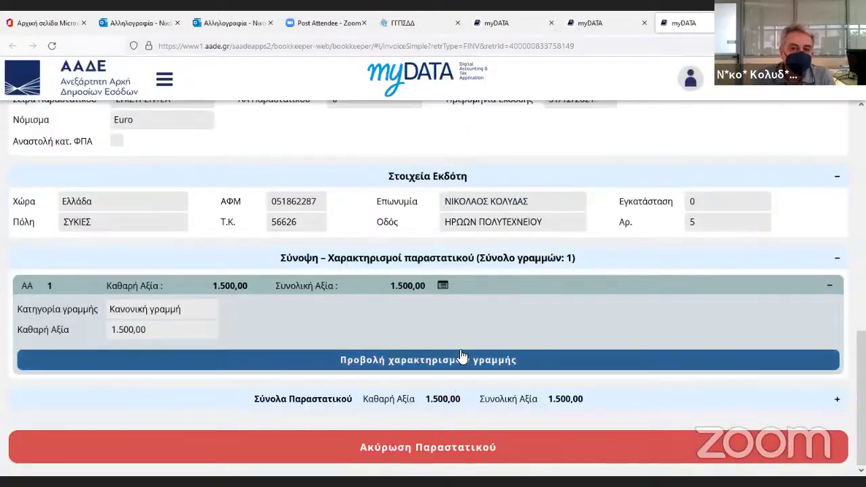
{"action": "scroll", "coordinate": [460, 356], "scroll_direction": "up", "scroll_amount": 3}
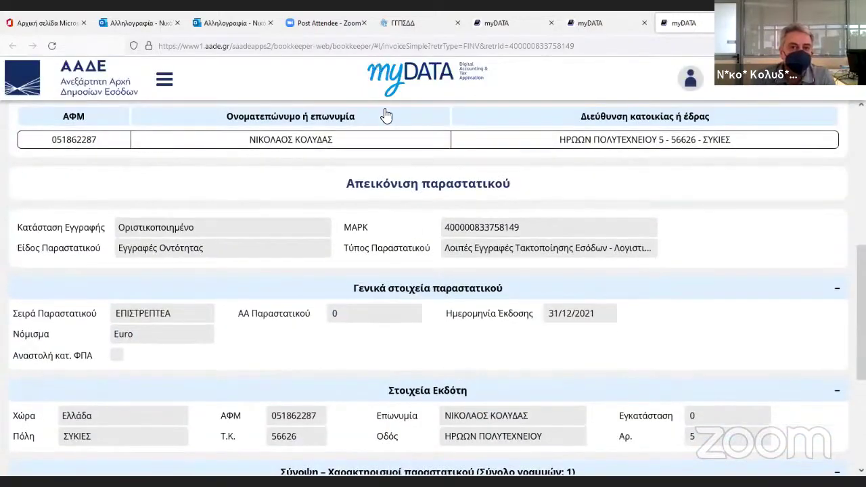
{"action": "scroll", "coordinate": [389, 84], "scroll_direction": "up", "scroll_amount": 1}
{"action": "scroll", "coordinate": [390, 119], "scroll_direction": "up", "scroll_amount": 3}
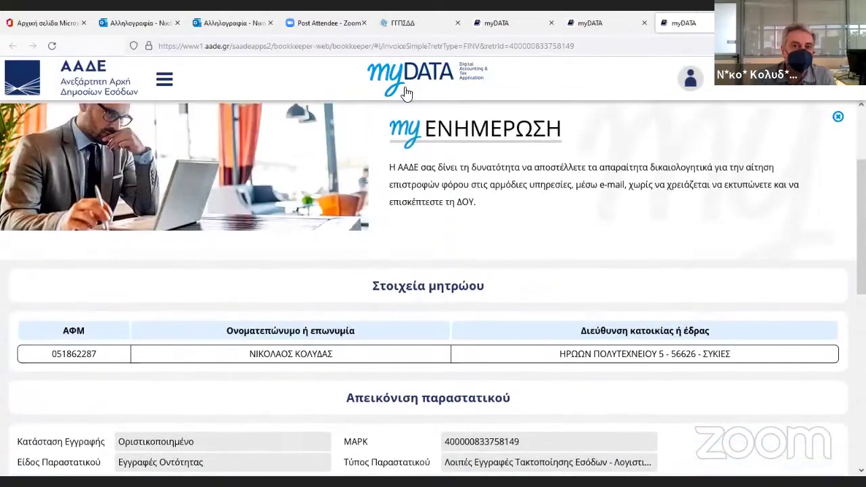
{"action": "scroll", "coordinate": [443, 147], "scroll_direction": "up", "scroll_amount": 1}
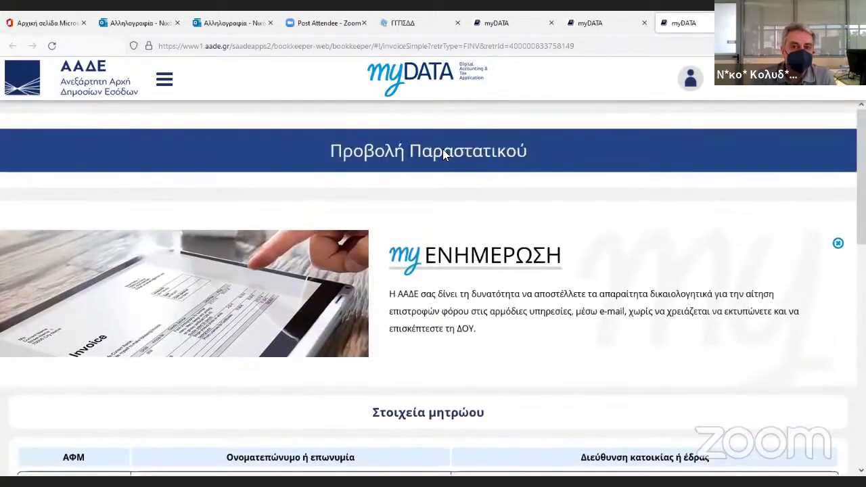
Open document search again and switch Εκδότης/Λήπτης to Λήπτης.
{"action": "left_click", "coordinate": [420, 75]}
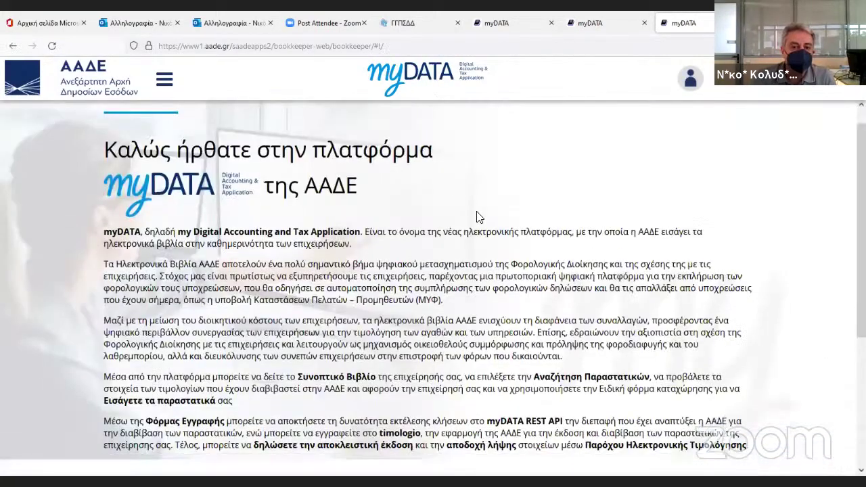
{"action": "scroll", "coordinate": [528, 284], "scroll_direction": "down", "scroll_amount": 3}
{"action": "left_click", "coordinate": [698, 325]}
{"action": "scroll", "coordinate": [677, 306], "scroll_direction": "down", "scroll_amount": 5}
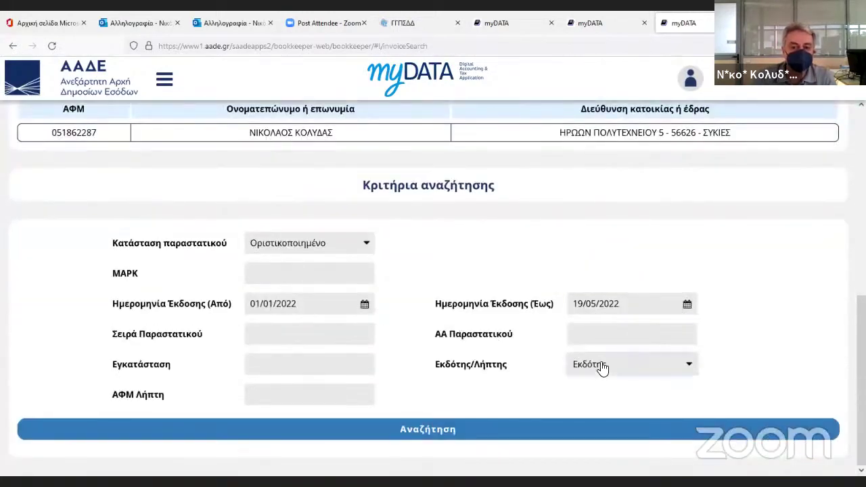
{"action": "left_click", "coordinate": [598, 369]}
{"action": "left_click", "coordinate": [595, 398]}
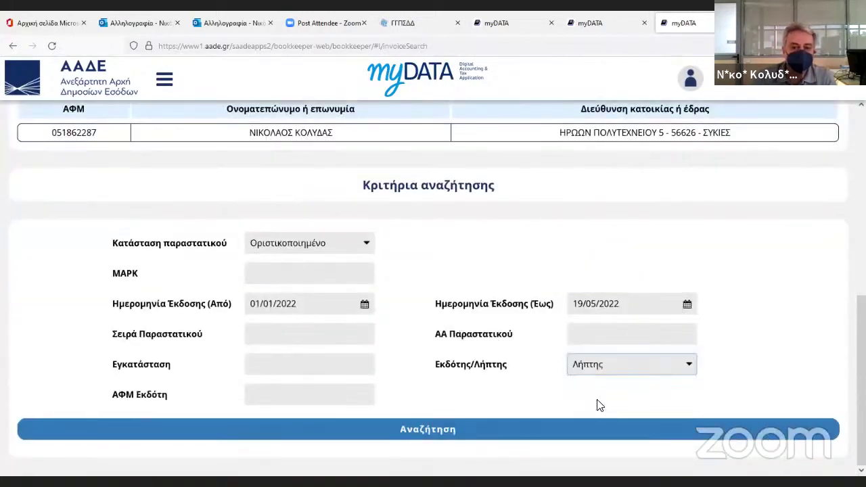
Search received documents from 01/01/2021 and open the 31/03/2021 ΕΦΚΑ document in a new tab.
{"action": "left_click", "coordinate": [315, 315]}
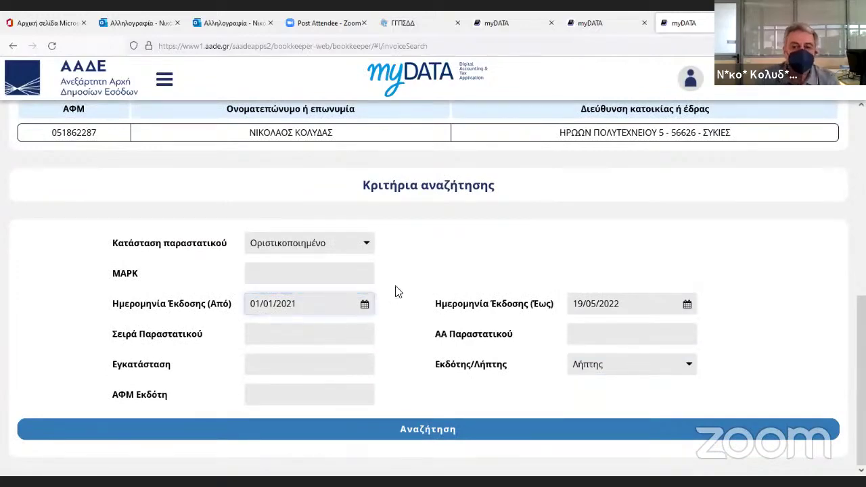
{"action": "scroll", "coordinate": [395, 290], "scroll_direction": "up", "scroll_amount": 2}
{"action": "scroll", "coordinate": [440, 305], "scroll_direction": "down", "scroll_amount": 2}
{"action": "left_click", "coordinate": [426, 429]}
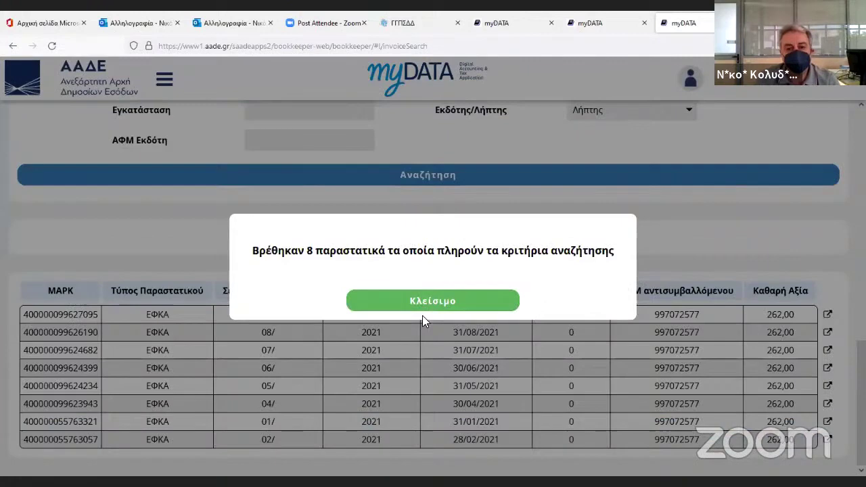
{"action": "left_click", "coordinate": [422, 309]}
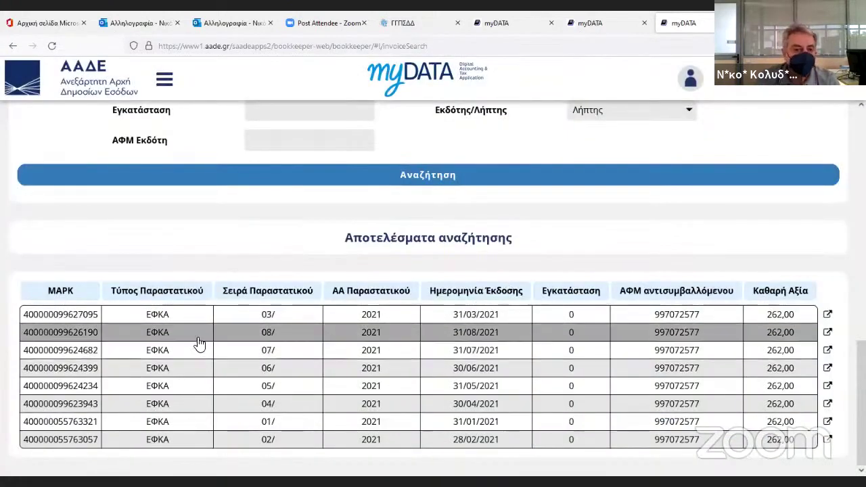
{"action": "left_click", "coordinate": [828, 316]}
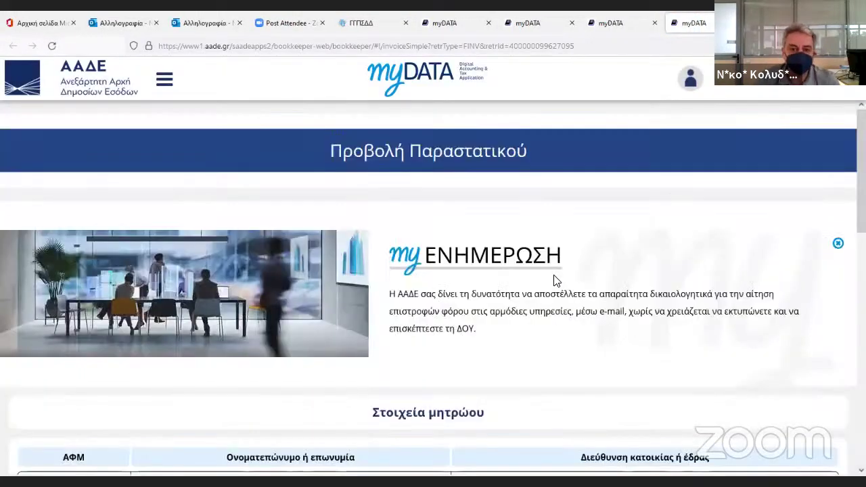
View the ΕΦΚΑ line's 262,00 E3_585_007 expense characterisation, then go back to the myDATA home page.
{"action": "scroll", "coordinate": [553, 282], "scroll_direction": "down", "scroll_amount": 4}
{"action": "scroll", "coordinate": [553, 284], "scroll_direction": "down", "scroll_amount": 2}
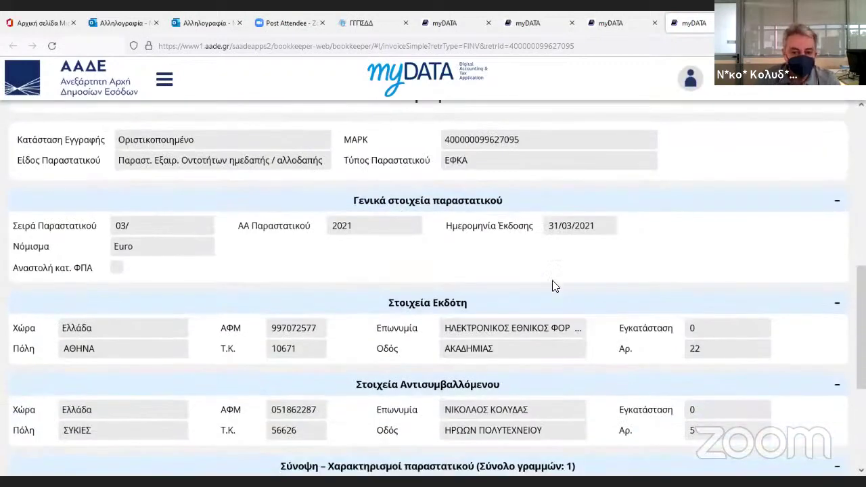
{"action": "scroll", "coordinate": [553, 287], "scroll_direction": "down", "scroll_amount": 1}
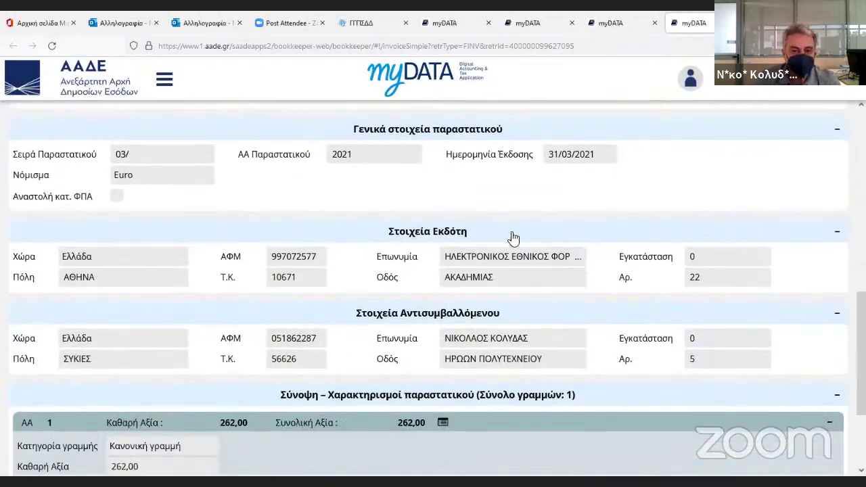
{"action": "scroll", "coordinate": [513, 239], "scroll_direction": "down", "scroll_amount": 1}
{"action": "scroll", "coordinate": [553, 271], "scroll_direction": "down", "scroll_amount": 1}
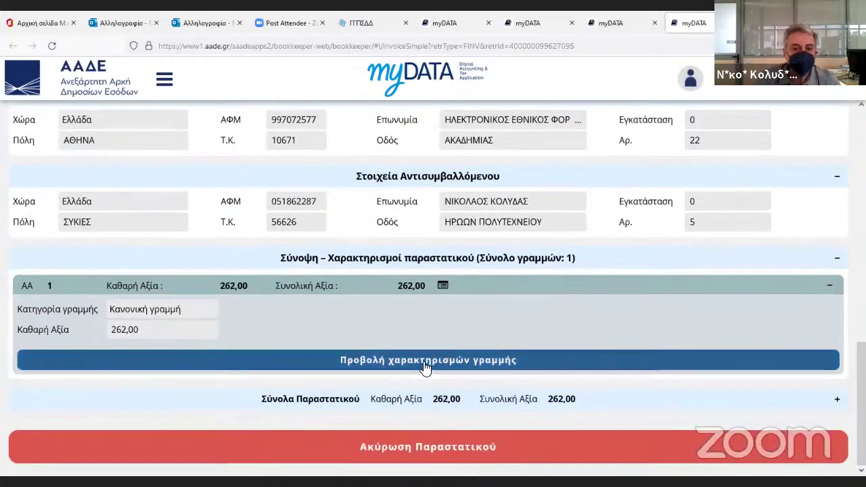
{"action": "left_click", "coordinate": [424, 362]}
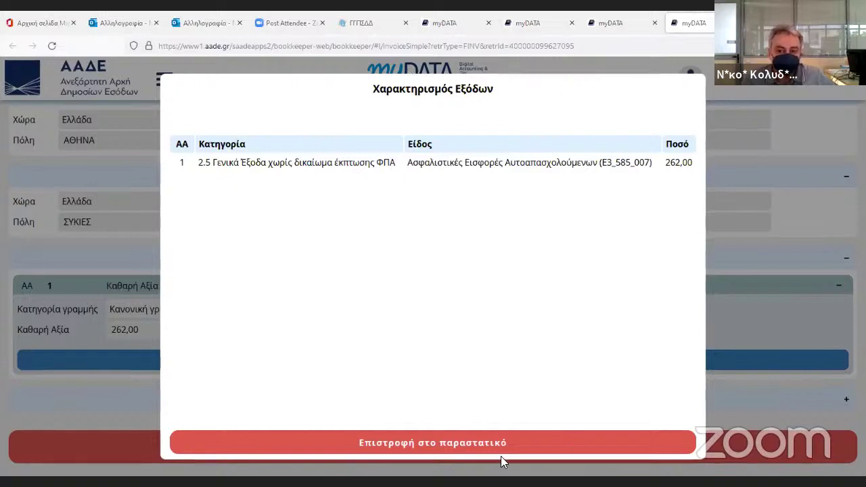
{"action": "left_click", "coordinate": [463, 443]}
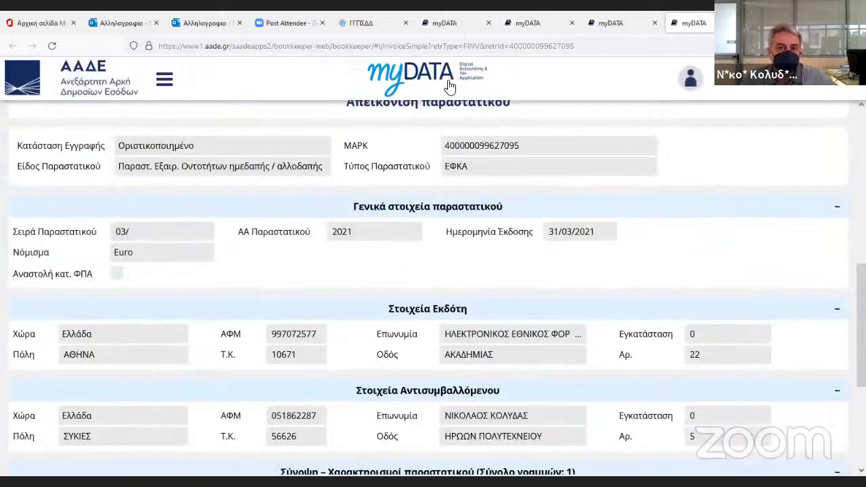
{"action": "left_click", "coordinate": [447, 83]}
{"action": "scroll", "coordinate": [643, 285], "scroll_direction": "down", "scroll_amount": 5}
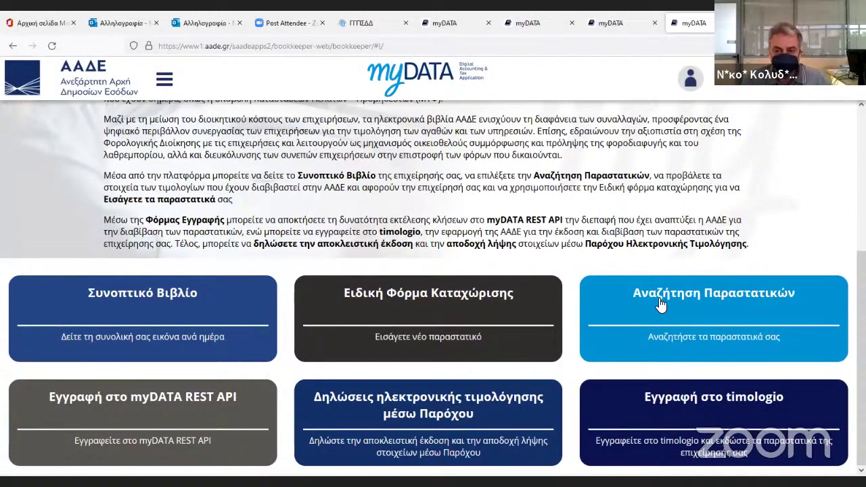
Search for Προσωρινά αποθηκευμένο documents and reopen the 1.000,00 service invoice 000/345.
{"action": "scroll", "coordinate": [638, 335], "scroll_direction": "down", "scroll_amount": 6}
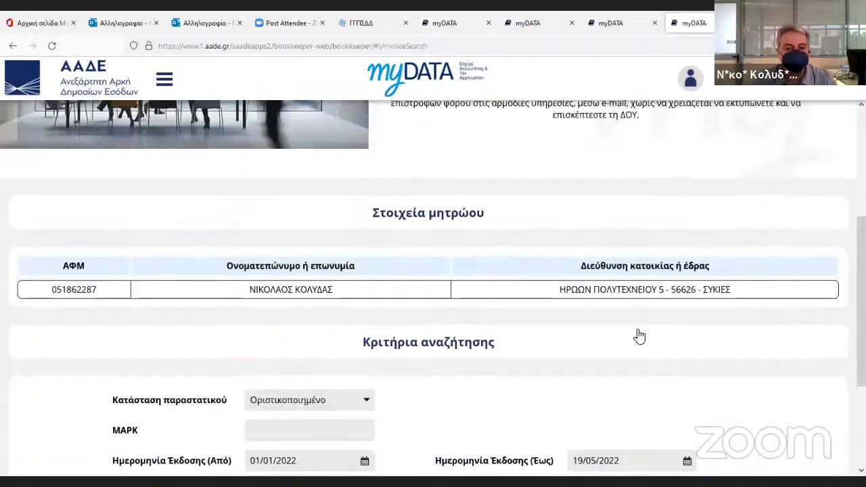
{"action": "scroll", "coordinate": [464, 354], "scroll_direction": "up", "scroll_amount": 2}
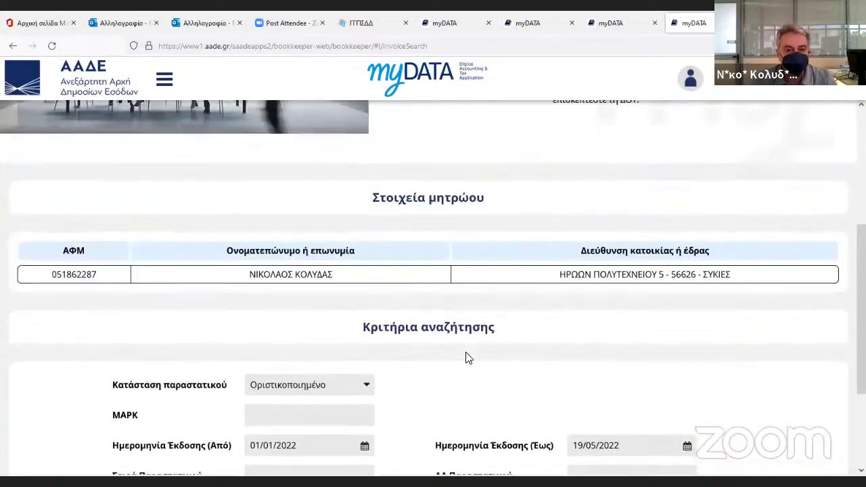
{"action": "scroll", "coordinate": [406, 305], "scroll_direction": "down", "scroll_amount": 2}
{"action": "left_click", "coordinate": [325, 251]}
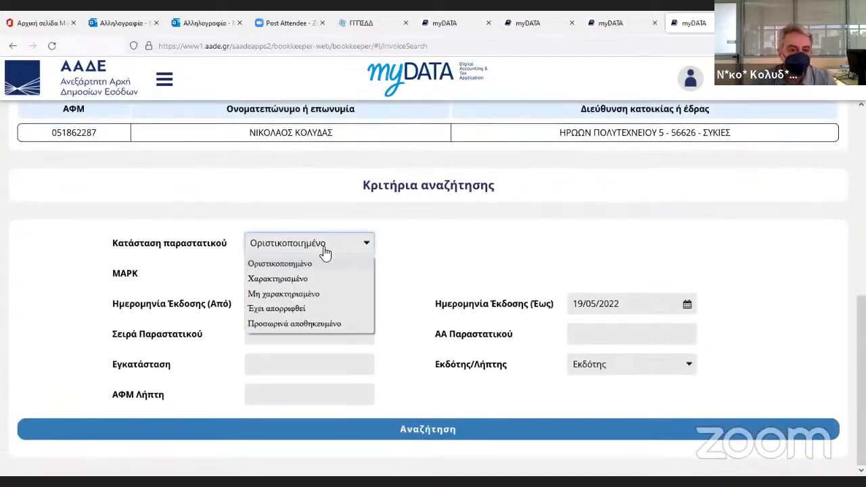
{"action": "left_click", "coordinate": [287, 322]}
{"action": "left_click", "coordinate": [425, 437]}
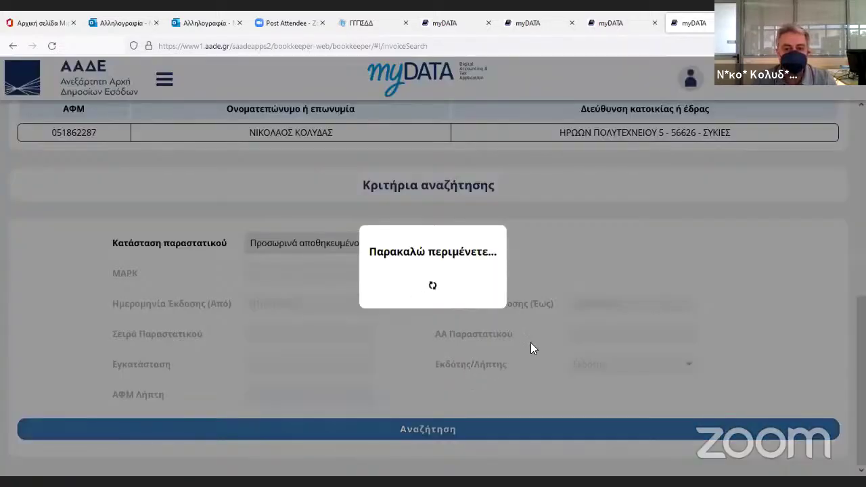
{"action": "left_click", "coordinate": [441, 304]}
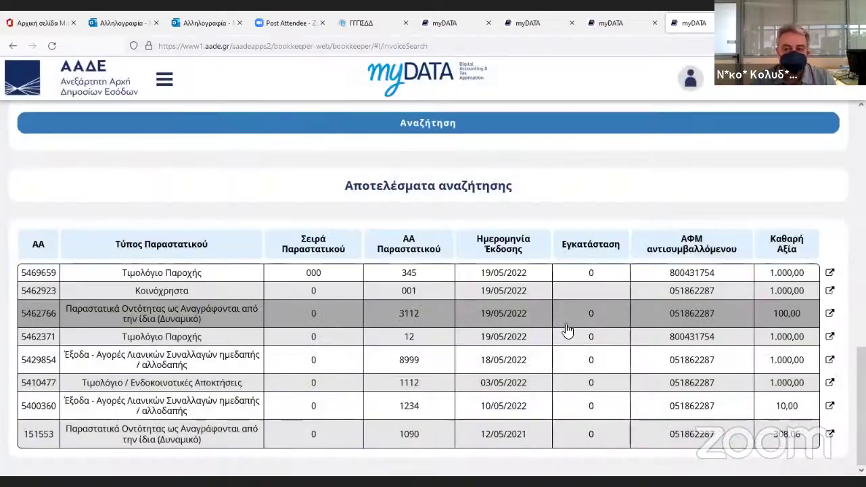
{"action": "scroll", "coordinate": [676, 309], "scroll_direction": "up", "scroll_amount": 3}
{"action": "scroll", "coordinate": [601, 304], "scroll_direction": "down", "scroll_amount": 3}
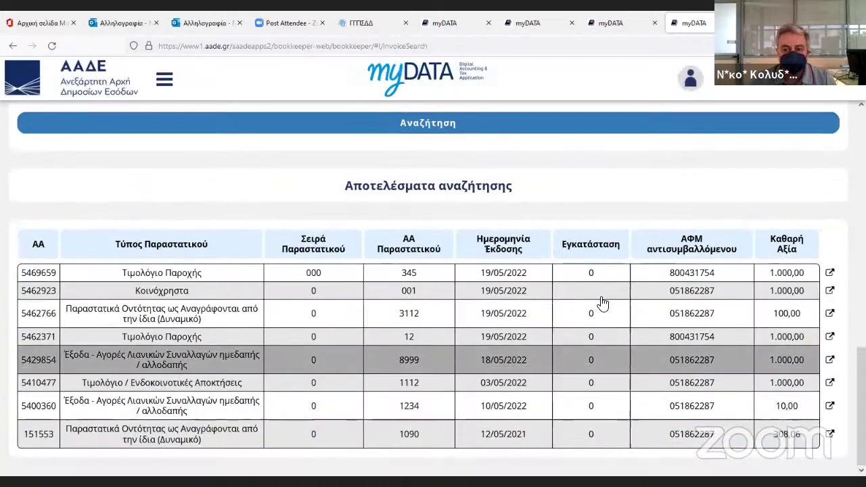
{"action": "left_click", "coordinate": [599, 276]}
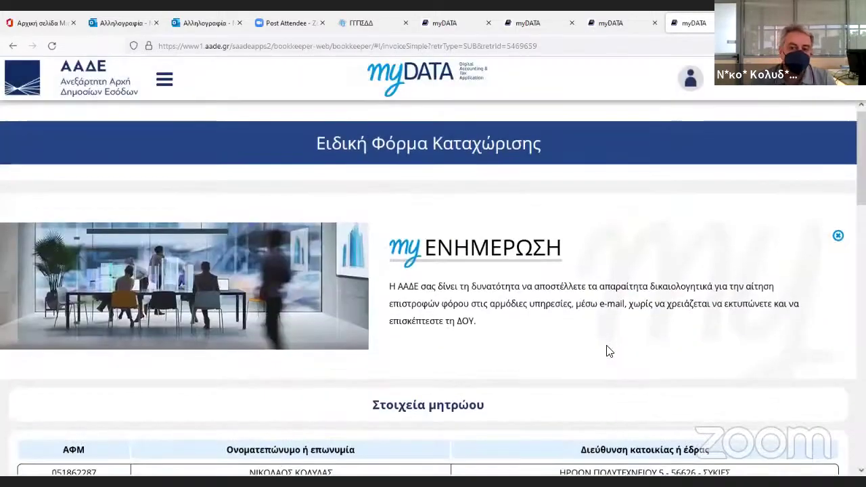
Reset the temporarily saved invoice 000/345 to its initial state.
{"action": "scroll", "coordinate": [609, 351], "scroll_direction": "down", "scroll_amount": 15}
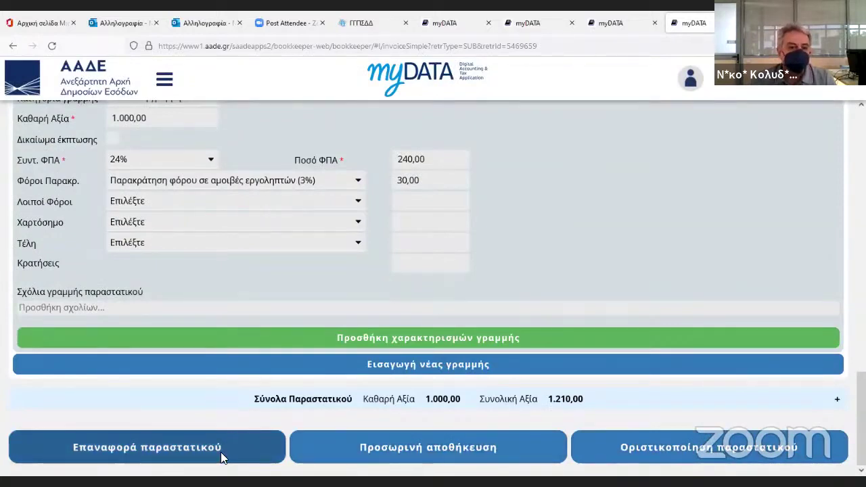
{"action": "left_click", "coordinate": [181, 456]}
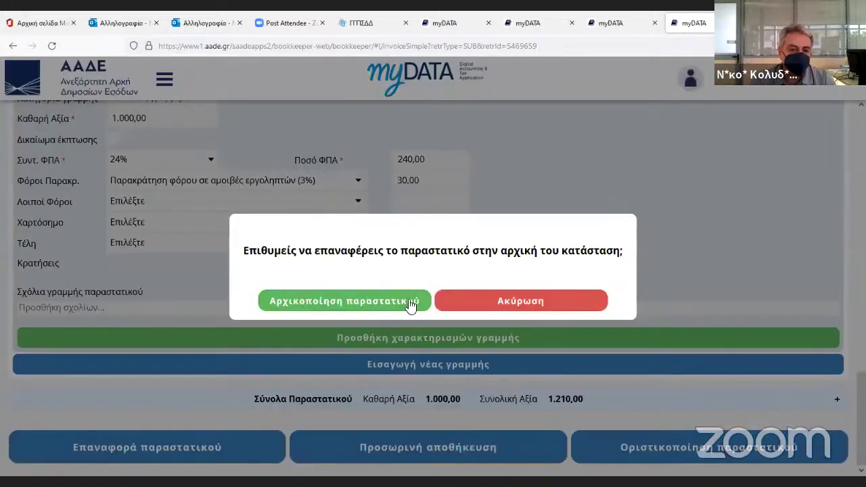
{"action": "left_click", "coordinate": [362, 300]}
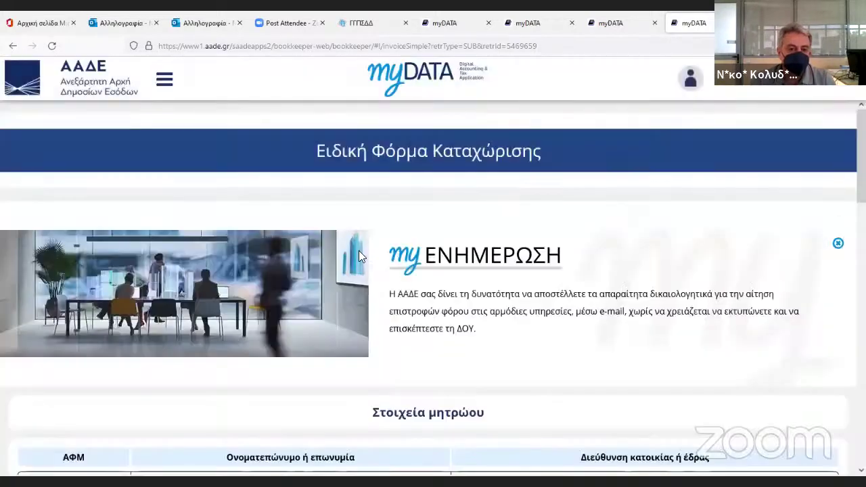
Close the ΕΝΗΜΕΡΩΣΗ banner and return to the myDATA welcome page.
{"action": "scroll", "coordinate": [433, 304], "scroll_direction": "down", "scroll_amount": 7}
{"action": "scroll", "coordinate": [435, 305], "scroll_direction": "down", "scroll_amount": 6}
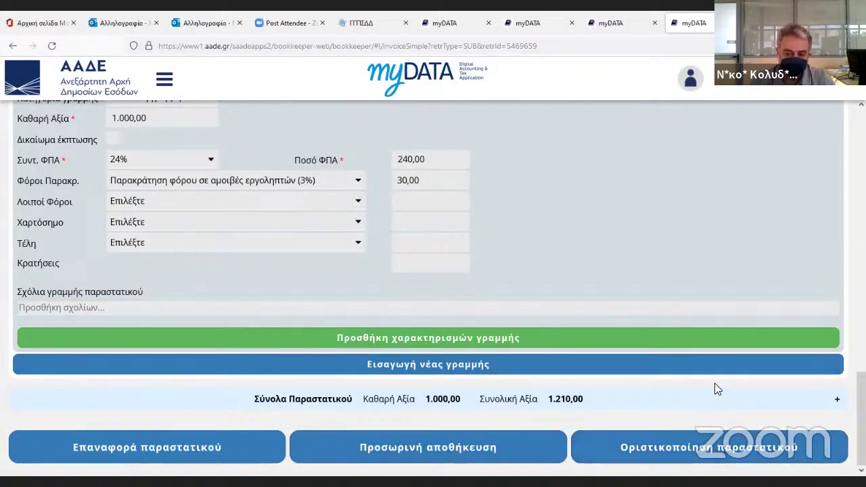
{"action": "scroll", "coordinate": [715, 383], "scroll_direction": "up", "scroll_amount": 2}
{"action": "scroll", "coordinate": [718, 389], "scroll_direction": "up", "scroll_amount": 12}
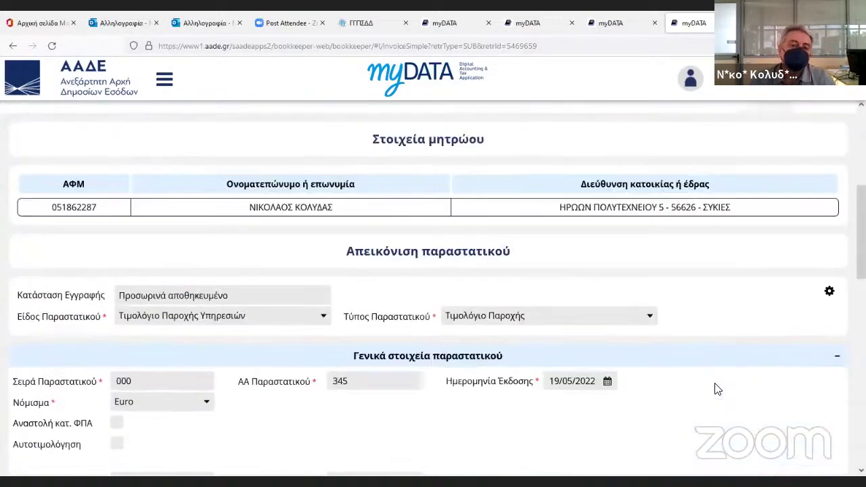
{"action": "scroll", "coordinate": [717, 386], "scroll_direction": "up", "scroll_amount": 1}
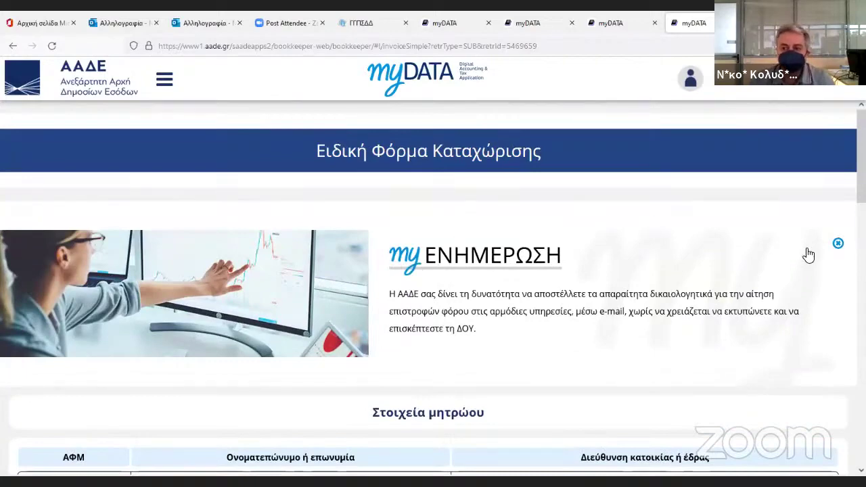
{"action": "left_click", "coordinate": [838, 243]}
{"action": "left_click", "coordinate": [420, 80]}
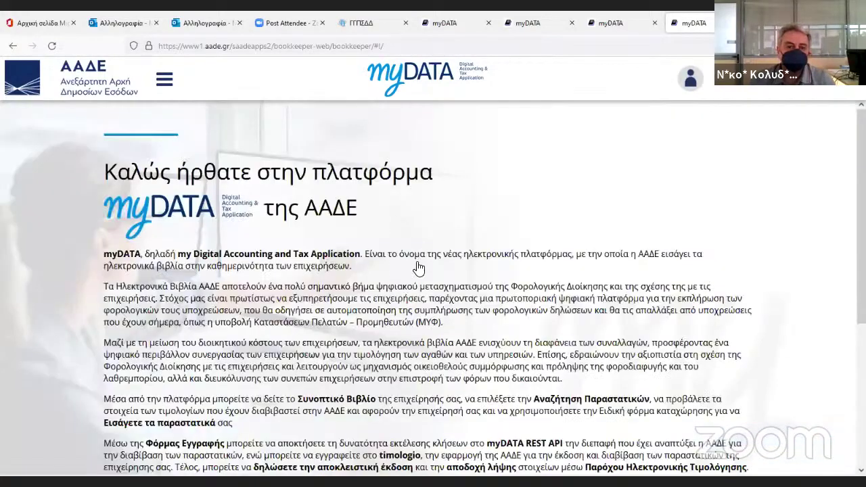
{"action": "scroll", "coordinate": [419, 269], "scroll_direction": "down", "scroll_amount": 3}
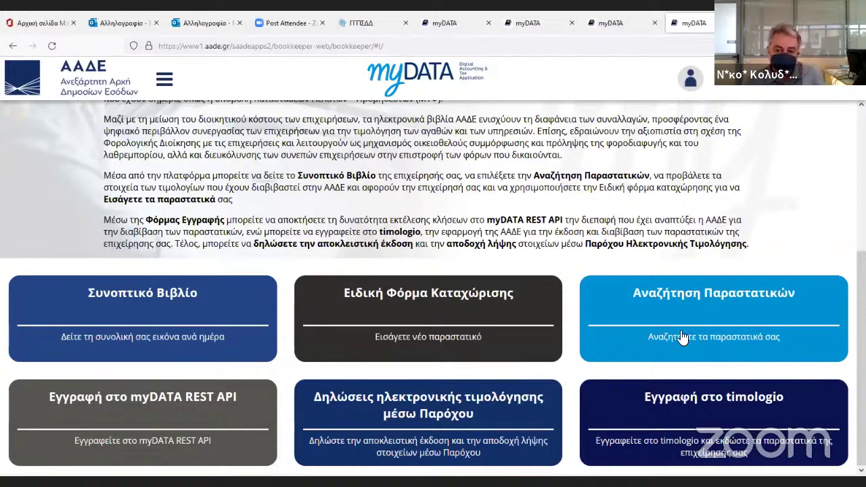
{"action": "left_click", "coordinate": [675, 404]}
{"action": "scroll", "coordinate": [674, 391], "scroll_direction": "down", "scroll_amount": 1}
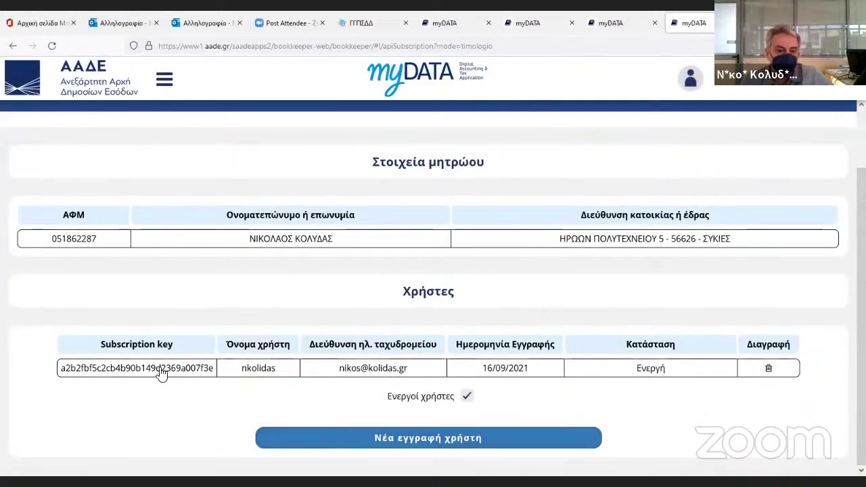
{"action": "left_click_drag", "start_coordinate": [61, 373], "coordinate": [213, 375]}
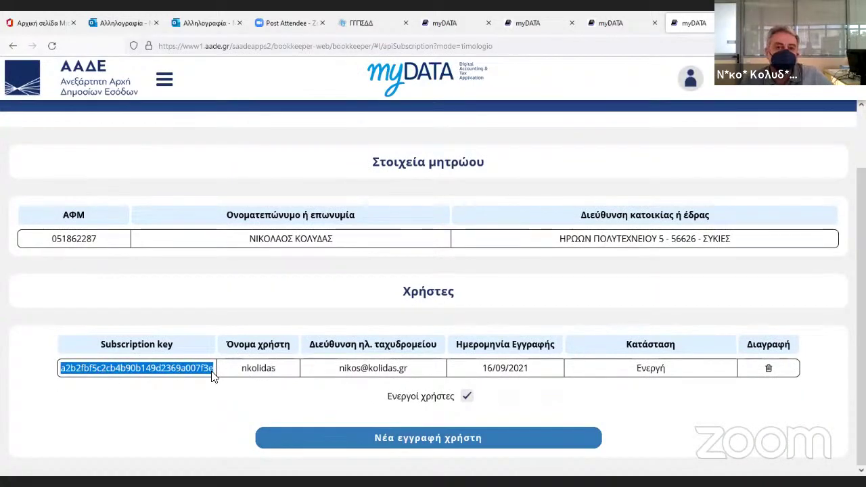
{"action": "scroll", "coordinate": [252, 245], "scroll_direction": "up", "scroll_amount": 2}
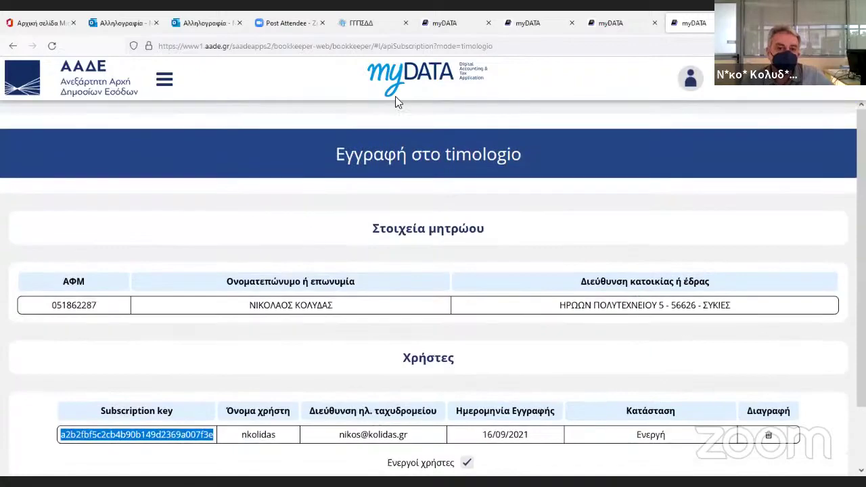
{"action": "left_click", "coordinate": [409, 77]}
{"action": "scroll", "coordinate": [606, 279], "scroll_direction": "down", "scroll_amount": 4}
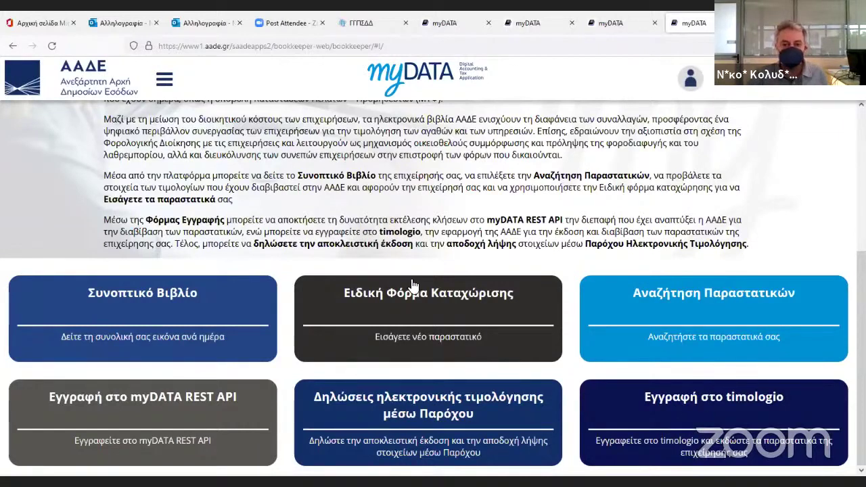
{"action": "scroll", "coordinate": [448, 354], "scroll_direction": "up", "scroll_amount": 5}
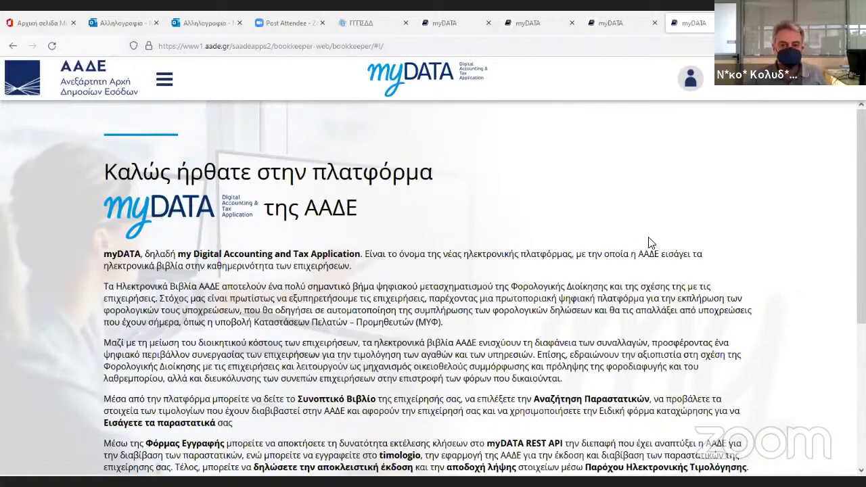
{"action": "scroll", "coordinate": [637, 217], "scroll_direction": "down", "scroll_amount": 3}
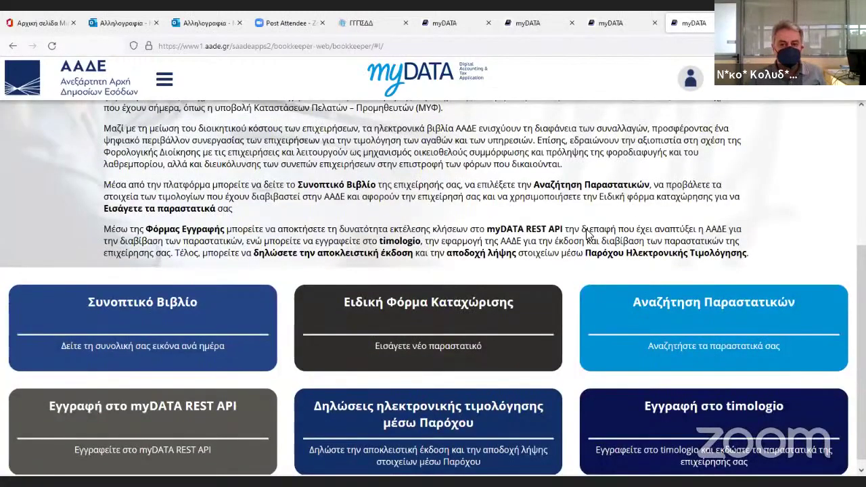
Start a new Τιμολόγιο Παροχής Υπηρεσιών document of type Τιμολόγιο Παροχής.
{"action": "left_click", "coordinate": [420, 323]}
{"action": "left_click", "coordinate": [305, 398]}
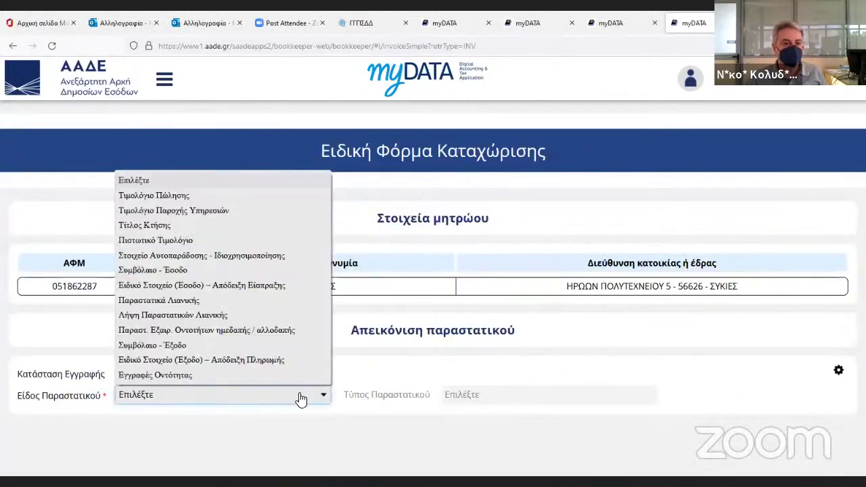
{"action": "left_click", "coordinate": [197, 208]}
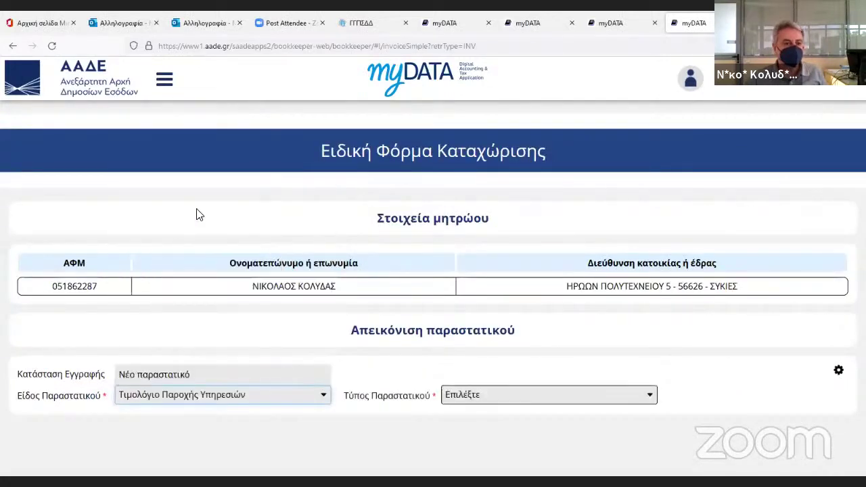
{"action": "left_click", "coordinate": [487, 388]}
{"action": "left_click", "coordinate": [479, 429]}
{"action": "scroll", "coordinate": [470, 363], "scroll_direction": "down", "scroll_amount": 5}
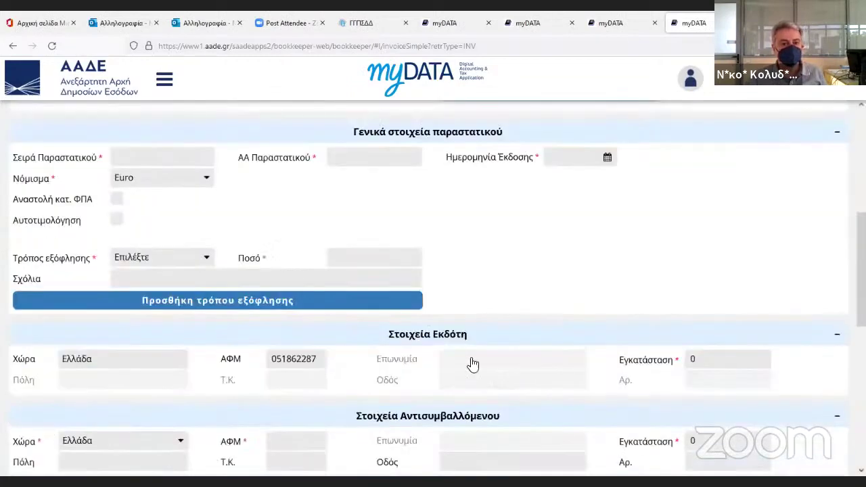
{"action": "scroll", "coordinate": [288, 302], "scroll_direction": "up", "scroll_amount": 2}
Set the payment method to a domestic payment account.
{"action": "left_click", "coordinate": [181, 307]}
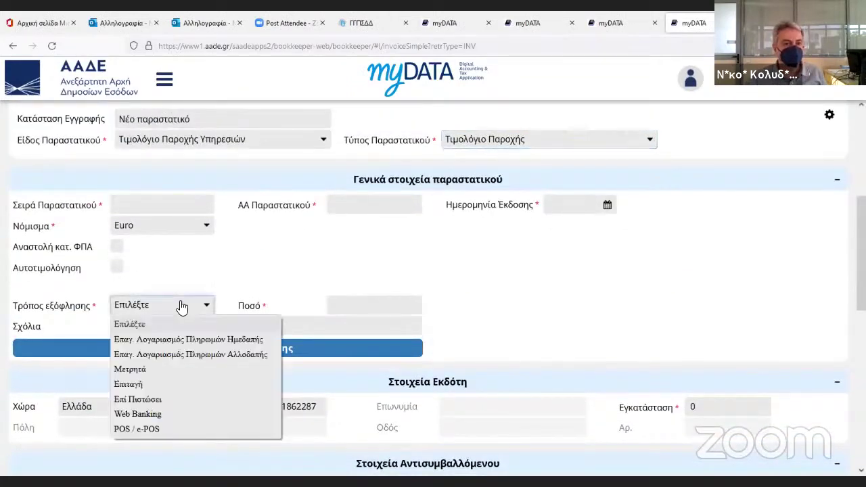
{"action": "left_click", "coordinate": [182, 339]}
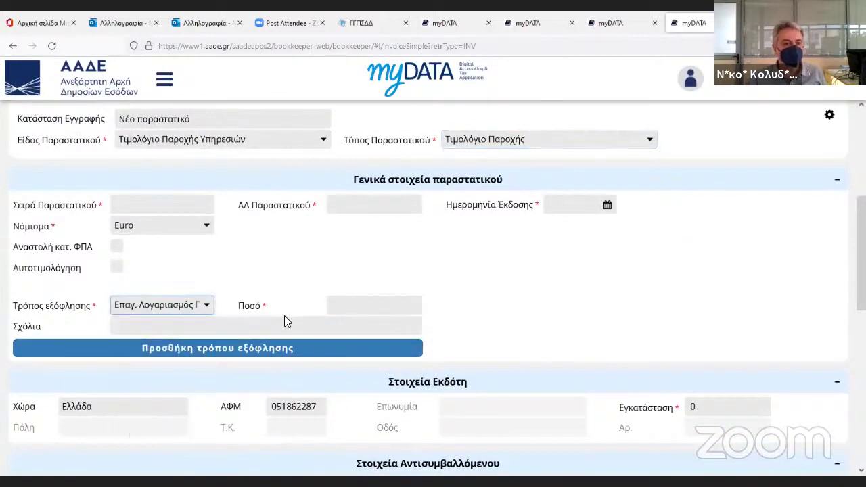
{"action": "left_click", "coordinate": [358, 308]}
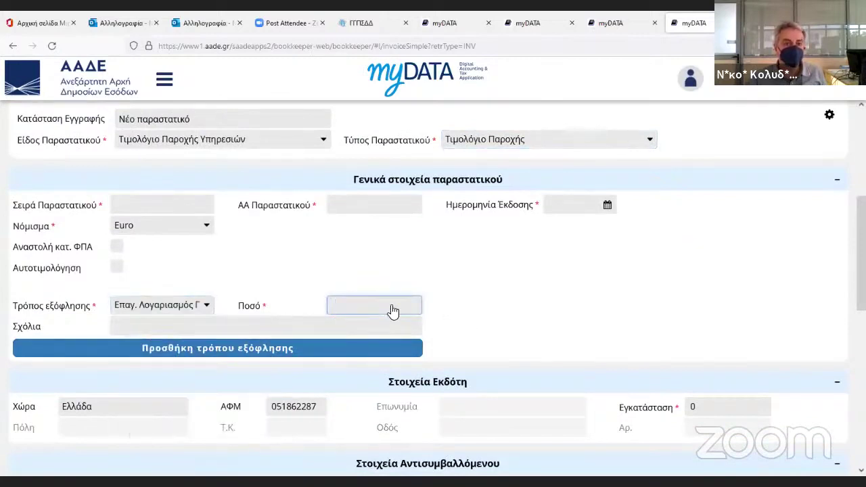
Enter series 00, number 234 and issue date 19/05/2022.
{"action": "left_click", "coordinate": [160, 212]}
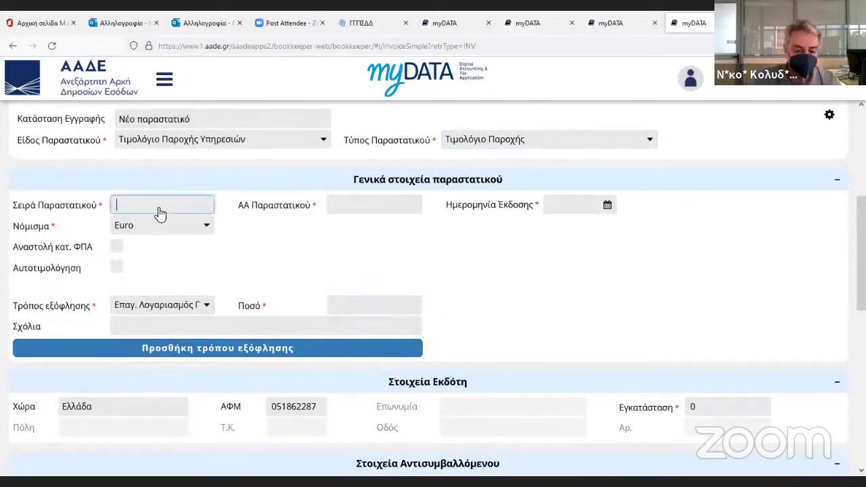
{"action": "type", "text": "00"}
{"action": "key", "text": "Tab"}
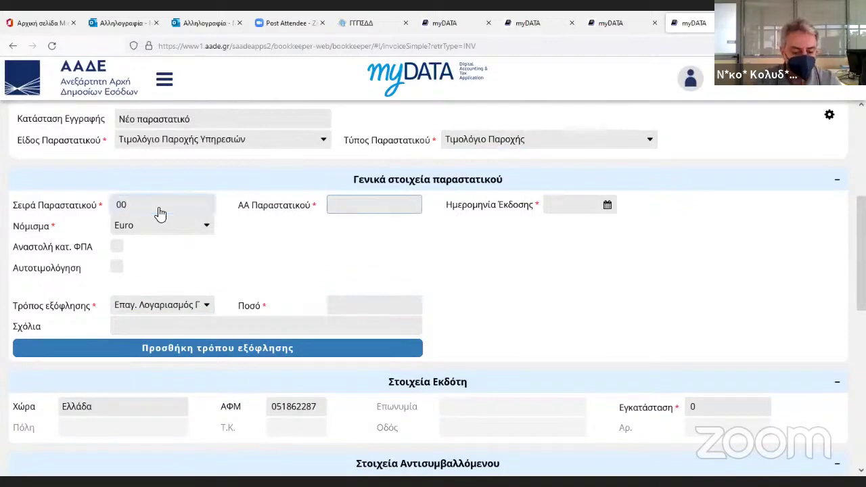
{"action": "type", "text": "234"}
{"action": "key", "text": "Tab"}
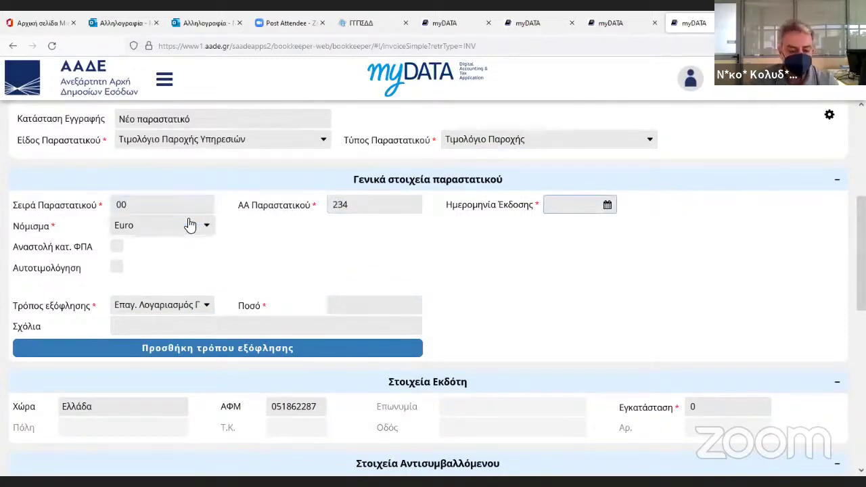
{"action": "type", "text": "19052022"}
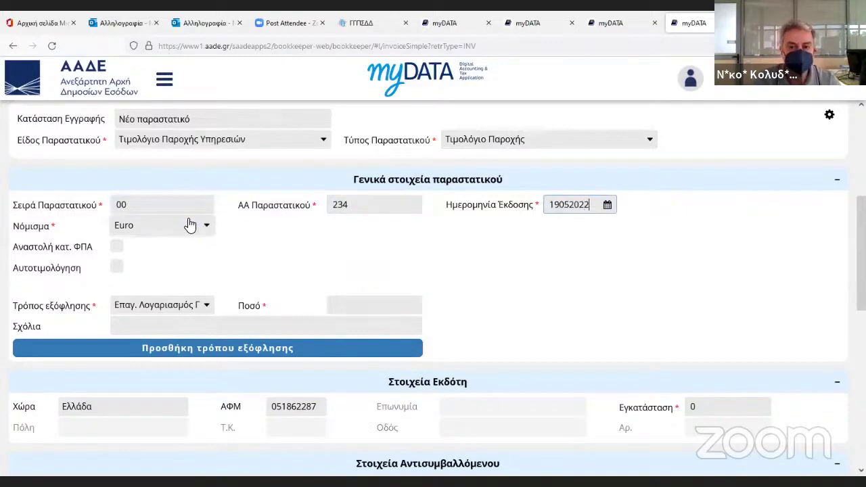
Bring up the document-level tax settings and their tax-level choices.
{"action": "scroll", "coordinate": [196, 221], "scroll_direction": "down", "scroll_amount": 2}
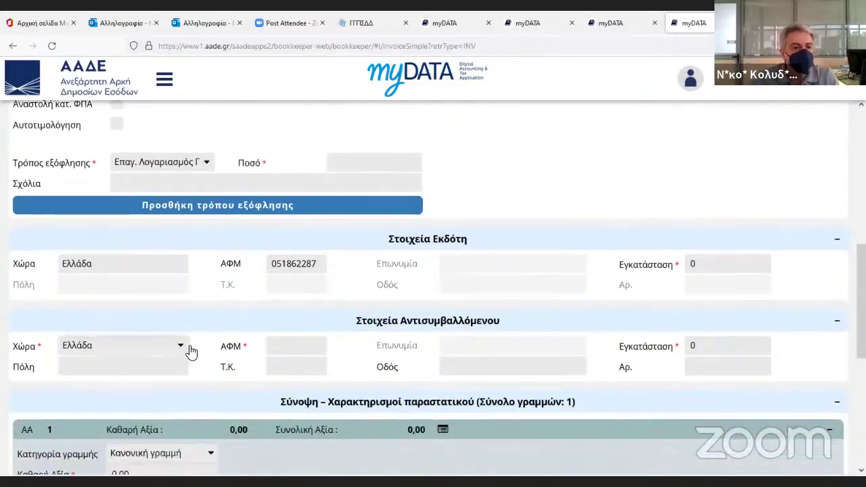
{"action": "scroll", "coordinate": [191, 351], "scroll_direction": "down", "scroll_amount": 2}
{"action": "scroll", "coordinate": [673, 316], "scroll_direction": "up", "scroll_amount": 5}
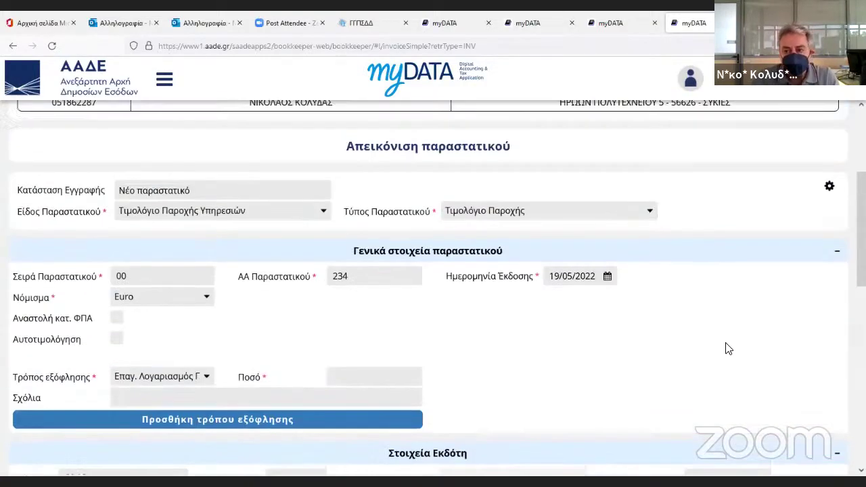
{"action": "scroll", "coordinate": [737, 344], "scroll_direction": "up", "scroll_amount": 2}
{"action": "left_click", "coordinate": [828, 329]}
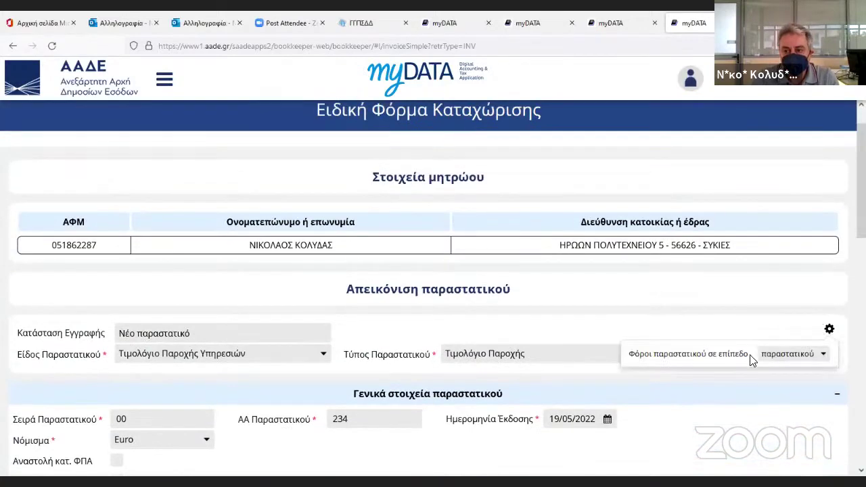
{"action": "left_click", "coordinate": [792, 359]}
Apply taxes at document level; give line 1 1.000,00 net, 24% VAT, 10% engineers' withholding.
{"action": "left_click", "coordinate": [778, 385]}
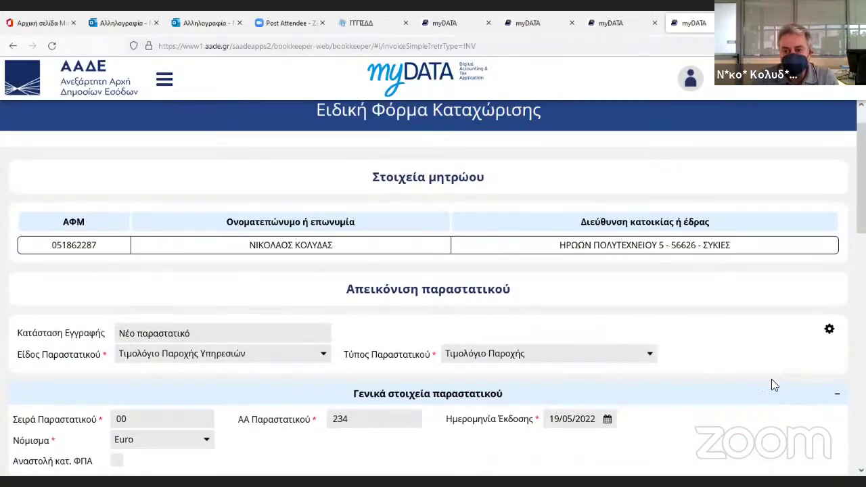
{"action": "scroll", "coordinate": [720, 368], "scroll_direction": "down", "scroll_amount": 10}
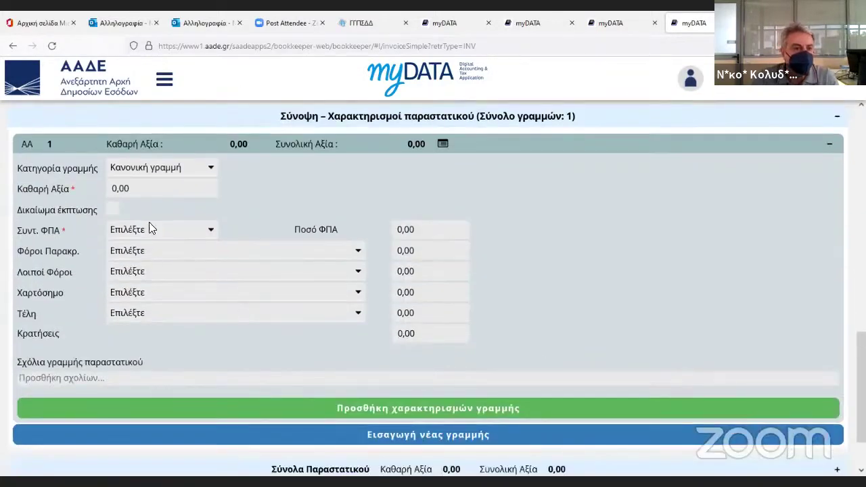
{"action": "left_click", "coordinate": [148, 190]}
{"action": "type", "text": "1"}
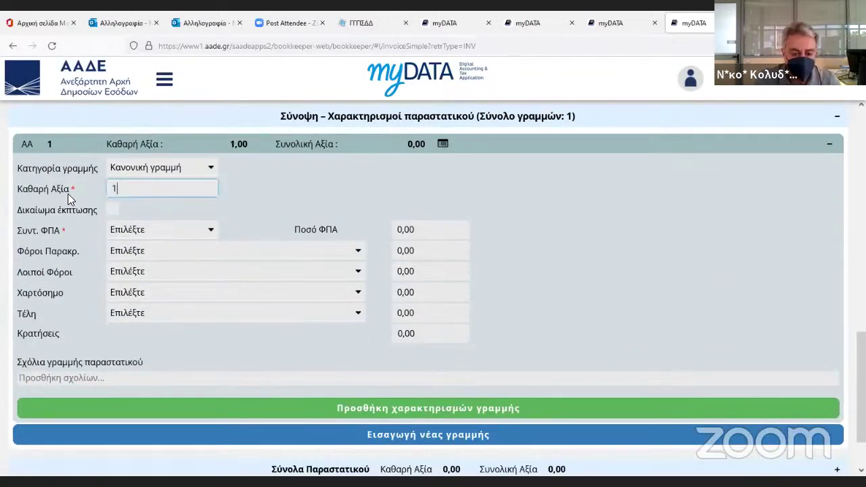
{"action": "type", "text": ".000"}
{"action": "key", "text": "Tab"}
{"action": "left_click", "coordinate": [135, 232]}
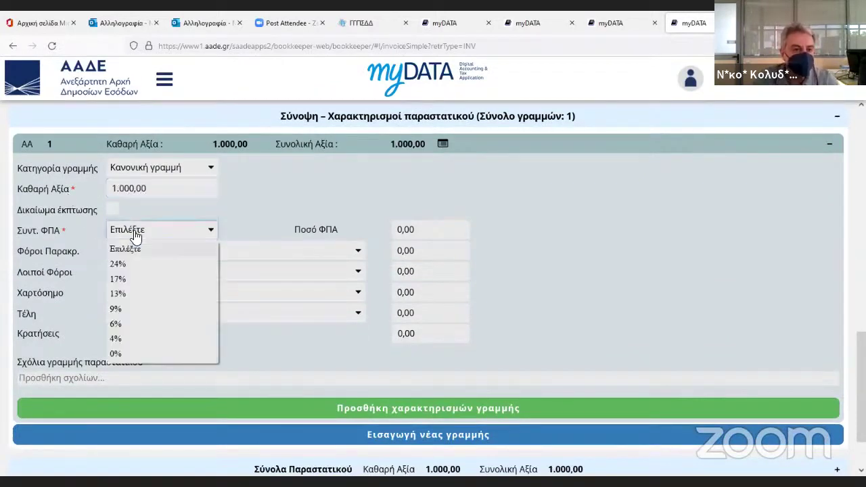
{"action": "left_click", "coordinate": [118, 263]}
{"action": "left_click", "coordinate": [161, 254]}
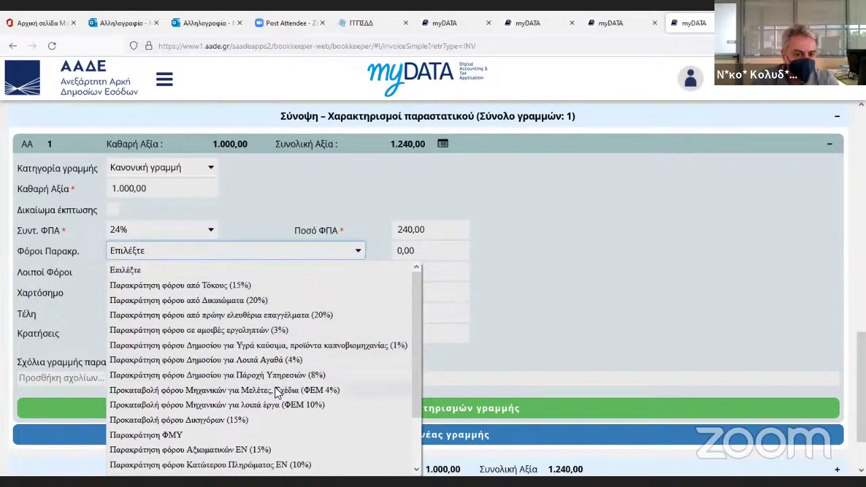
{"action": "left_click", "coordinate": [264, 405]}
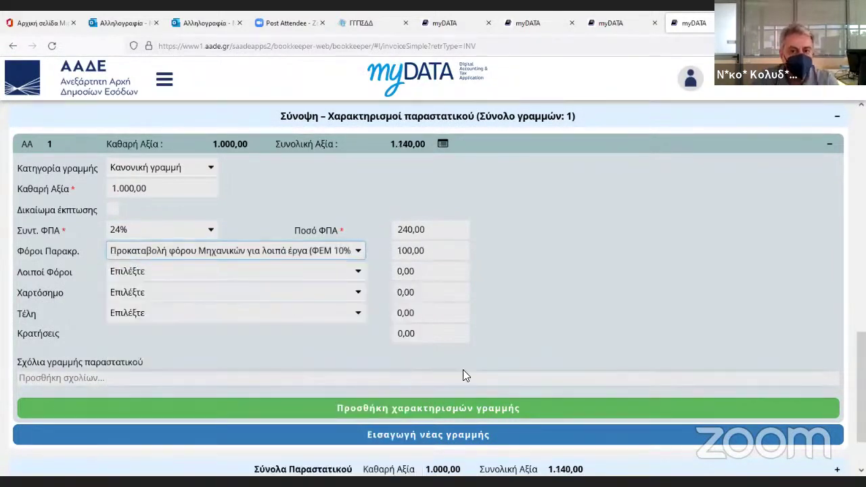
Set the payment amount to 1.140,00.
{"action": "scroll", "coordinate": [463, 375], "scroll_direction": "up", "scroll_amount": 1}
{"action": "scroll", "coordinate": [418, 232], "scroll_direction": "up", "scroll_amount": 3}
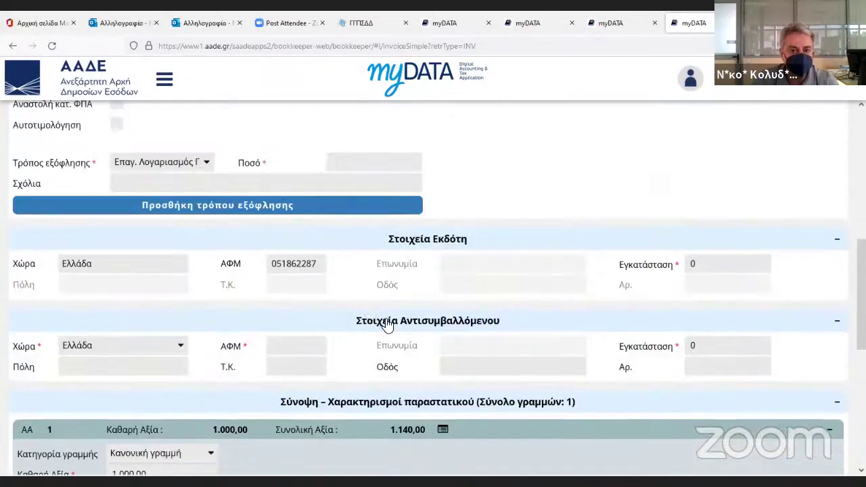
{"action": "scroll", "coordinate": [367, 309], "scroll_direction": "up", "scroll_amount": 2}
{"action": "left_click", "coordinate": [359, 306]}
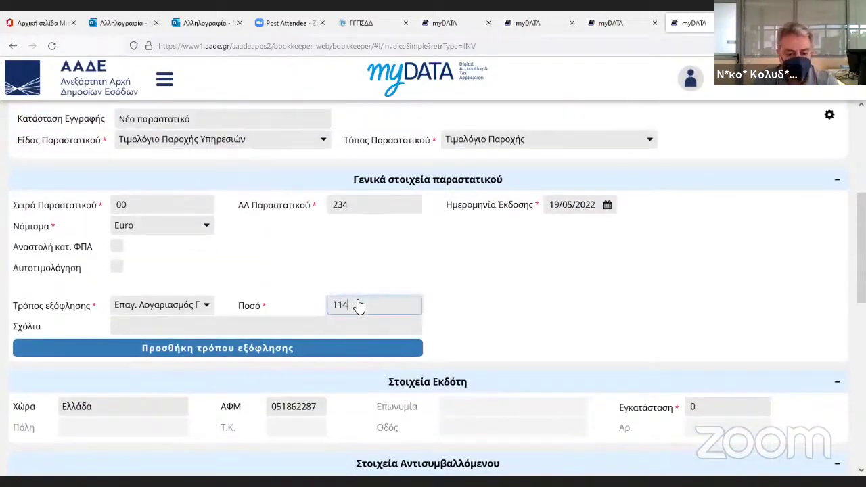
{"action": "type", "text": "0"}
{"action": "left_click", "coordinate": [456, 318]}
{"action": "scroll", "coordinate": [455, 318], "scroll_direction": "down", "scroll_amount": 8}
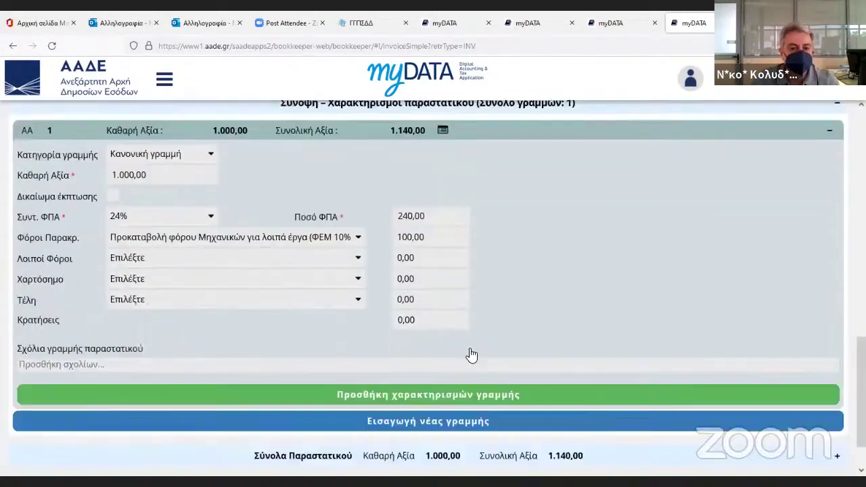
{"action": "scroll", "coordinate": [472, 355], "scroll_direction": "down", "scroll_amount": 1}
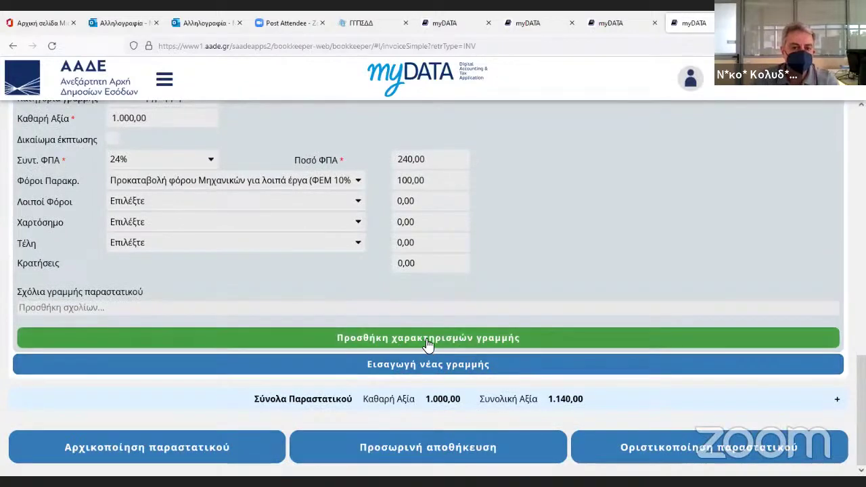
Classify line 1's 1.000,00 as category 1.3 service income, type E3_561_001 wholesale sales.
{"action": "left_click", "coordinate": [426, 339]}
{"action": "left_click", "coordinate": [416, 190]}
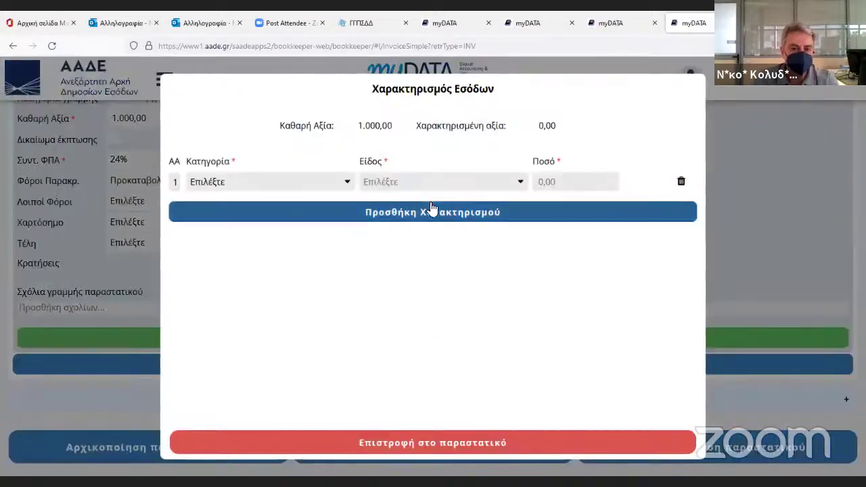
{"action": "left_click", "coordinate": [296, 183]}
{"action": "left_click", "coordinate": [252, 215]}
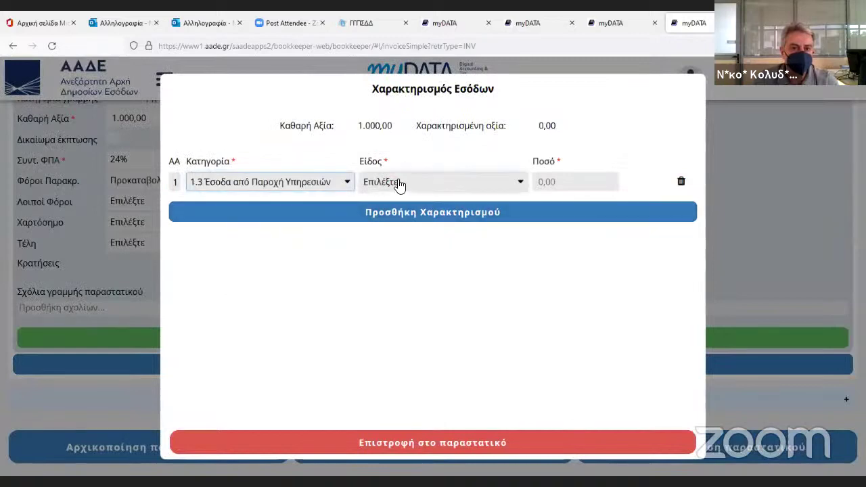
{"action": "left_click", "coordinate": [399, 185]}
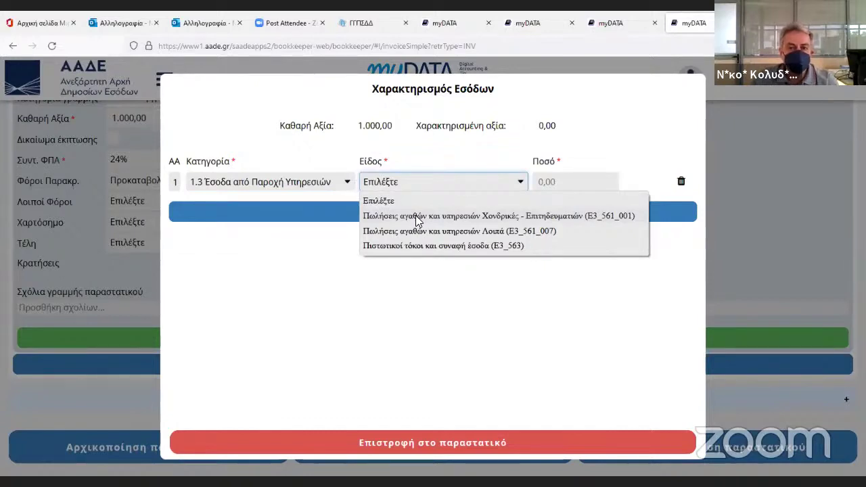
{"action": "left_click", "coordinate": [421, 218]}
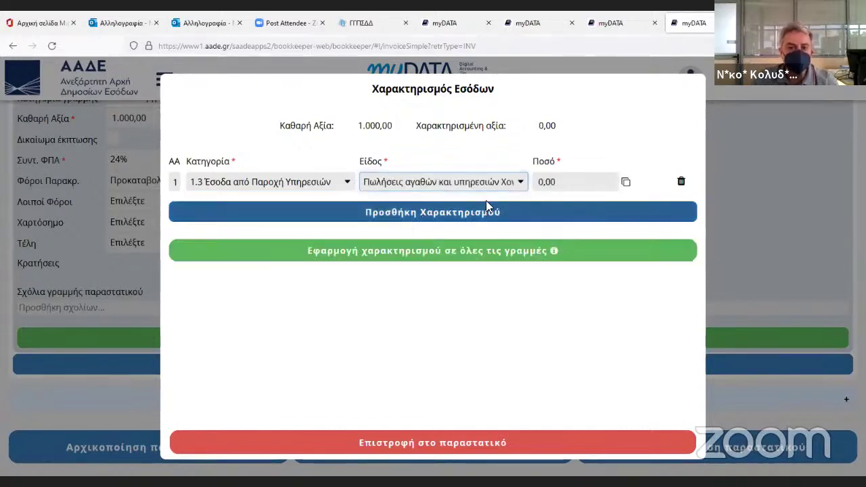
{"action": "left_click", "coordinate": [551, 187]}
{"action": "left_click", "coordinate": [627, 183]}
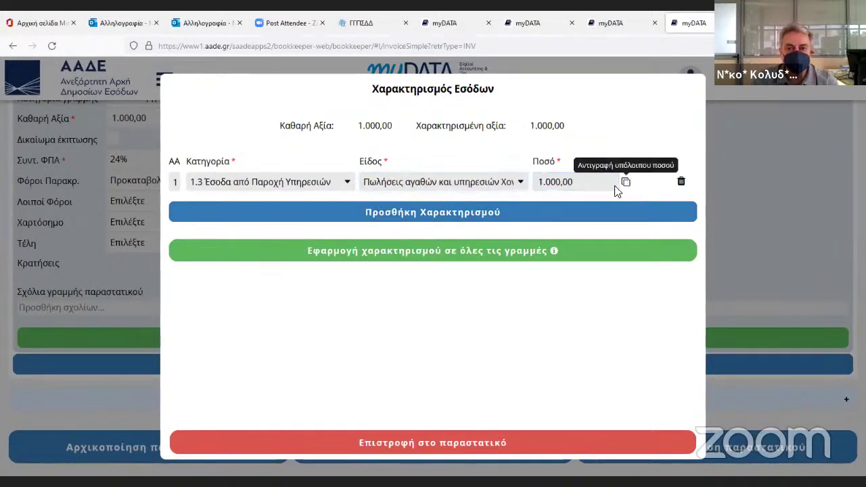
{"action": "left_click", "coordinate": [445, 443]}
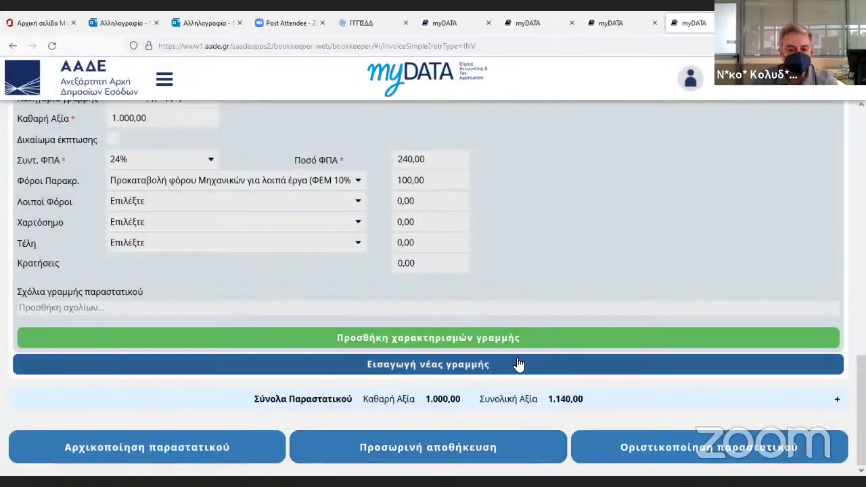
Attempt a temporary save of the invoice, which fails with an error.
{"action": "scroll", "coordinate": [473, 331], "scroll_direction": "up", "scroll_amount": 4}
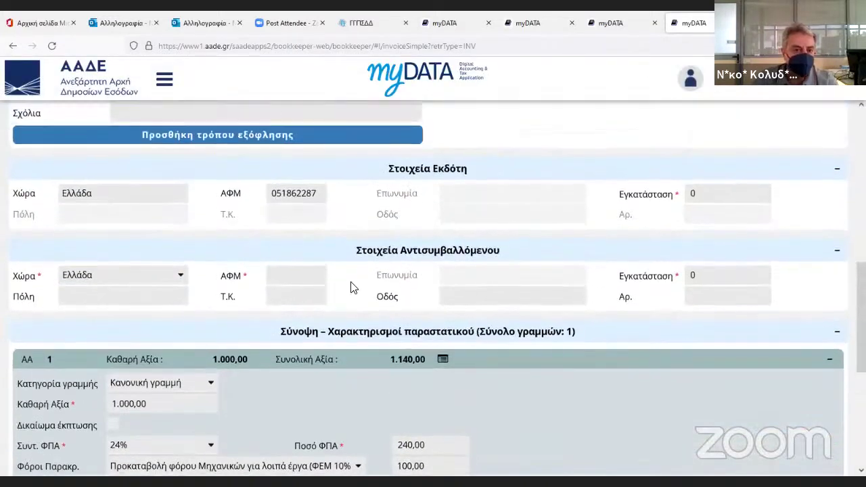
{"action": "left_click", "coordinate": [296, 283]}
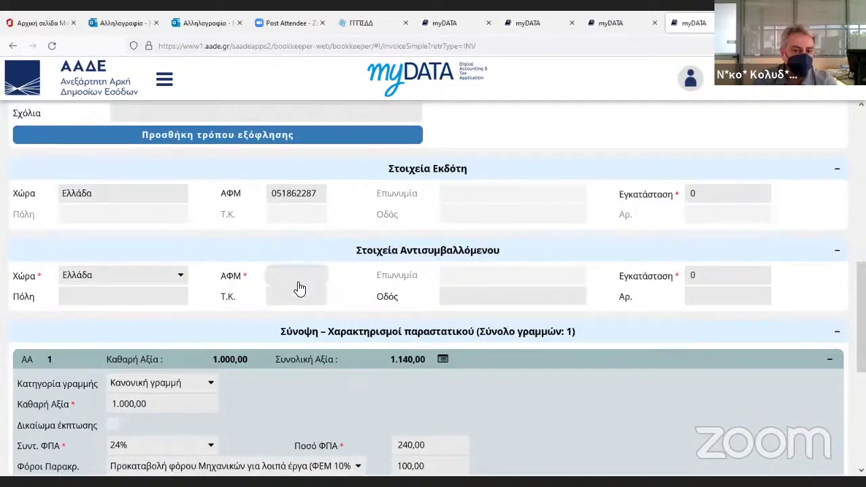
{"action": "scroll", "coordinate": [406, 339], "scroll_direction": "down", "scroll_amount": 4}
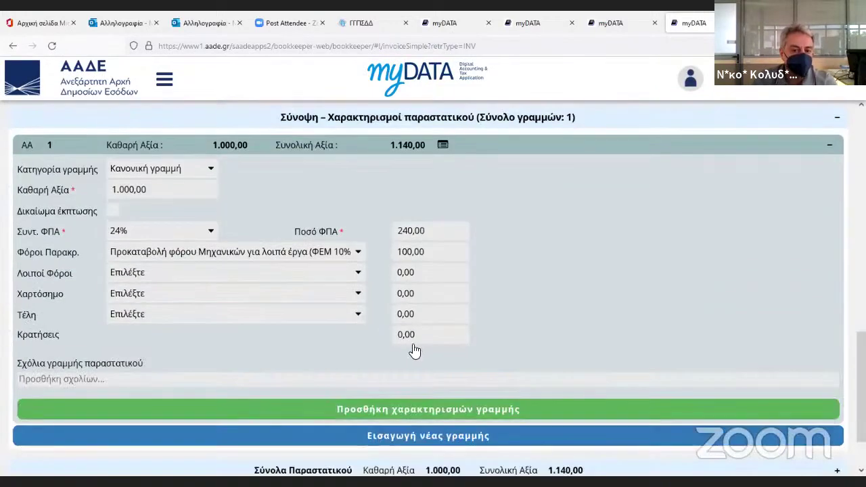
{"action": "left_click", "coordinate": [387, 438]}
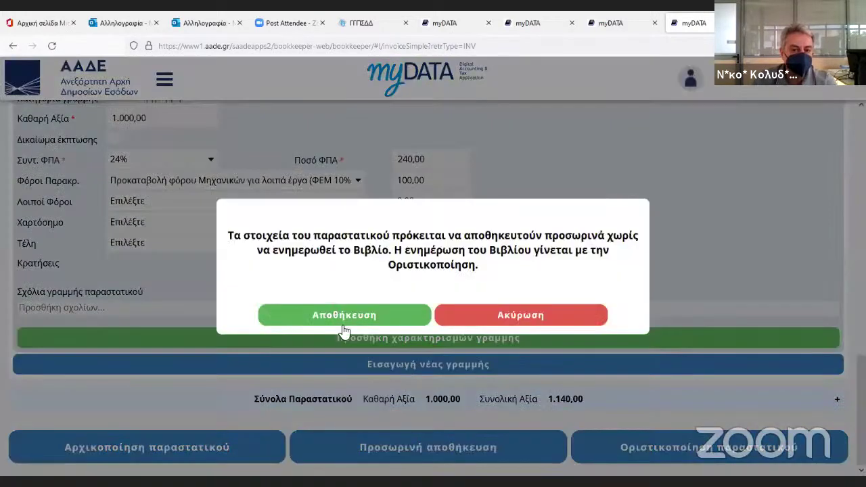
{"action": "left_click", "coordinate": [344, 329]}
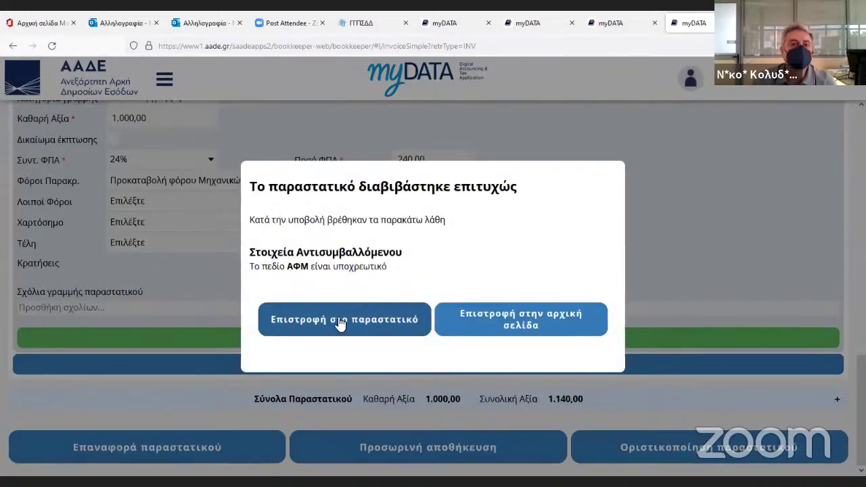
{"action": "left_click", "coordinate": [340, 324]}
Complete the counterparty's tax number, save the draft, and return to the home page.
{"action": "scroll", "coordinate": [486, 315], "scroll_direction": "up", "scroll_amount": 3}
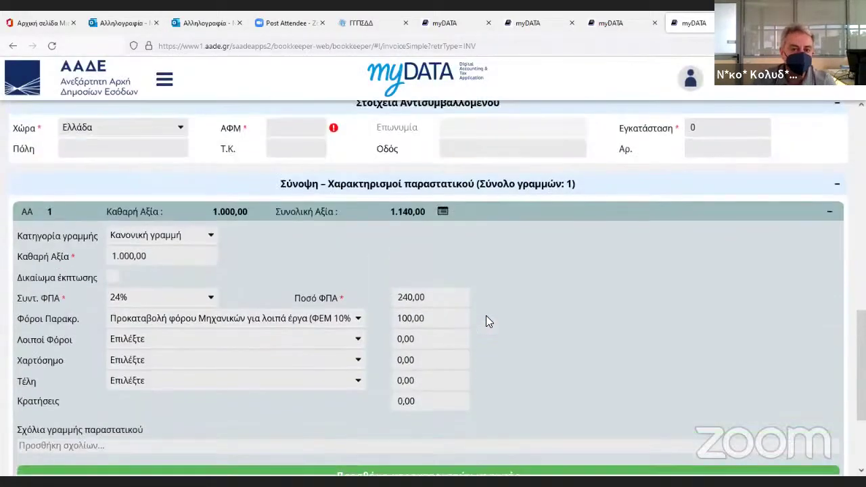
{"action": "left_click", "coordinate": [308, 209]}
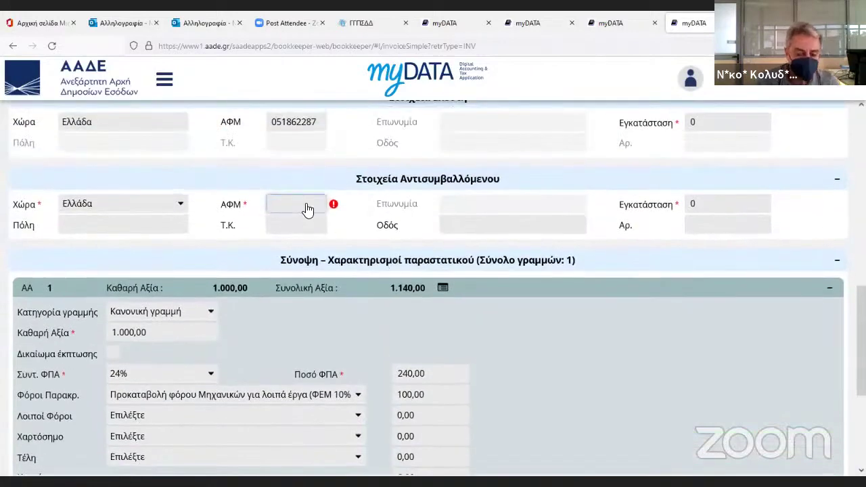
{"action": "type", "text": "87"}
{"action": "key", "text": "Tab"}
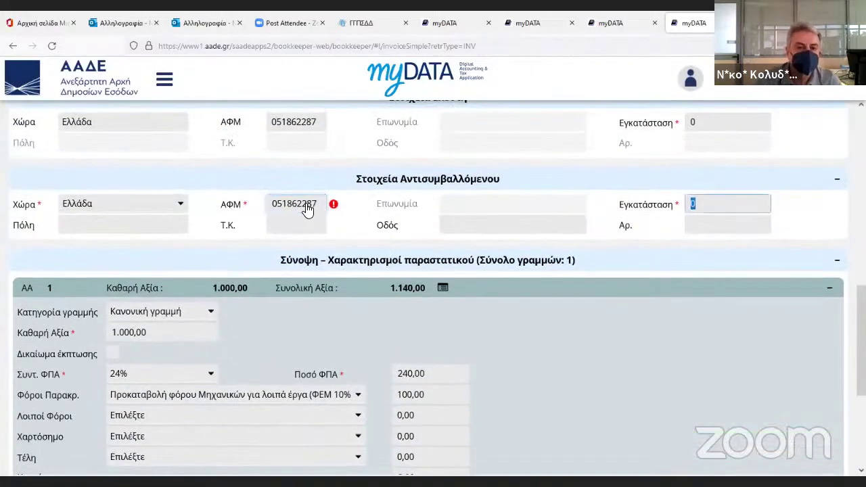
{"action": "scroll", "coordinate": [381, 382], "scroll_direction": "down", "scroll_amount": 3}
{"action": "left_click", "coordinate": [402, 436]}
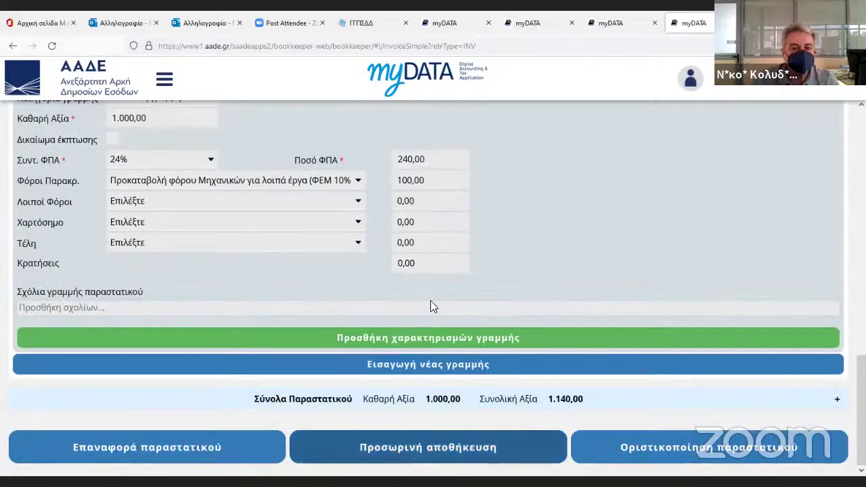
{"action": "left_click", "coordinate": [356, 311]}
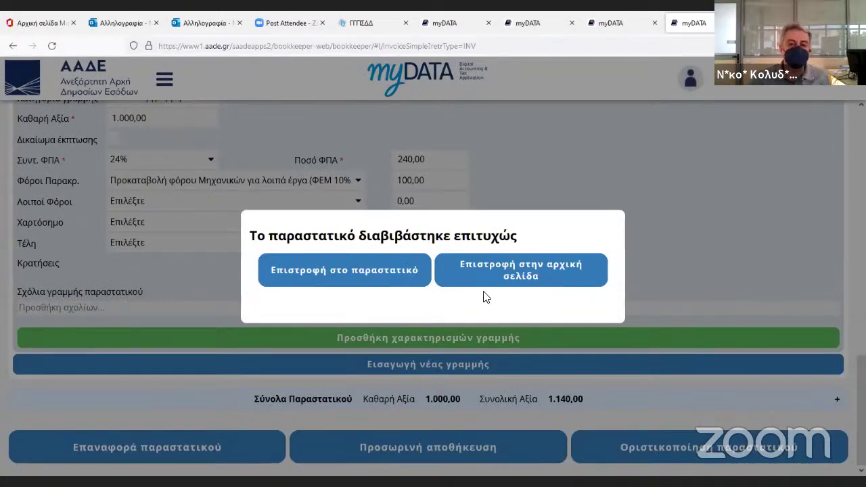
{"action": "left_click", "coordinate": [503, 278]}
Open the invoice search page and run an unfiltered search, which finds nothing.
{"action": "scroll", "coordinate": [474, 291], "scroll_direction": "down", "scroll_amount": 5}
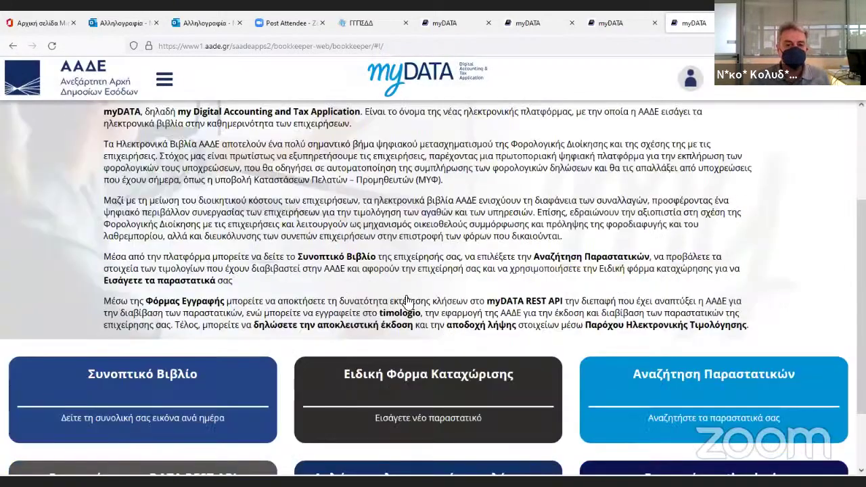
{"action": "left_click", "coordinate": [465, 305]}
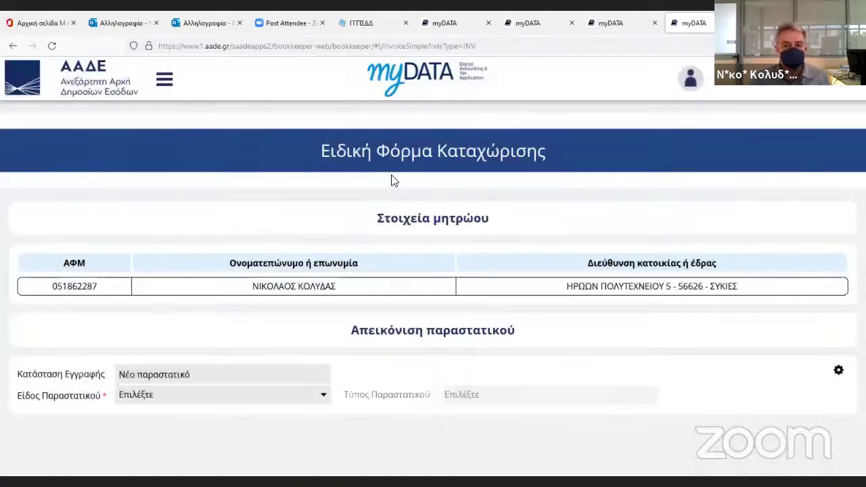
{"action": "left_click", "coordinate": [398, 87]}
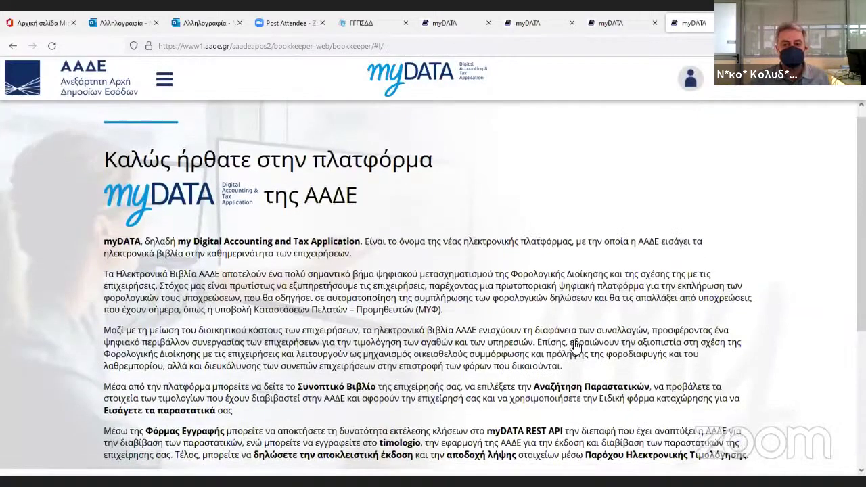
{"action": "scroll", "coordinate": [653, 340], "scroll_direction": "down", "scroll_amount": 4}
{"action": "left_click", "coordinate": [675, 331]}
{"action": "scroll", "coordinate": [589, 332], "scroll_direction": "down", "scroll_amount": 2}
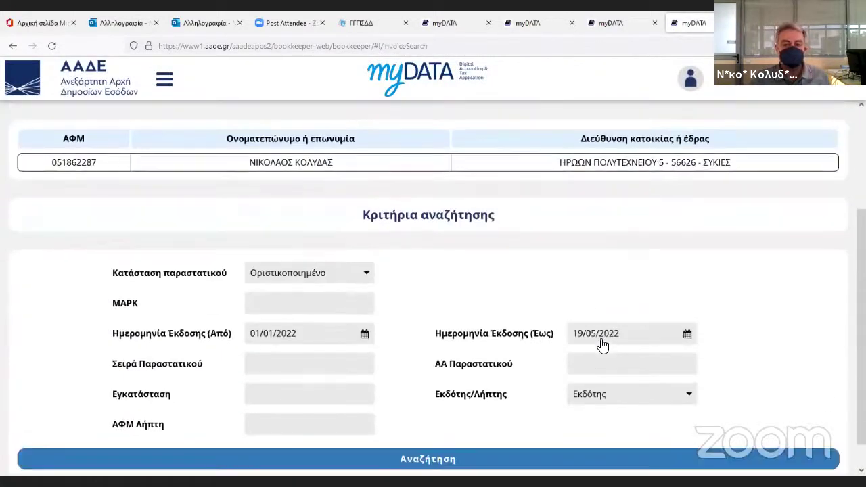
{"action": "scroll", "coordinate": [809, 385], "scroll_direction": "down", "scroll_amount": 1}
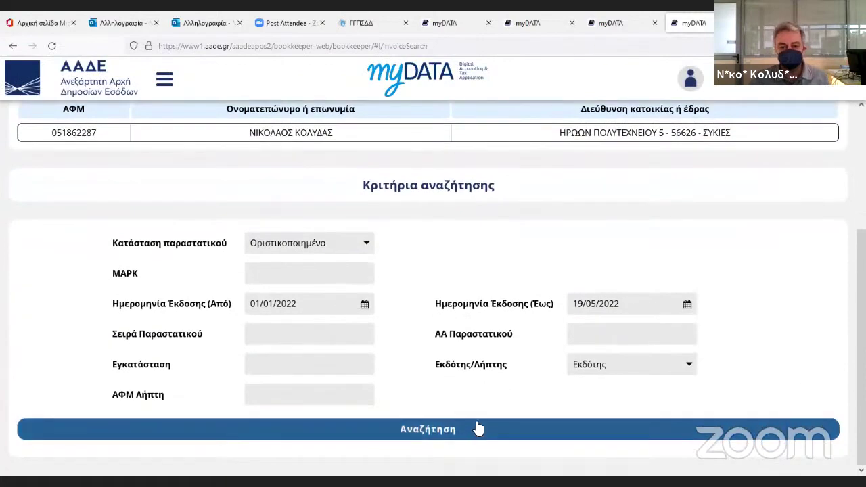
{"action": "left_click", "coordinate": [478, 429]}
{"action": "left_click", "coordinate": [408, 305]}
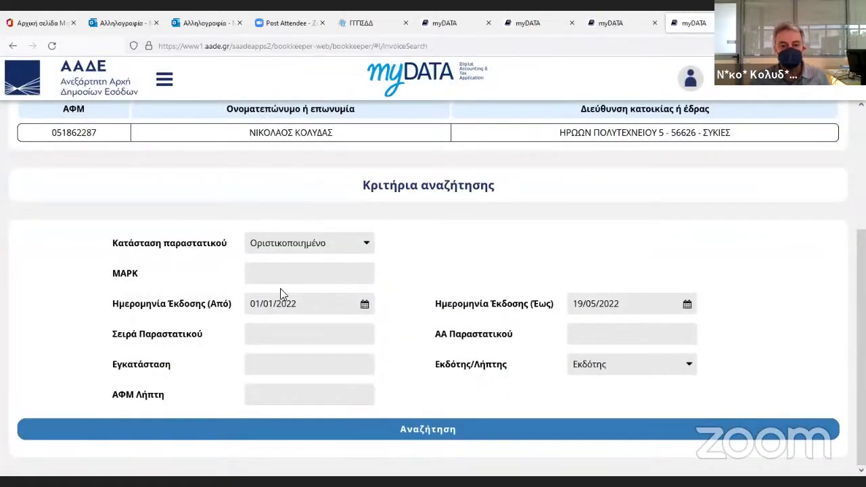
Filter by Προσωρινά αποθηκευμένο, search again, and open draft invoice 234.
{"action": "left_click", "coordinate": [300, 247]}
{"action": "left_click", "coordinate": [285, 322]}
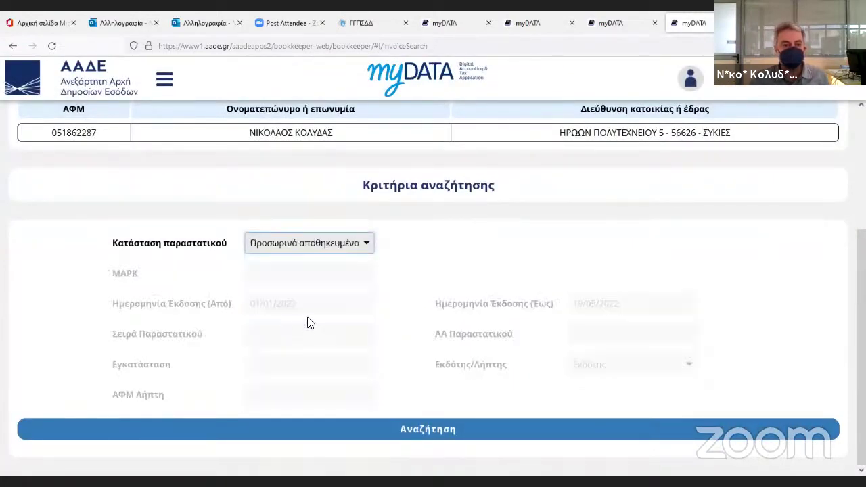
{"action": "left_click", "coordinate": [422, 429]}
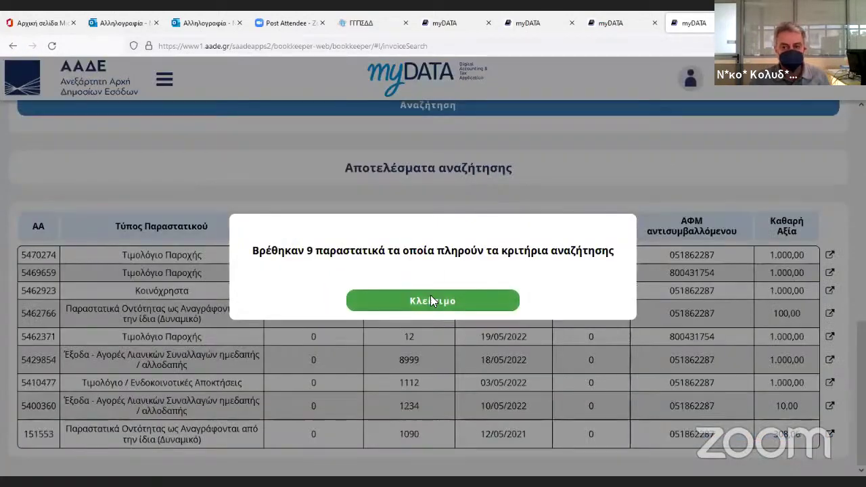
{"action": "left_click", "coordinate": [430, 301]}
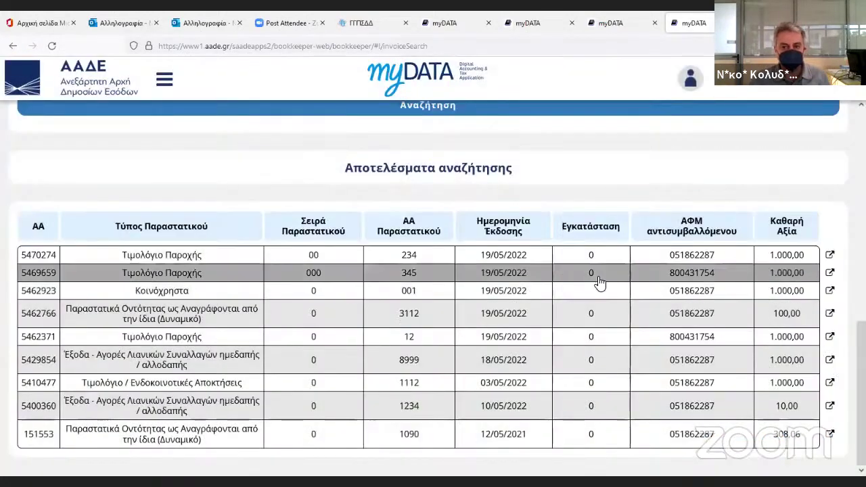
{"action": "left_click", "coordinate": [413, 262]}
Replace the counterparty's tax number on draft invoice 234 with a new one.
{"action": "scroll", "coordinate": [623, 315], "scroll_direction": "down", "scroll_amount": 2}
{"action": "scroll", "coordinate": [623, 315], "scroll_direction": "down", "scroll_amount": 2}
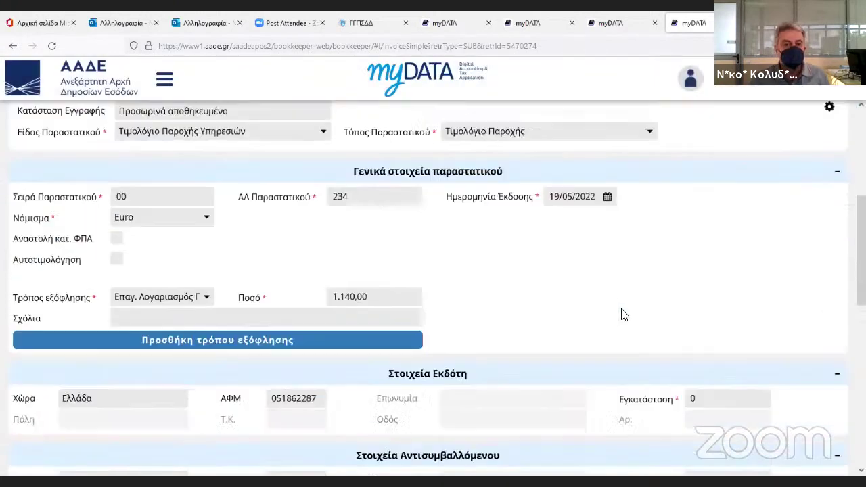
{"action": "scroll", "coordinate": [623, 315], "scroll_direction": "down", "scroll_amount": 2}
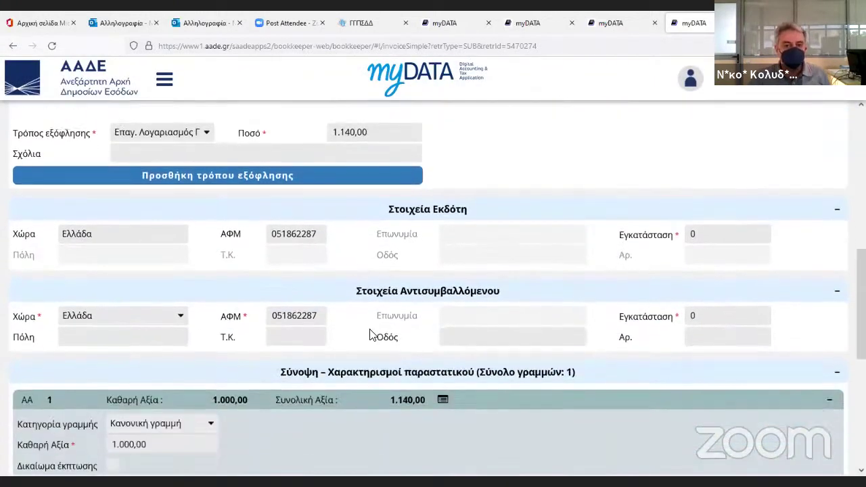
{"action": "left_click", "coordinate": [321, 316]}
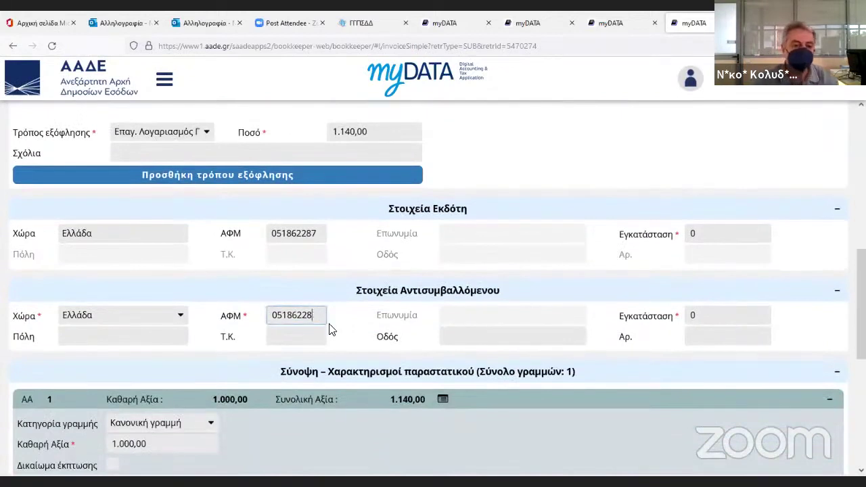
{"action": "key", "text": "BackSpace"}
{"action": "key", "text": "BackSpace"}
{"action": "key", "text": "BackSpace"}
{"action": "key", "text": "BackSpace"}
{"action": "key", "text": "BackSpace"}
{"action": "key", "text": "BackSpace"}
{"action": "key", "text": "BackSpace"}
{"action": "key", "text": "BackSpace"}
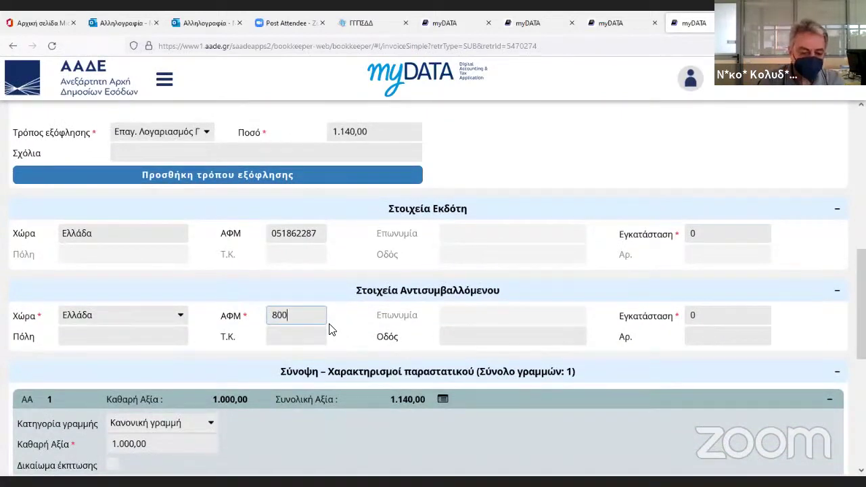
{"action": "key", "text": "Tab"}
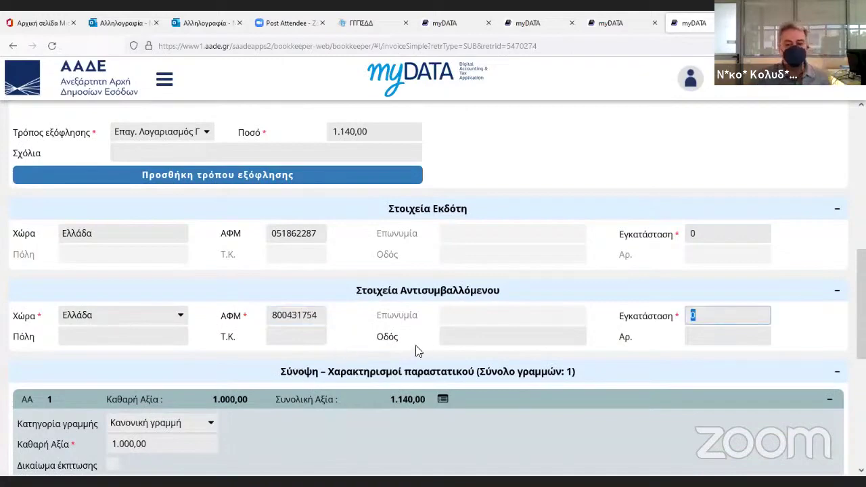
Save invoice 234 as a temporary draft again.
{"action": "scroll", "coordinate": [419, 346], "scroll_direction": "down", "scroll_amount": 1}
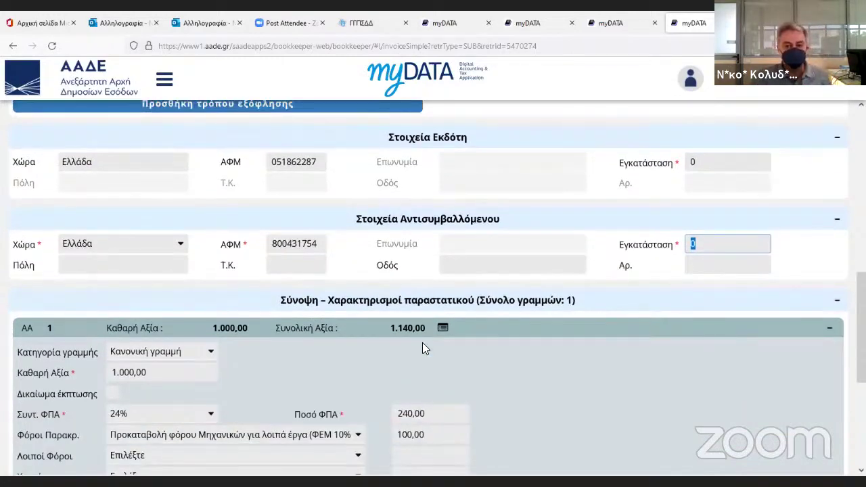
{"action": "scroll", "coordinate": [423, 343], "scroll_direction": "down", "scroll_amount": 2}
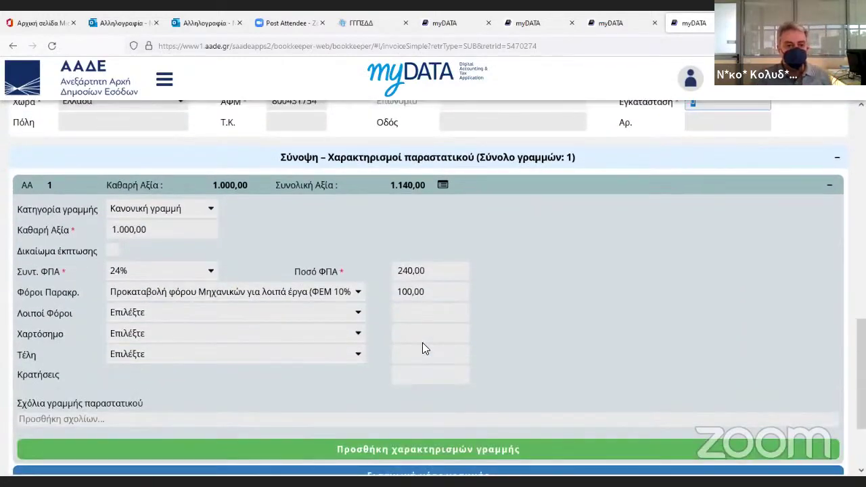
{"action": "scroll", "coordinate": [423, 348], "scroll_direction": "down", "scroll_amount": 2}
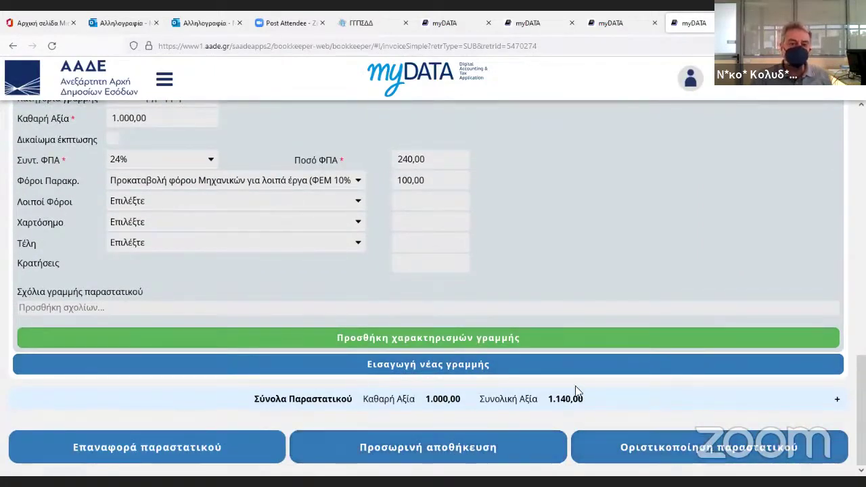
{"action": "scroll", "coordinate": [575, 382], "scroll_direction": "up", "scroll_amount": 10}
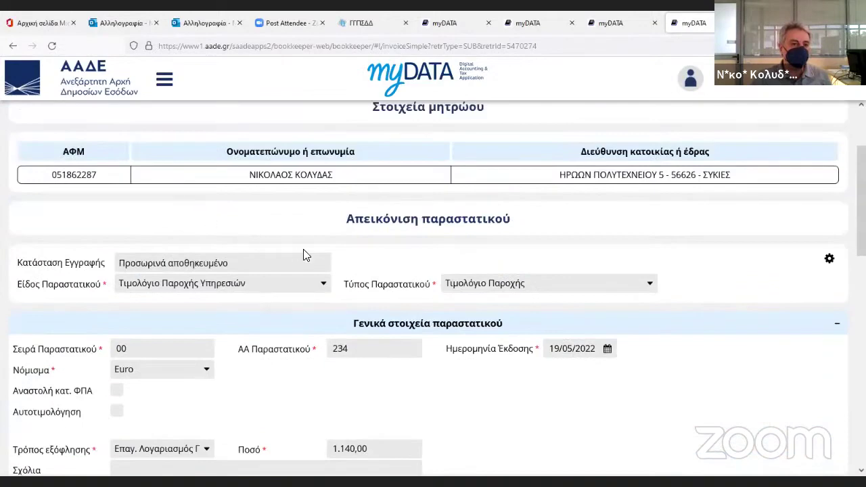
{"action": "scroll", "coordinate": [429, 328], "scroll_direction": "down", "scroll_amount": 10}
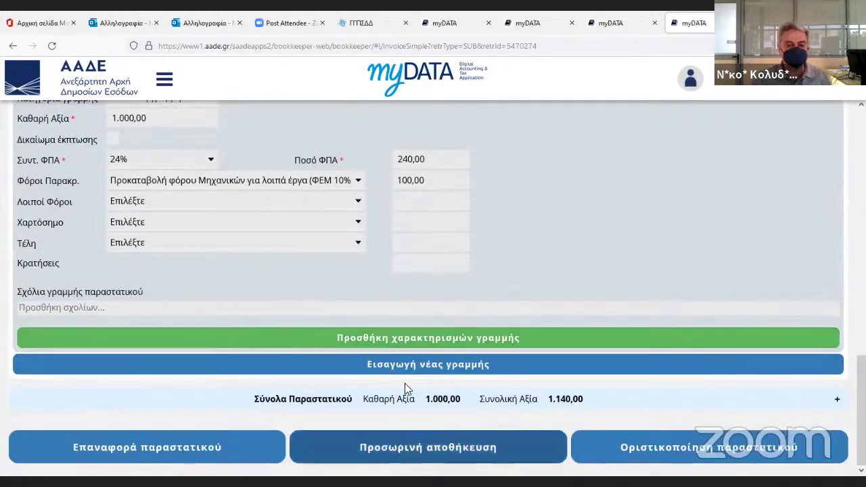
{"action": "left_click", "coordinate": [428, 447]}
{"action": "left_click", "coordinate": [367, 316]}
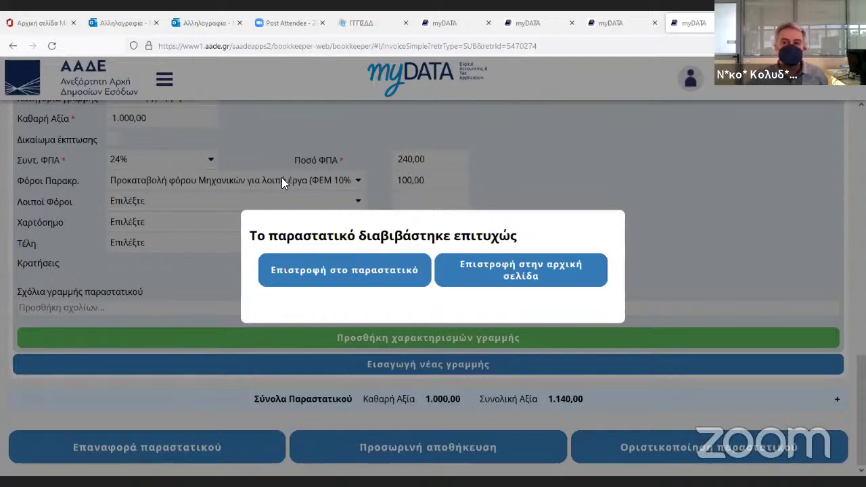
Return home and open the invoice search page.
{"action": "left_click", "coordinate": [541, 254]}
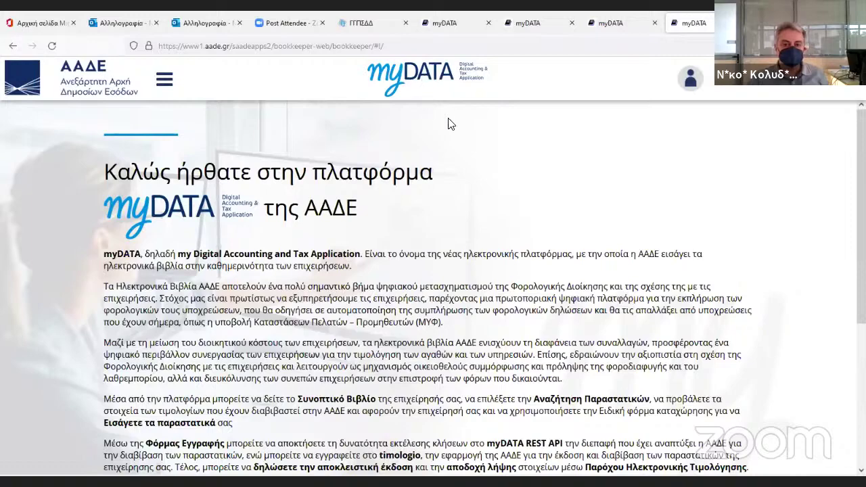
{"action": "scroll", "coordinate": [609, 270], "scroll_direction": "down", "scroll_amount": 5}
{"action": "left_click", "coordinate": [661, 337]}
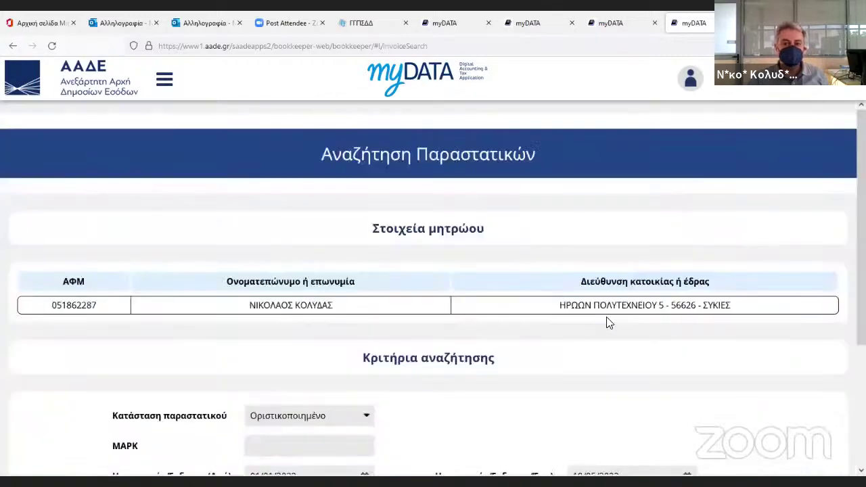
{"action": "scroll", "coordinate": [607, 323], "scroll_direction": "down", "scroll_amount": 2}
{"action": "scroll", "coordinate": [632, 322], "scroll_direction": "up", "scroll_amount": 1}
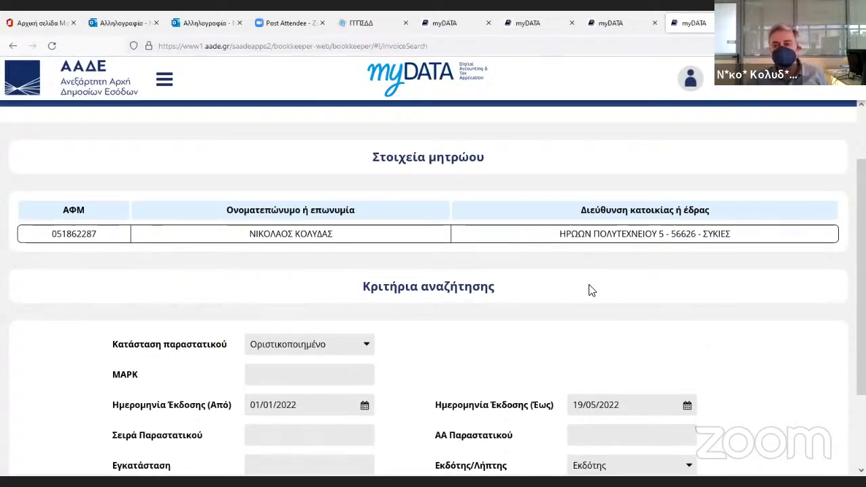
{"action": "scroll", "coordinate": [589, 290], "scroll_direction": "down", "scroll_amount": 3}
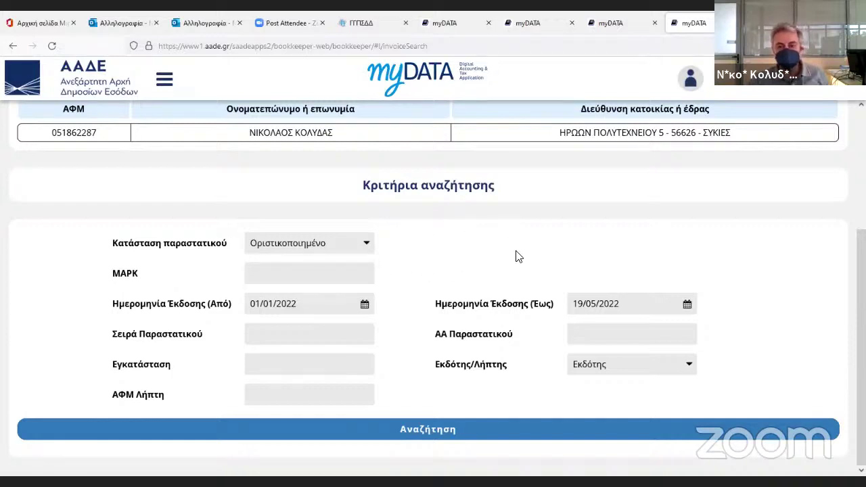
Search as recipient (Λήπτης) for 01/01/2022–19/05/2022 and dismiss the no-documents notice.
{"action": "left_click", "coordinate": [595, 364]}
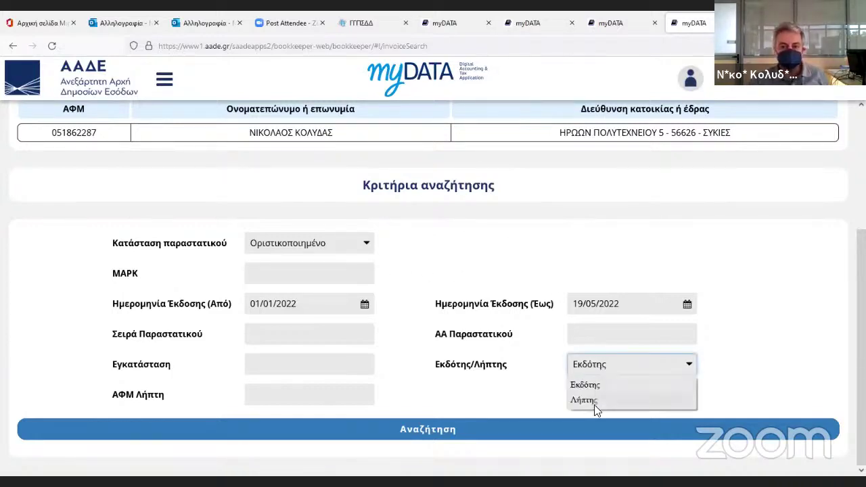
{"action": "left_click", "coordinate": [594, 403]}
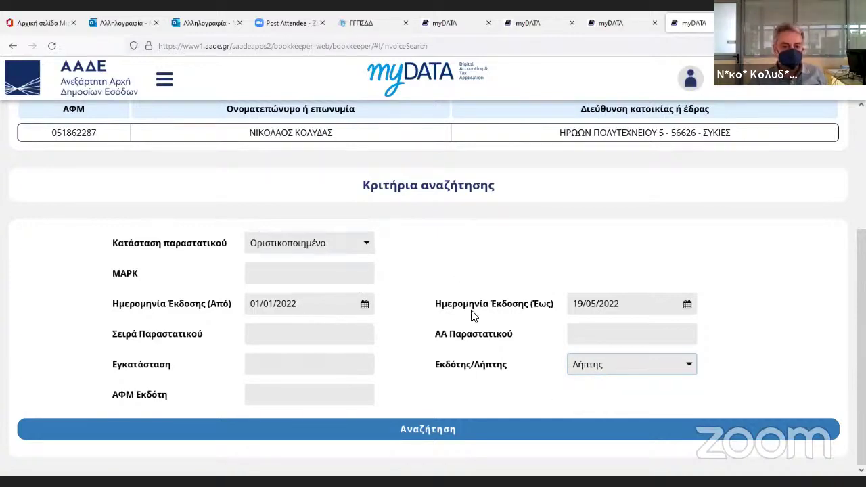
{"action": "left_click", "coordinate": [448, 421]}
{"action": "left_click", "coordinate": [406, 299]}
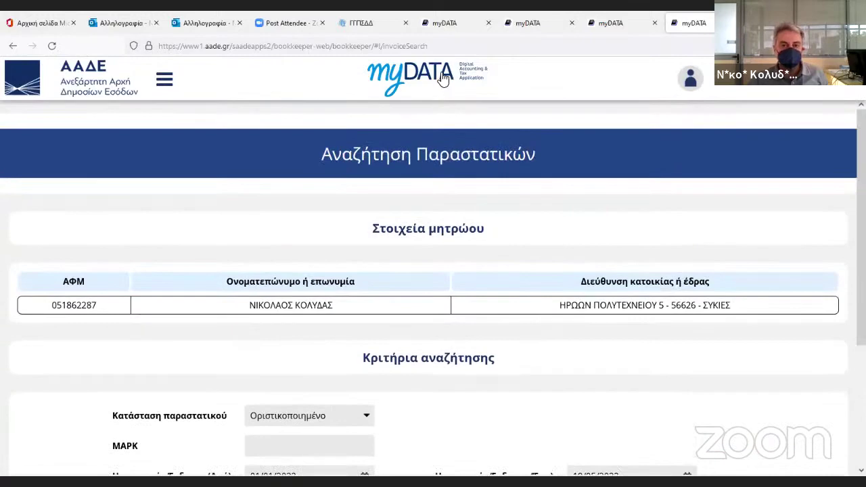
Open the special entry form and set the kind to exempt domestic/foreign entities.
{"action": "left_click", "coordinate": [443, 76]}
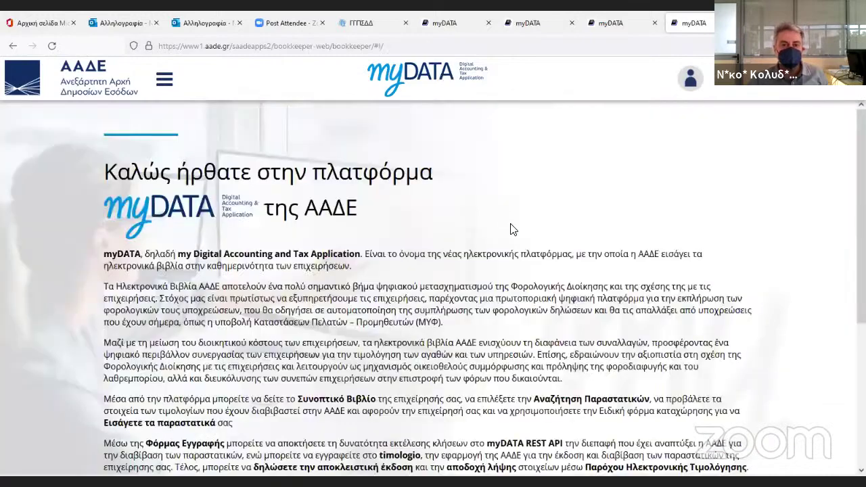
{"action": "scroll", "coordinate": [512, 230], "scroll_direction": "down", "scroll_amount": 5}
{"action": "left_click", "coordinate": [401, 342]}
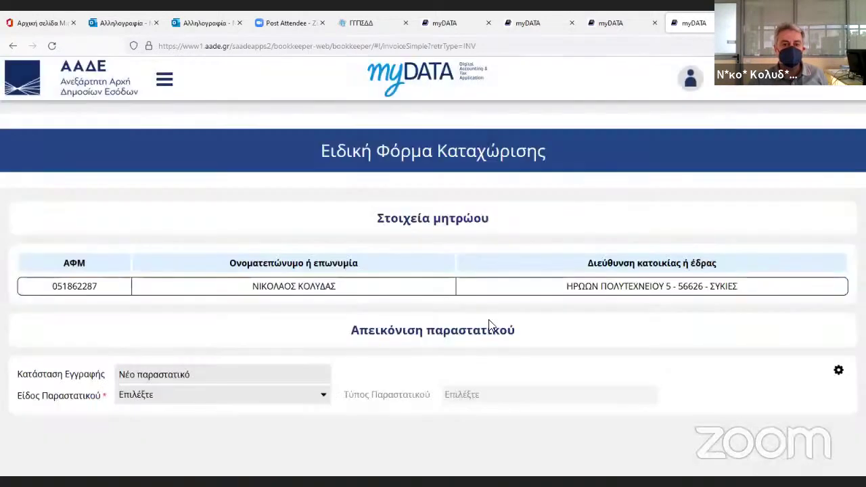
{"action": "left_click", "coordinate": [228, 398]}
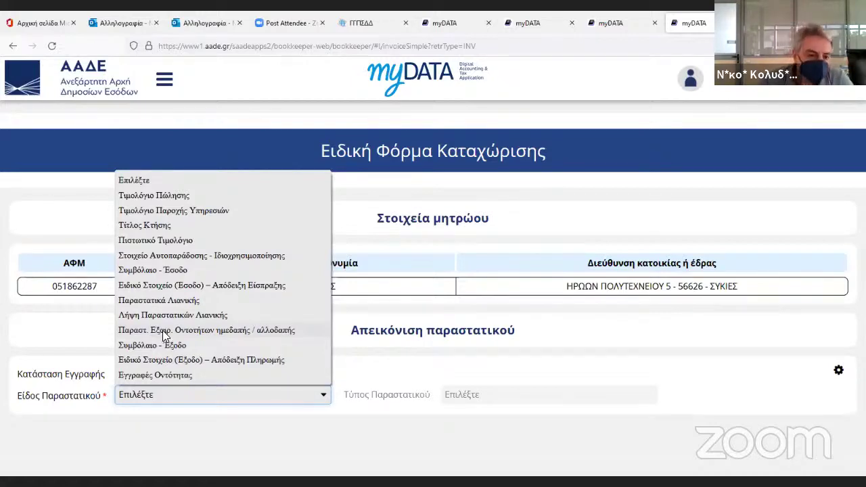
{"action": "left_click", "coordinate": [165, 331]}
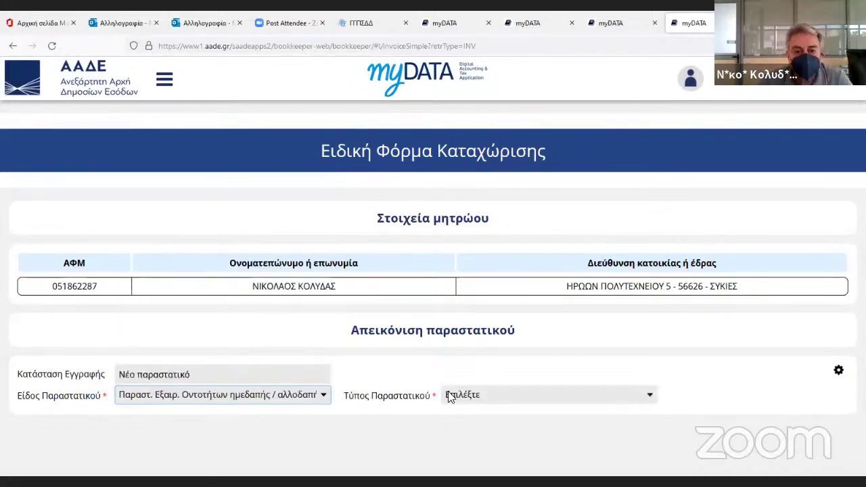
Re-open the kind and type lists, keeping the exempt-entities document kind.
{"action": "left_click", "coordinate": [500, 400]}
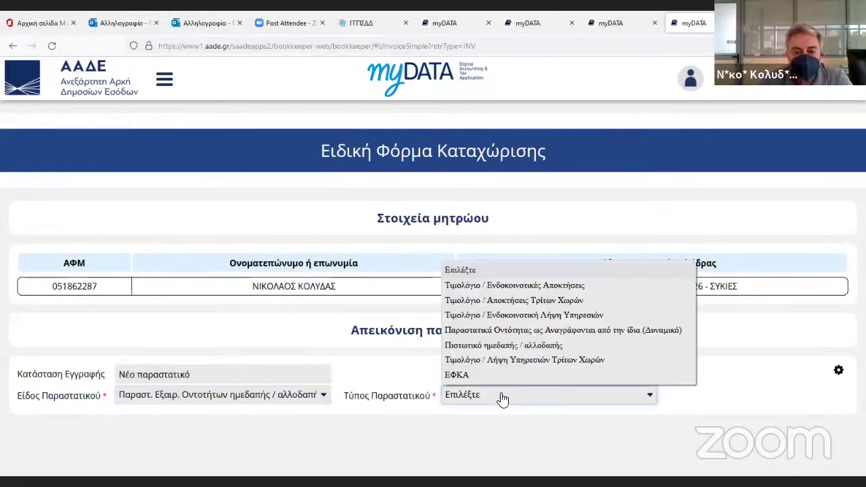
{"action": "left_click", "coordinate": [223, 396]}
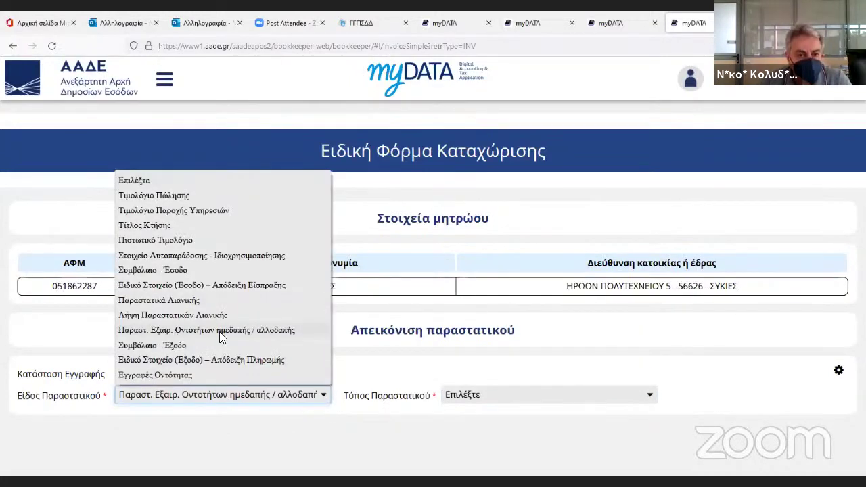
{"action": "left_click", "coordinate": [175, 334]}
{"action": "left_click", "coordinate": [459, 398]}
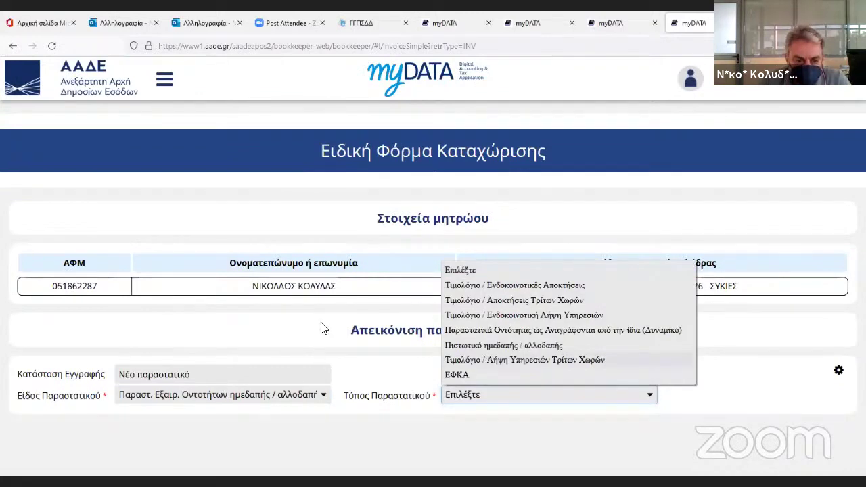
{"action": "left_click", "coordinate": [318, 371]}
{"action": "left_click", "coordinate": [311, 394]}
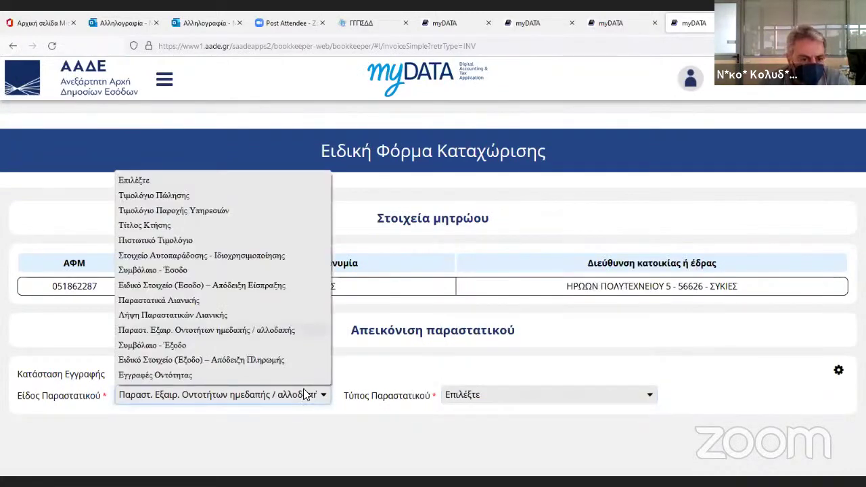
{"action": "left_click", "coordinate": [269, 331]}
{"action": "left_click", "coordinate": [492, 393]}
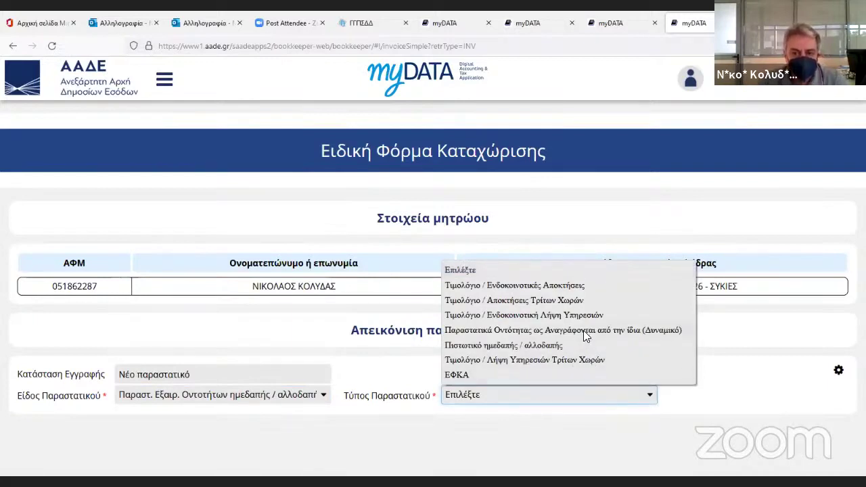
Pick the self-recorded type, then switch the kind to Λήψη Παραστατικών Λιανικής.
{"action": "scroll", "coordinate": [593, 336], "scroll_direction": "down", "scroll_amount": 6}
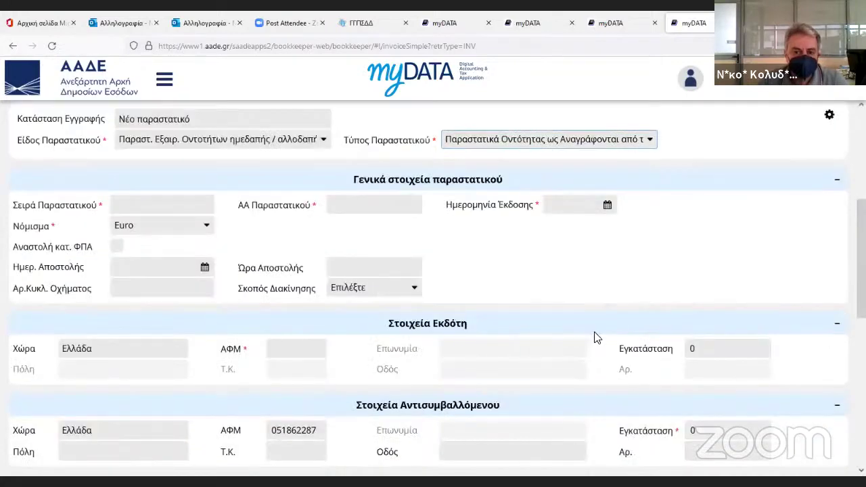
{"action": "scroll", "coordinate": [611, 354], "scroll_direction": "up", "scroll_amount": 3}
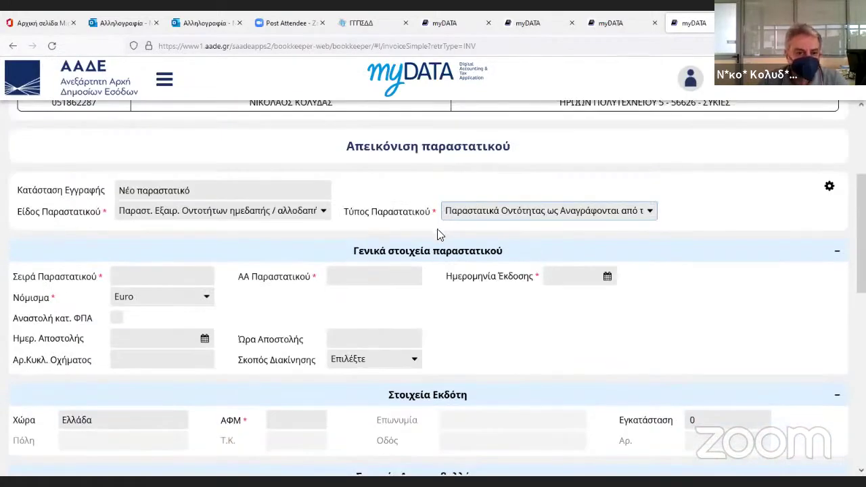
{"action": "left_click", "coordinate": [499, 212]}
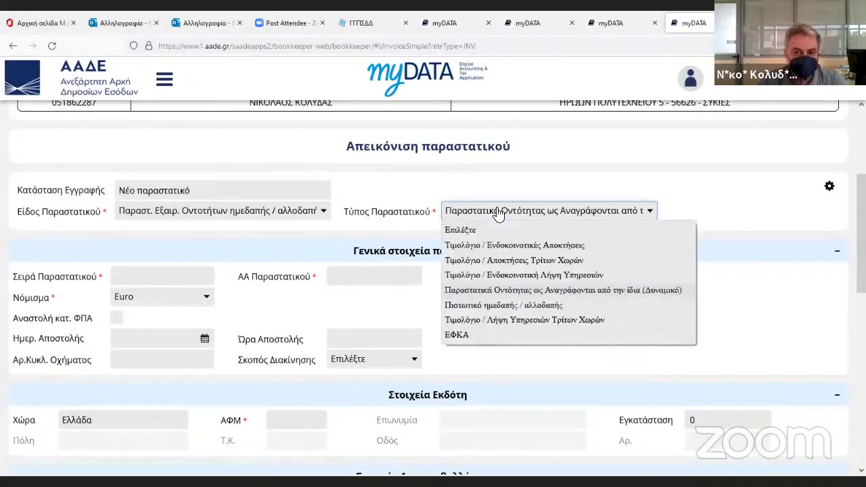
{"action": "left_click", "coordinate": [523, 291]}
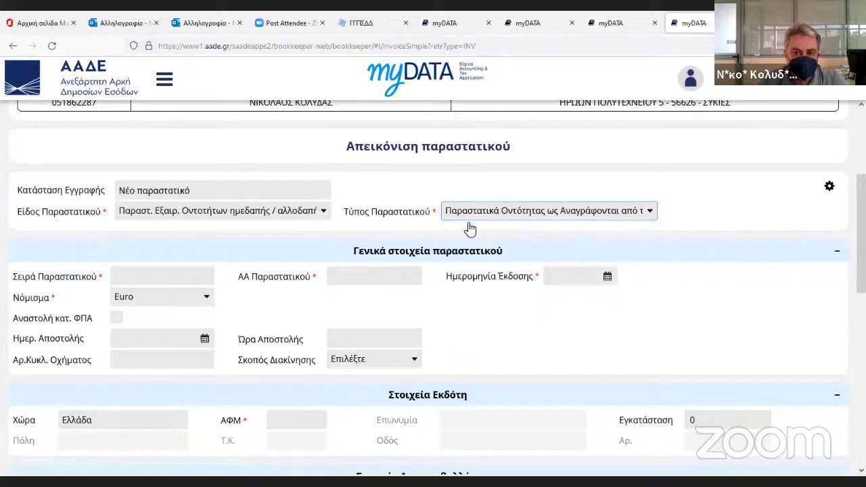
{"action": "left_click", "coordinate": [483, 215]}
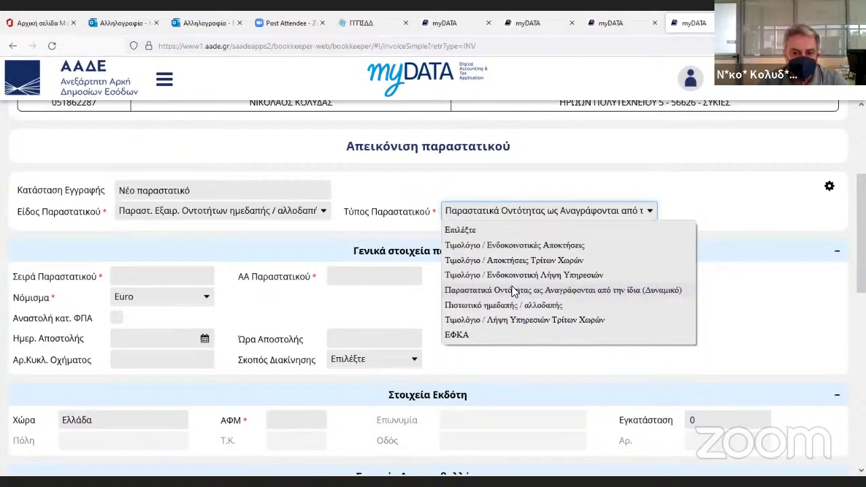
{"action": "left_click", "coordinate": [267, 217]}
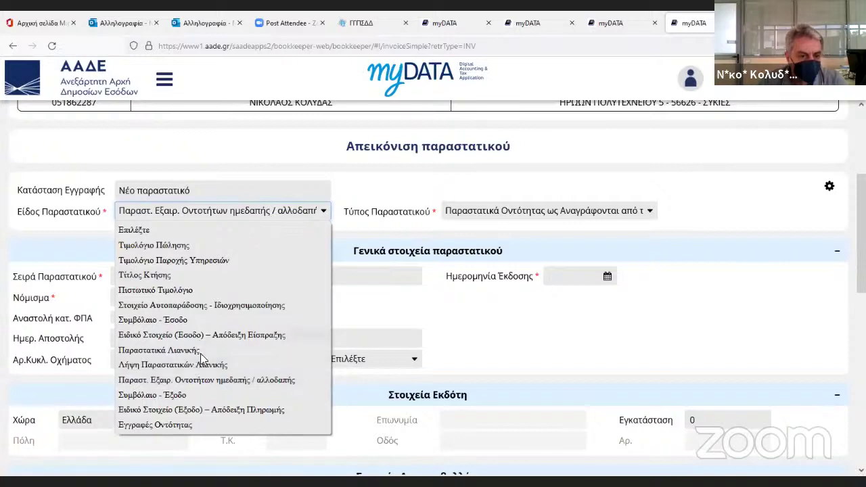
{"action": "left_click", "coordinate": [199, 366]}
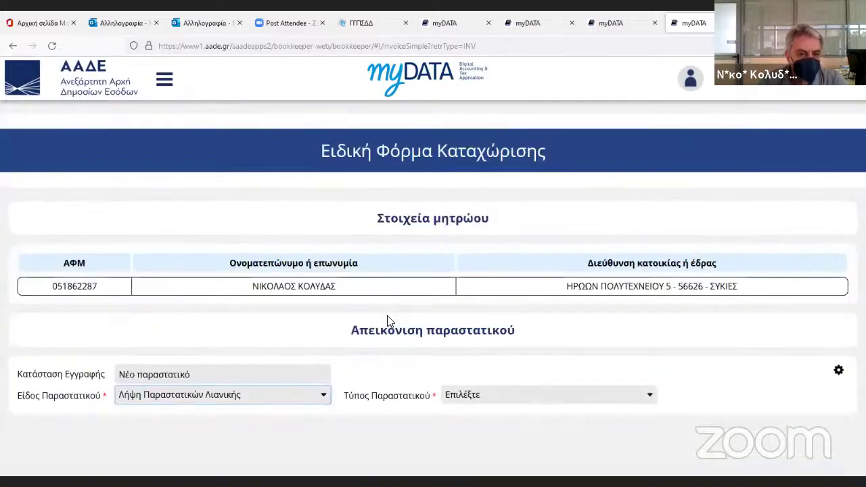
Check retail-receipt types, then choose exempt-entities kind with the self-recorded (Δυναμικό) type.
{"action": "left_click", "coordinate": [502, 394]}
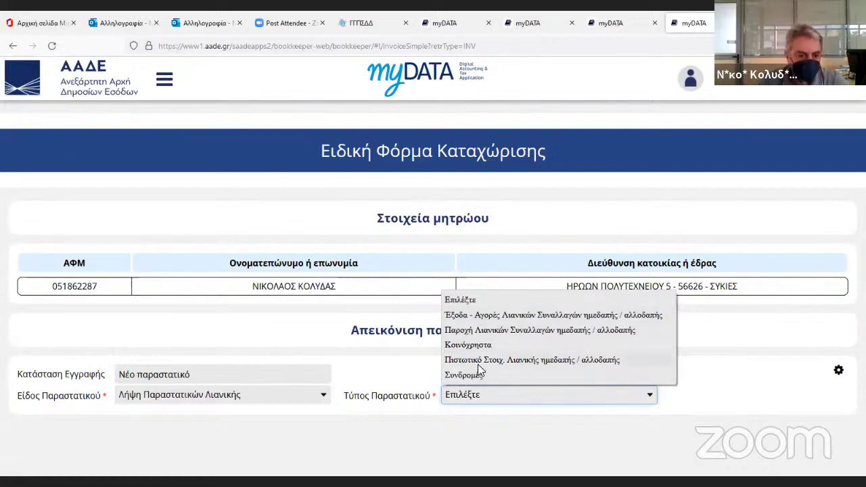
{"action": "left_click", "coordinate": [293, 398]}
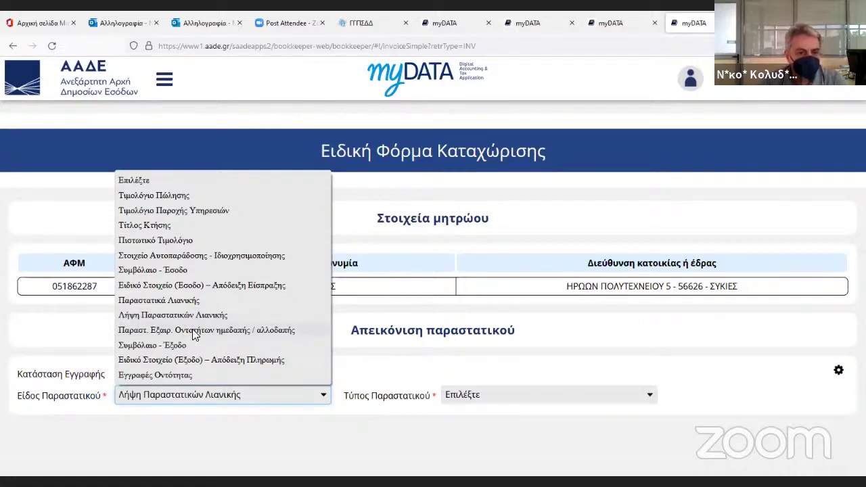
{"action": "left_click", "coordinate": [195, 331]}
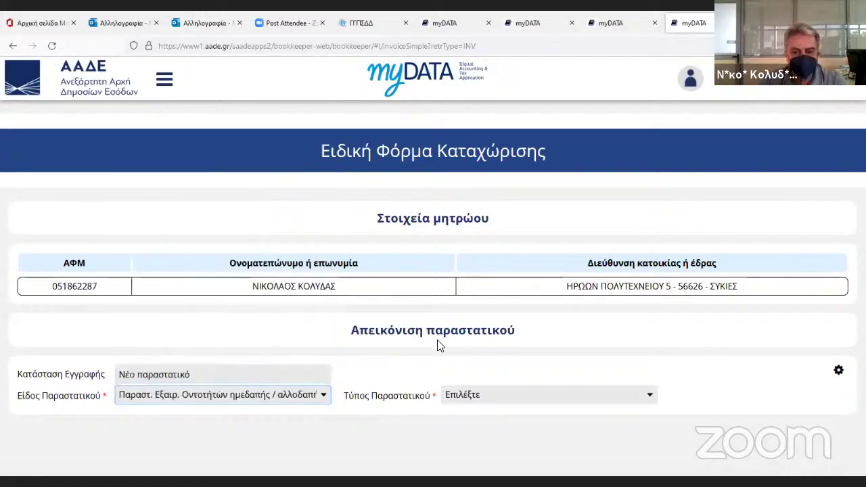
{"action": "left_click", "coordinate": [494, 397]}
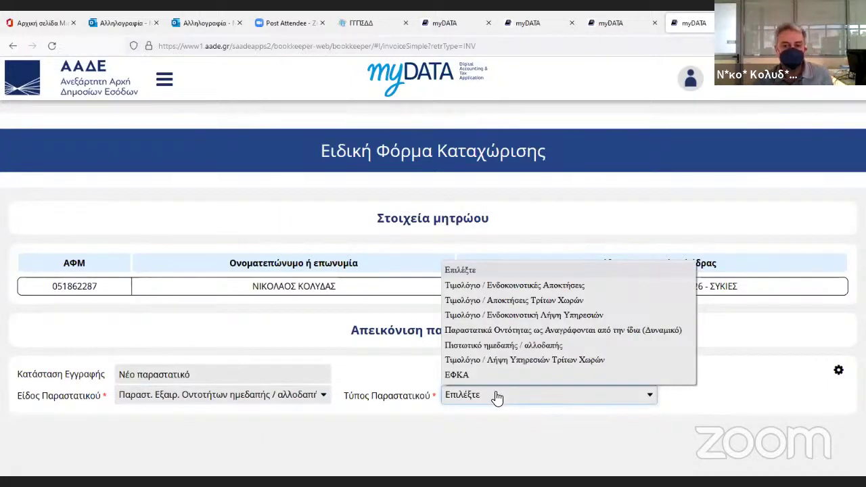
{"action": "left_click", "coordinate": [494, 330]}
{"action": "scroll", "coordinate": [530, 350], "scroll_direction": "down", "scroll_amount": 6}
{"action": "scroll", "coordinate": [526, 348], "scroll_direction": "up", "scroll_amount": 3}
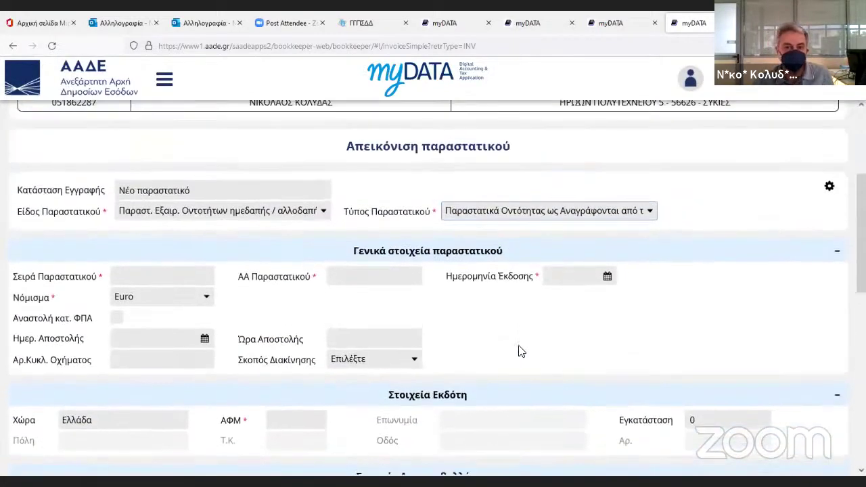
Work through the series, number and issuer tax number fields, setting issue date 04/05/2022.
{"action": "left_click", "coordinate": [169, 282]}
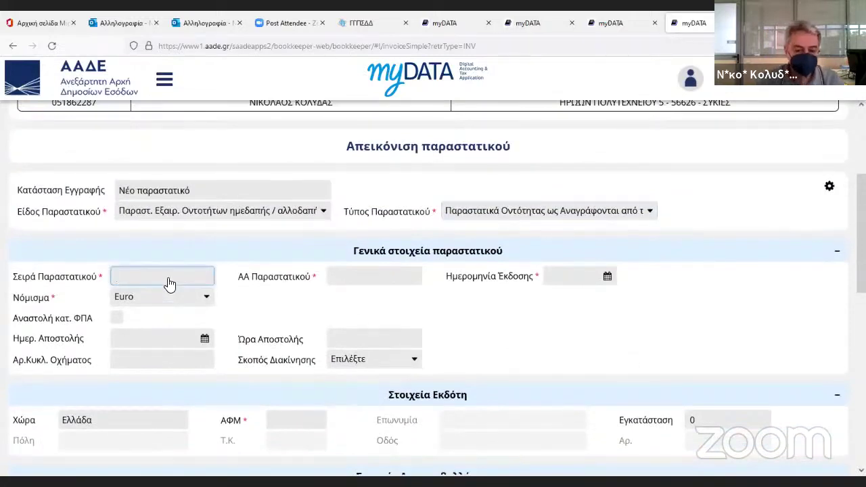
{"action": "key", "text": "Tab"}
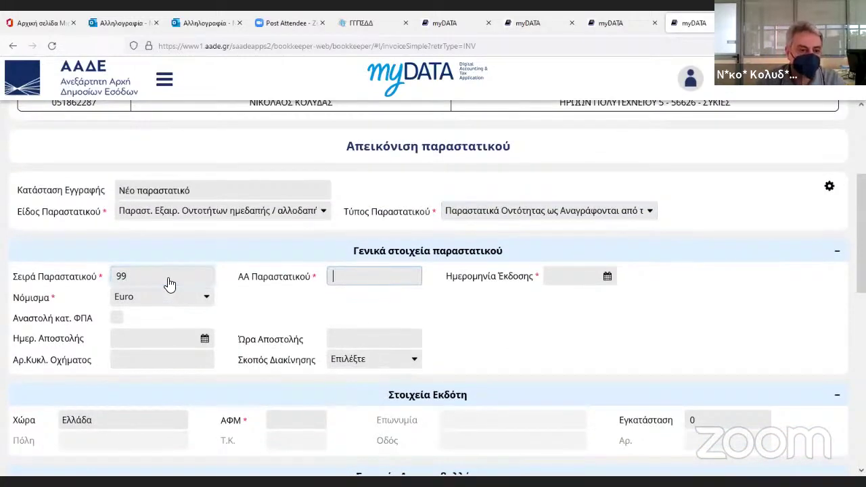
{"action": "left_click", "coordinate": [170, 283]}
{"action": "key", "text": "Tab"}
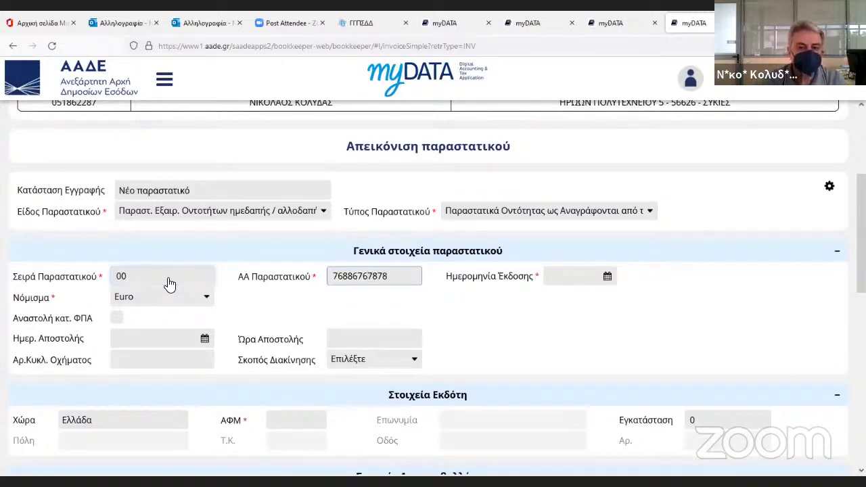
{"action": "key", "text": "Tab"}
{"action": "left_click", "coordinate": [607, 277]}
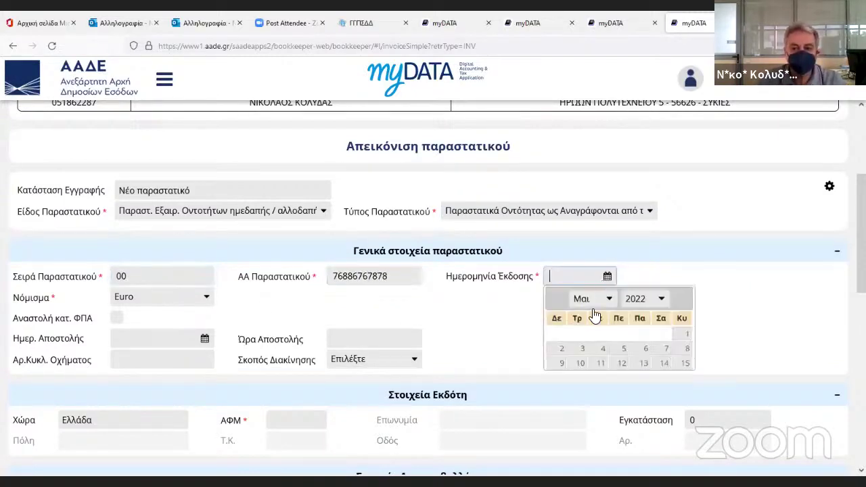
{"action": "left_click", "coordinate": [602, 350]}
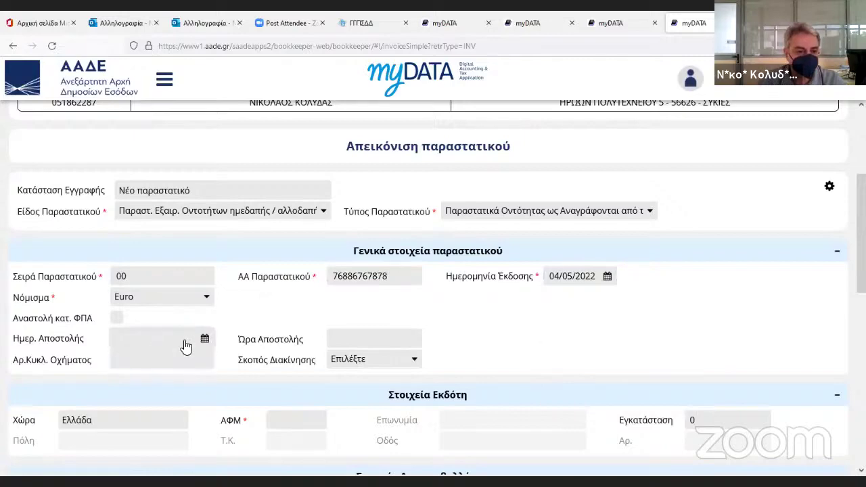
{"action": "scroll", "coordinate": [265, 354], "scroll_direction": "down", "scroll_amount": 3}
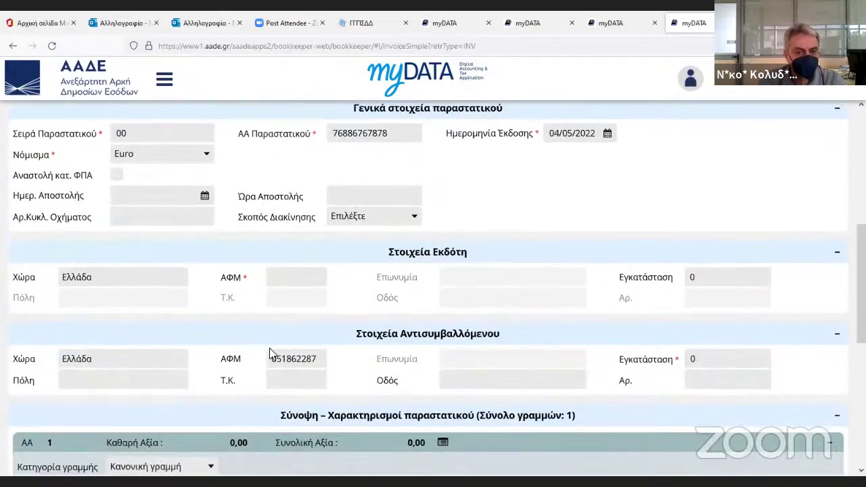
{"action": "left_click", "coordinate": [288, 278]}
{"action": "scroll", "coordinate": [504, 321], "scroll_direction": "up", "scroll_amount": 1}
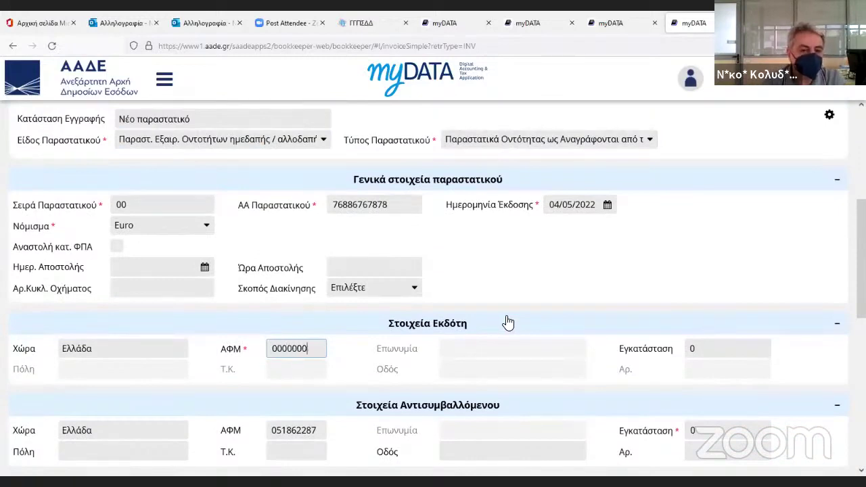
{"action": "key", "text": "Tab"}
{"action": "scroll", "coordinate": [507, 321], "scroll_direction": "down", "scroll_amount": 2}
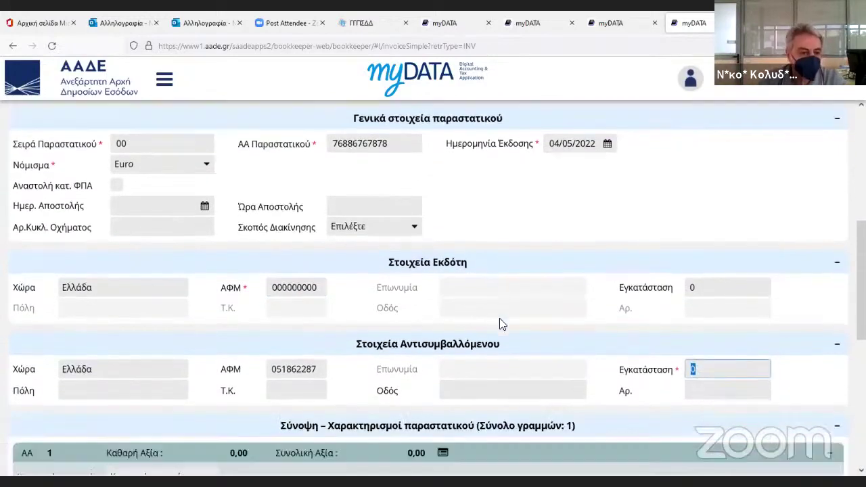
{"action": "scroll", "coordinate": [365, 355], "scroll_direction": "down", "scroll_amount": 1}
{"action": "scroll", "coordinate": [598, 261], "scroll_direction": "up", "scroll_amount": 1}
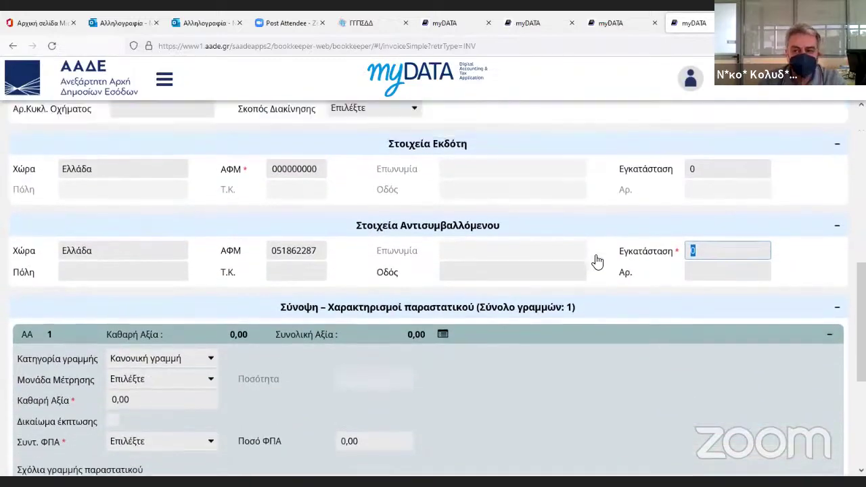
{"action": "scroll", "coordinate": [624, 300], "scroll_direction": "down", "scroll_amount": 3}
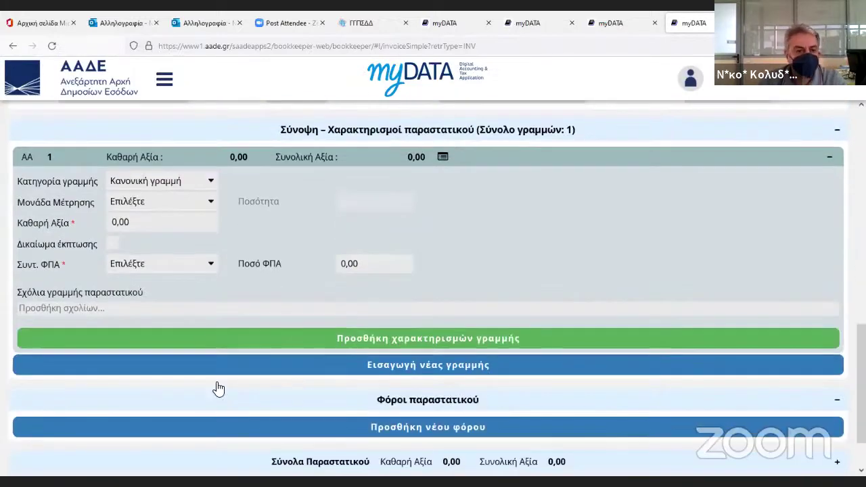
Give line 1 a net value of 100 with deductible 24% VAT and comment ΤΗΛΕΦΩΝΑ.
{"action": "left_click", "coordinate": [159, 228]}
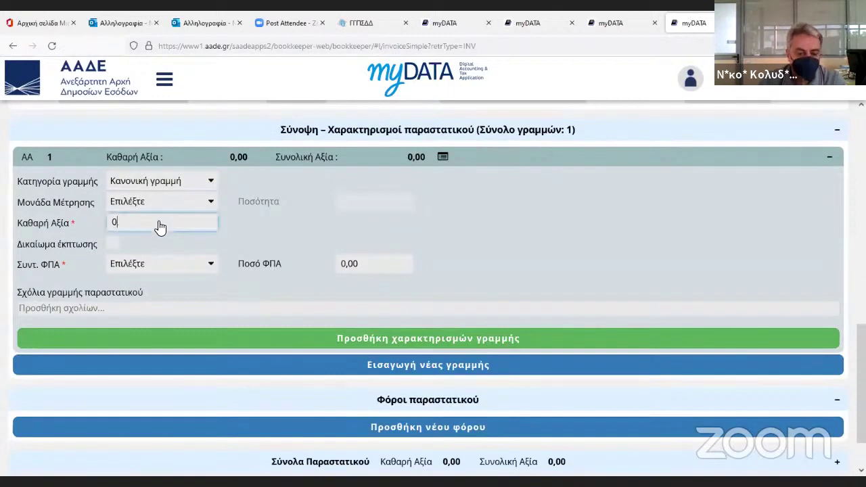
{"action": "type", "text": "100,00"}
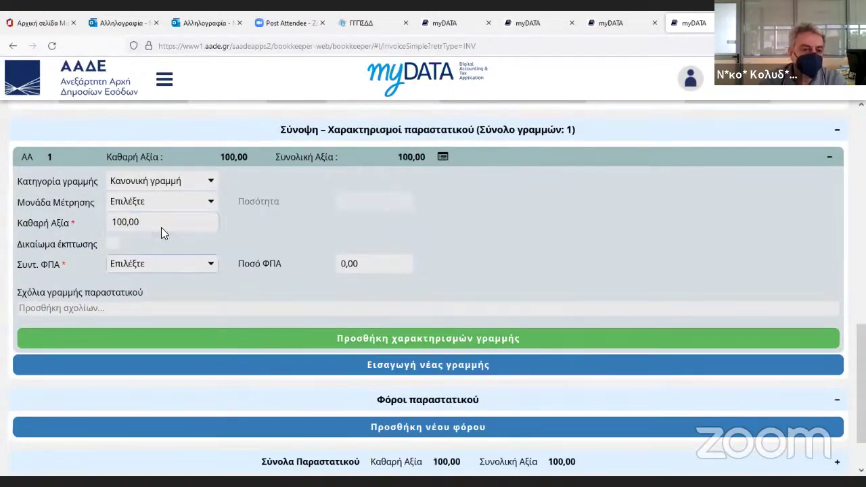
{"action": "key", "text": "BackSpace"}
{"action": "key", "text": "BackSpace"}
{"action": "key", "text": "BackSpace"}
{"action": "key", "text": "BackSpace"}
{"action": "key", "text": "BackSpace"}
{"action": "key", "text": "BackSpace"}
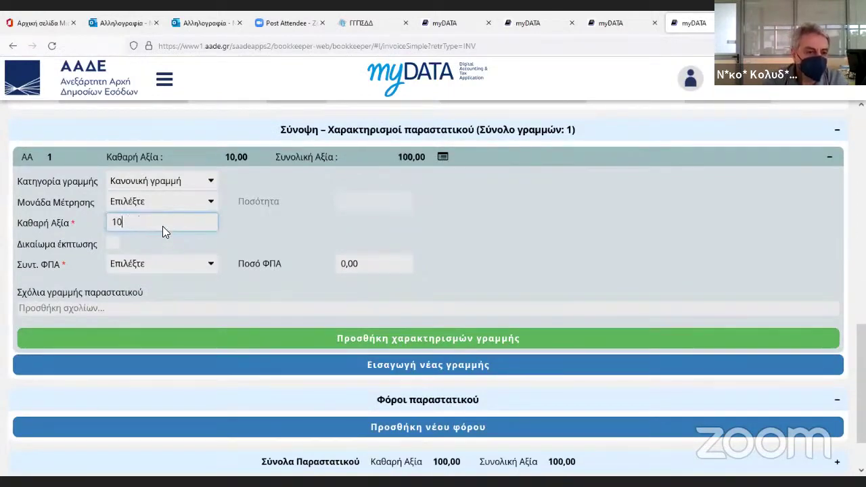
{"action": "type", "text": "100"}
{"action": "key", "text": "Tab"}
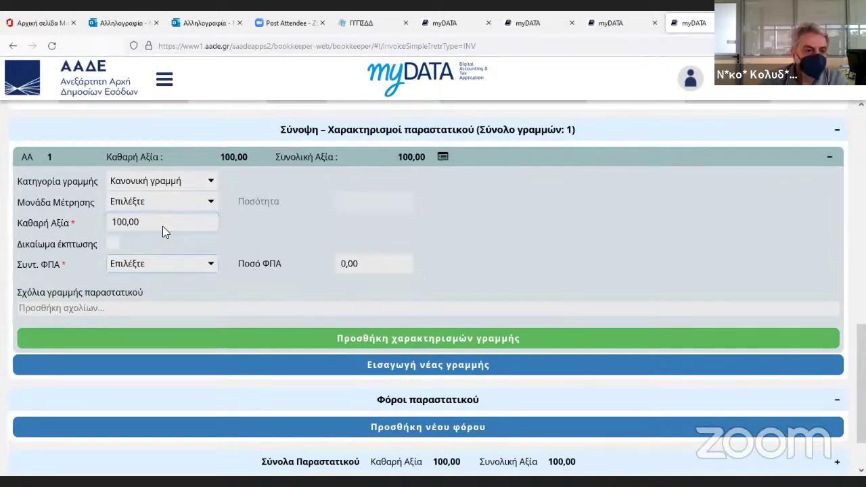
{"action": "left_click", "coordinate": [113, 245]}
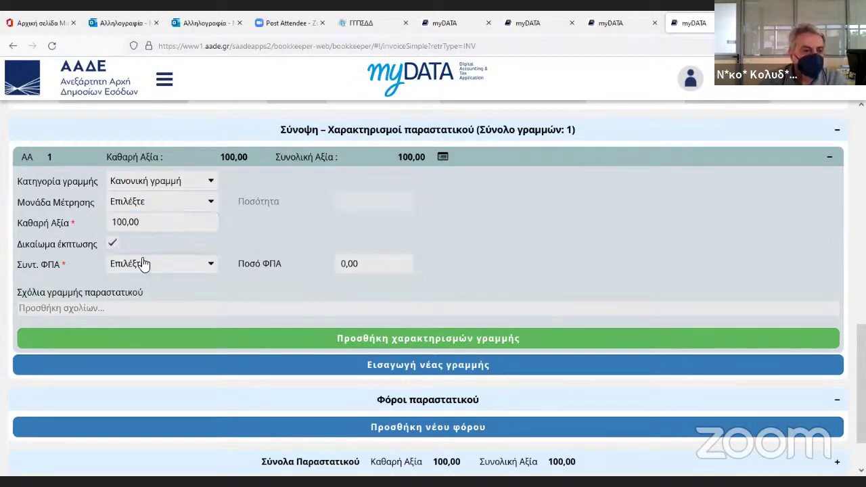
{"action": "left_click", "coordinate": [166, 271]}
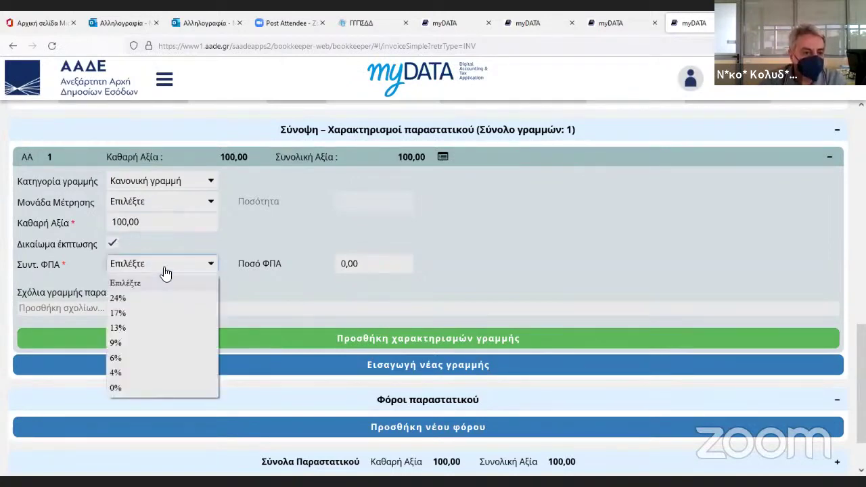
{"action": "left_click", "coordinate": [138, 297]}
{"action": "left_click", "coordinate": [82, 308]}
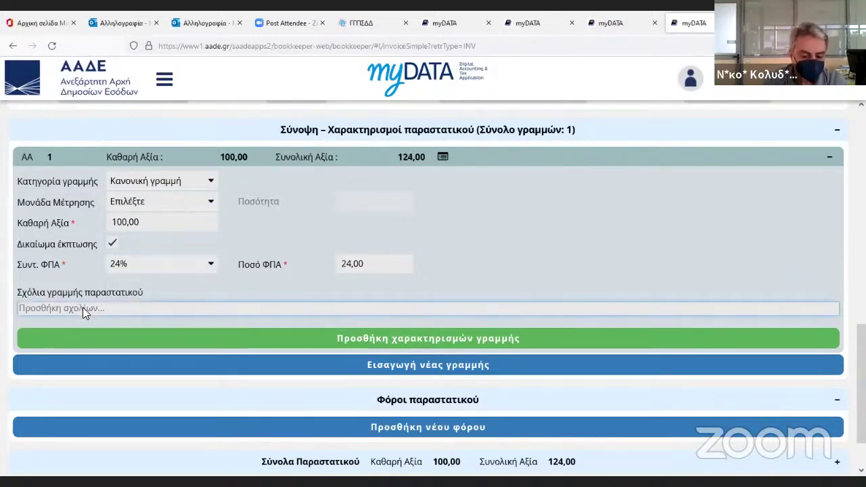
{"action": "type", "text": "ΤΗΛΕΦΩΝΑ"}
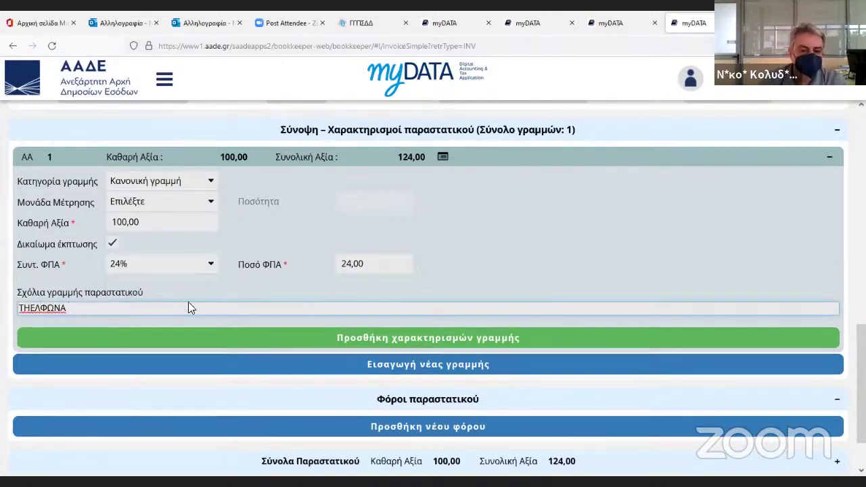
Set the movement purpose (Σκοπός Διακίνησης) to Πώληση.
{"action": "scroll", "coordinate": [453, 312], "scroll_direction": "up", "scroll_amount": 1}
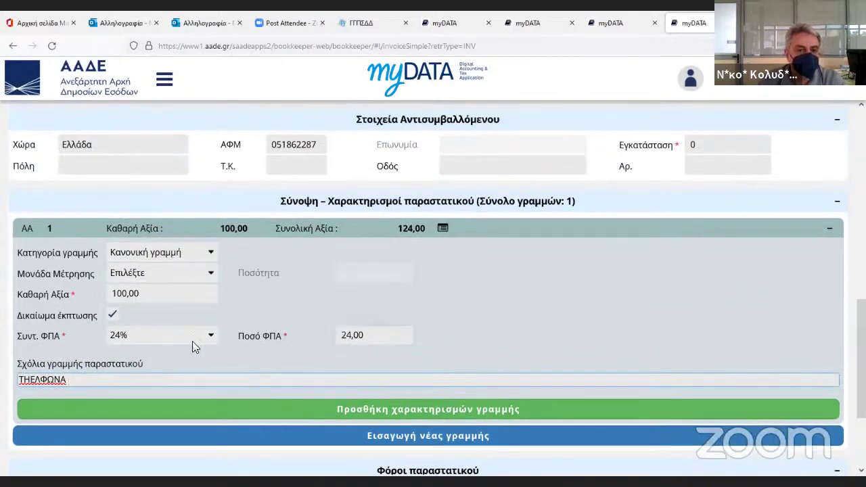
{"action": "scroll", "coordinate": [332, 298], "scroll_direction": "up", "scroll_amount": 3}
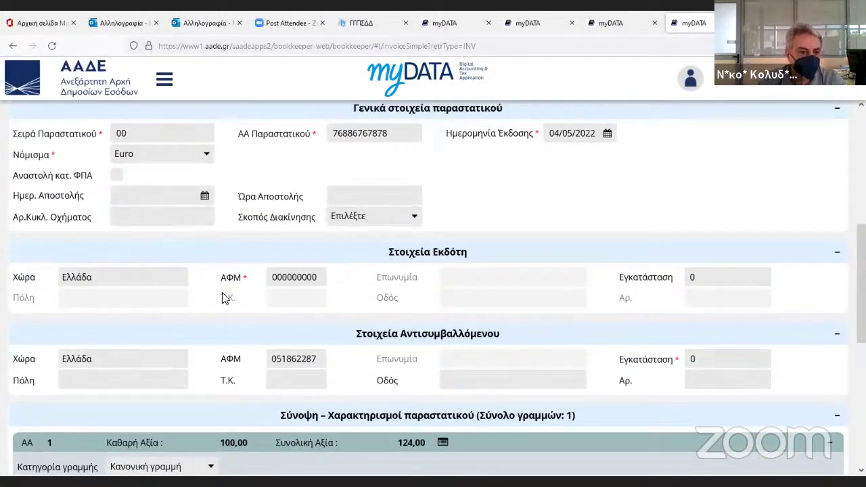
{"action": "left_click", "coordinate": [391, 222]}
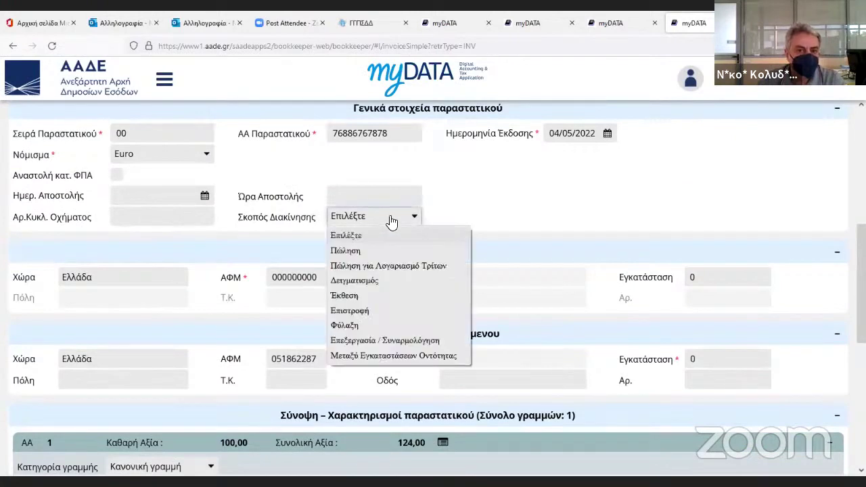
{"action": "left_click", "coordinate": [368, 253]}
{"action": "scroll", "coordinate": [379, 271], "scroll_direction": "up", "scroll_amount": 1}
{"action": "left_click", "coordinate": [386, 290]}
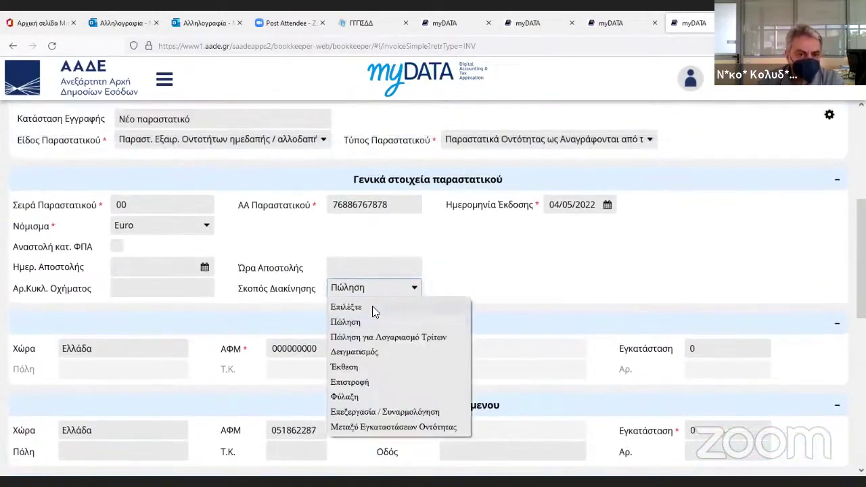
{"action": "left_click", "coordinate": [373, 308]}
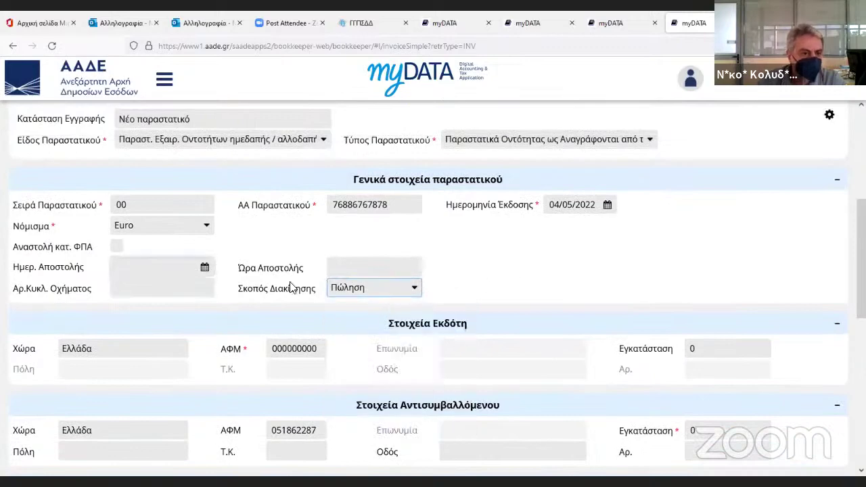
{"action": "scroll", "coordinate": [537, 340], "scroll_direction": "down", "scroll_amount": 3}
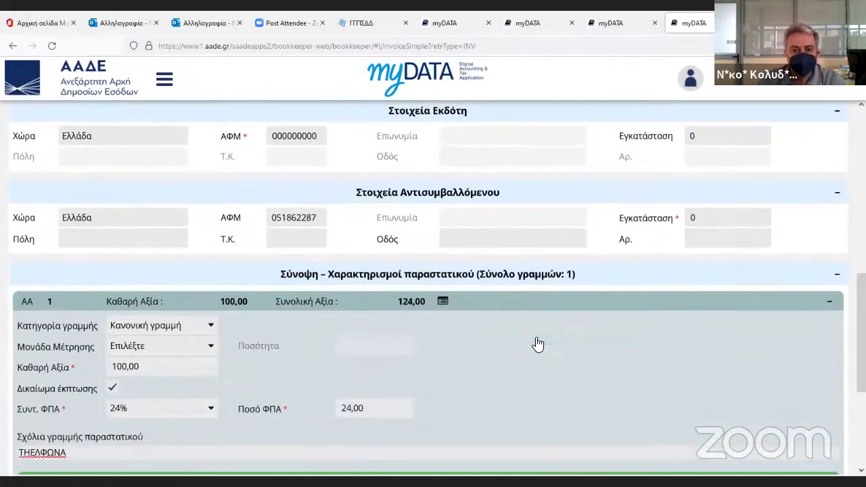
{"action": "scroll", "coordinate": [538, 344], "scroll_direction": "down", "scroll_amount": 2}
Characterise the line's 100,00 as category 2.4, Τηλεπικοινωνίες (Ε3_585_013).
{"action": "left_click", "coordinate": [397, 340]}
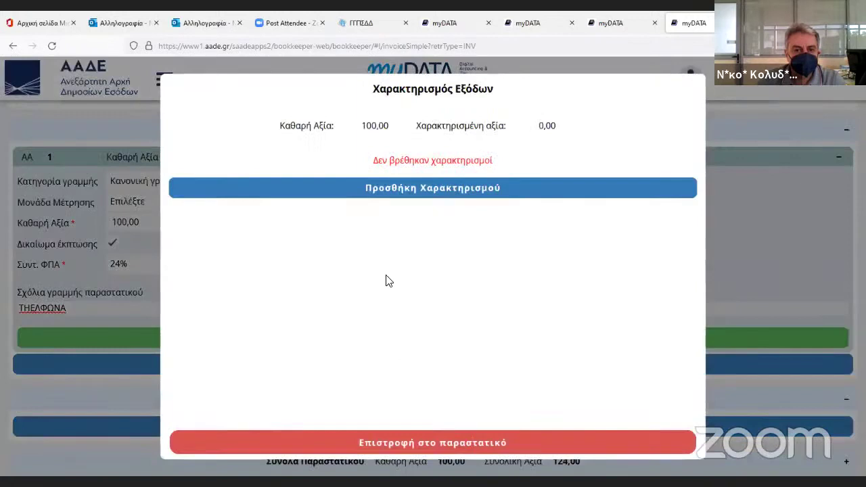
{"action": "left_click", "coordinate": [400, 190]}
{"action": "left_click", "coordinate": [291, 184]}
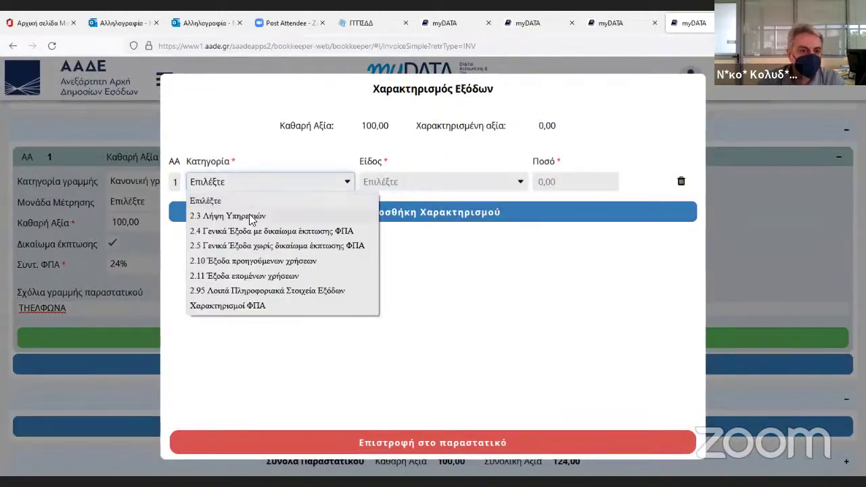
{"action": "left_click", "coordinate": [252, 231]}
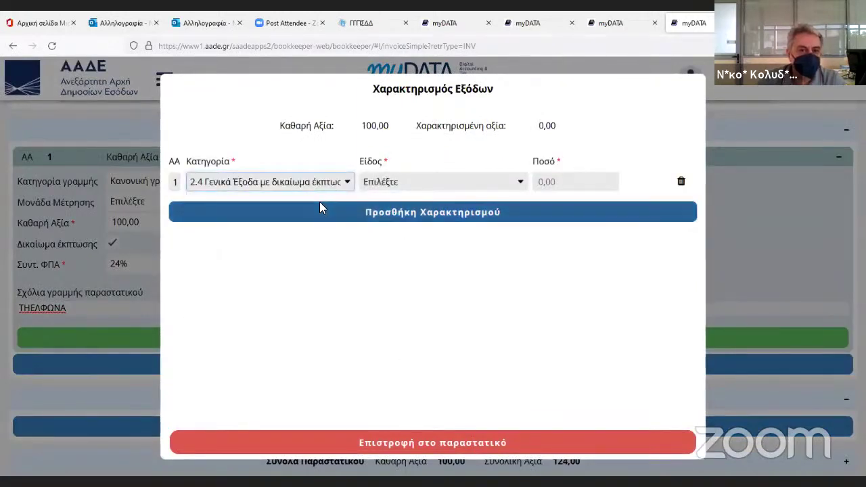
{"action": "left_click", "coordinate": [404, 183]}
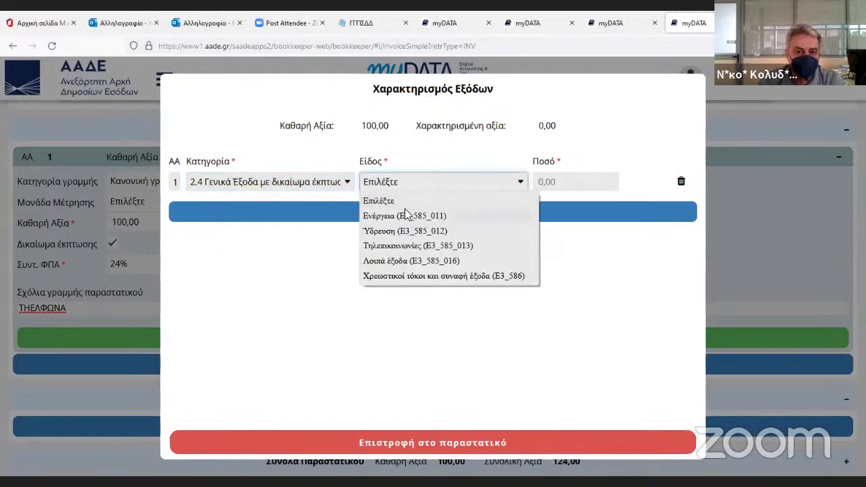
{"action": "left_click", "coordinate": [414, 246]}
{"action": "left_click", "coordinate": [566, 183]}
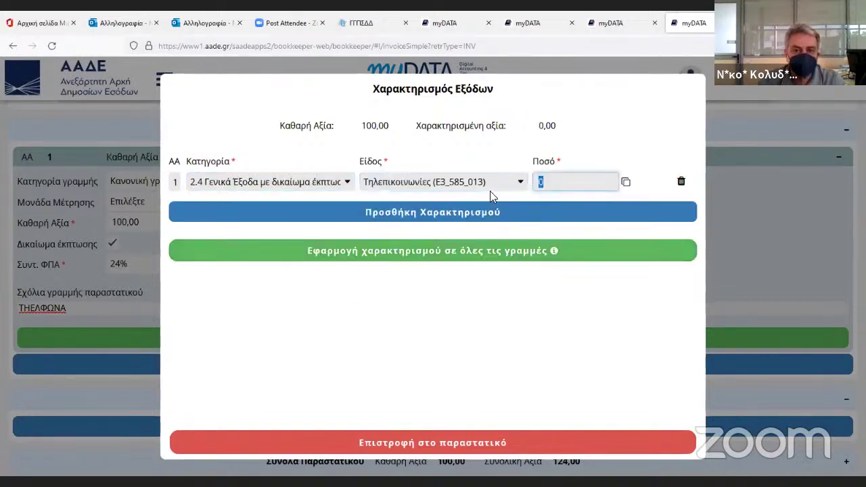
{"action": "left_click", "coordinate": [627, 183]}
{"action": "left_click", "coordinate": [629, 187]}
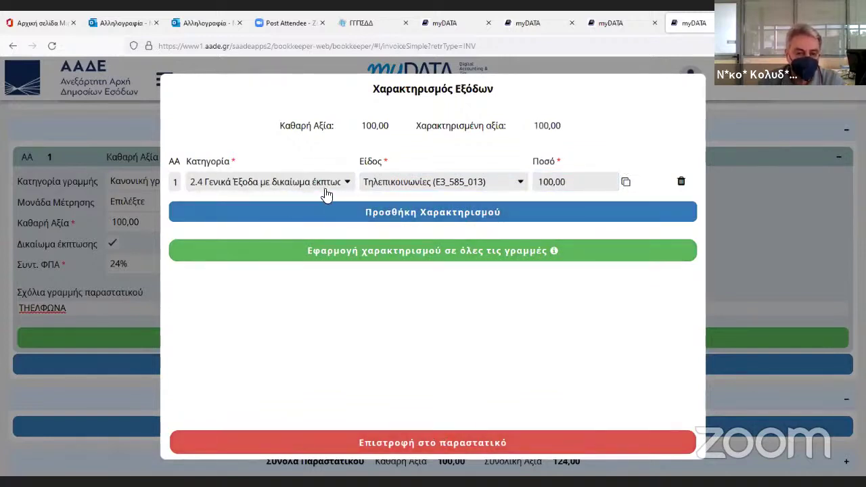
Add a VAT characterisation row VAT_361 for 100,00 and return to the invoice.
{"action": "left_click", "coordinate": [364, 207]}
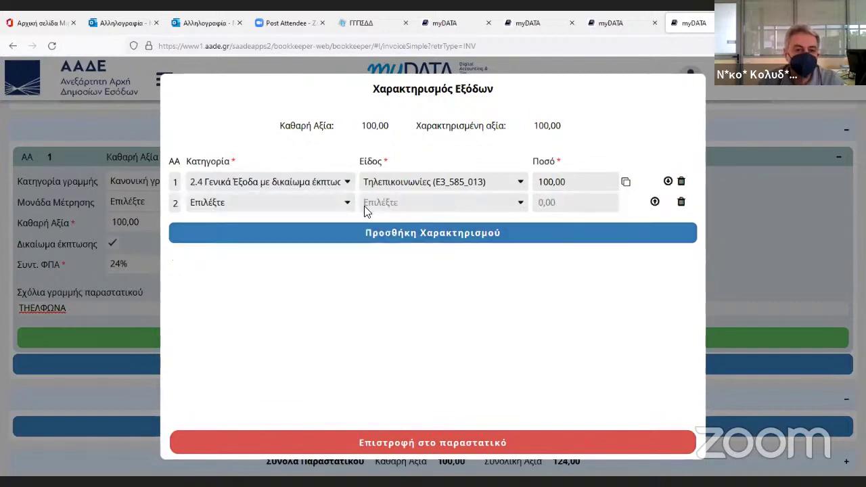
{"action": "left_click", "coordinate": [343, 204]}
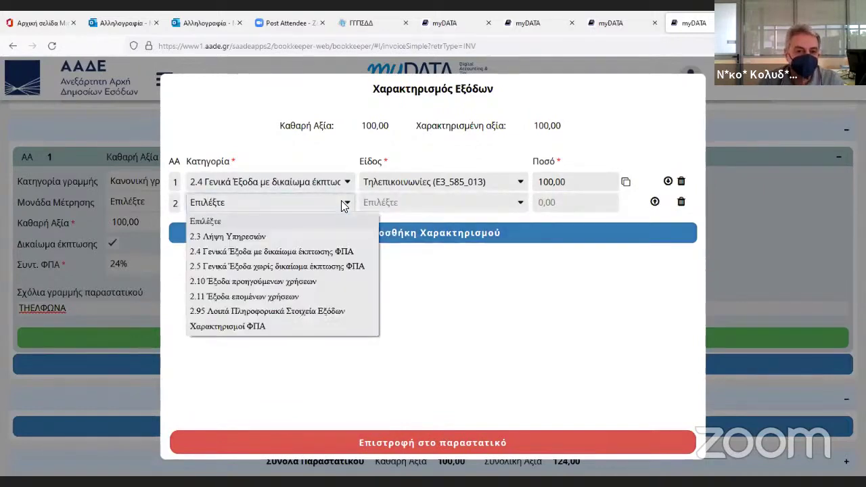
{"action": "left_click", "coordinate": [236, 328]}
{"action": "left_click", "coordinate": [453, 206]}
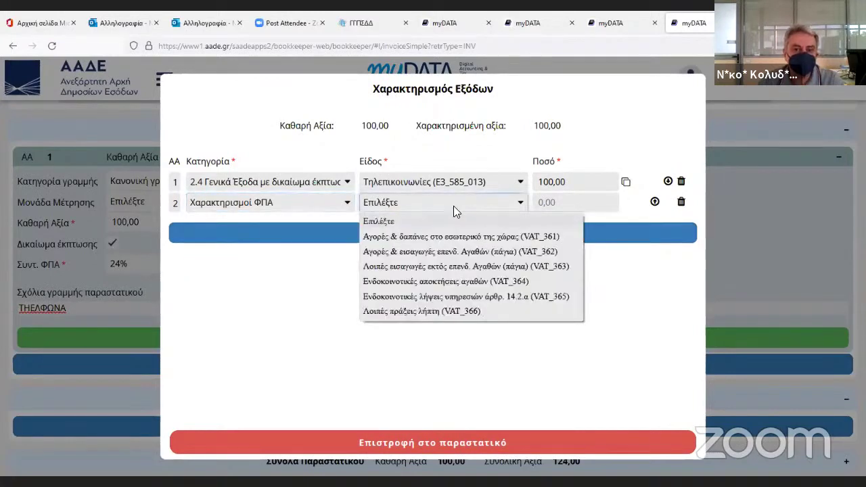
{"action": "left_click", "coordinate": [433, 238]}
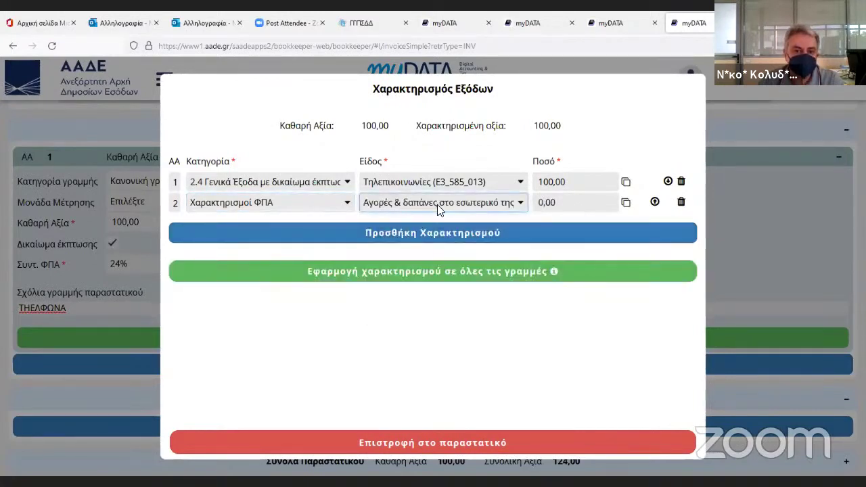
{"action": "left_click", "coordinate": [624, 203]}
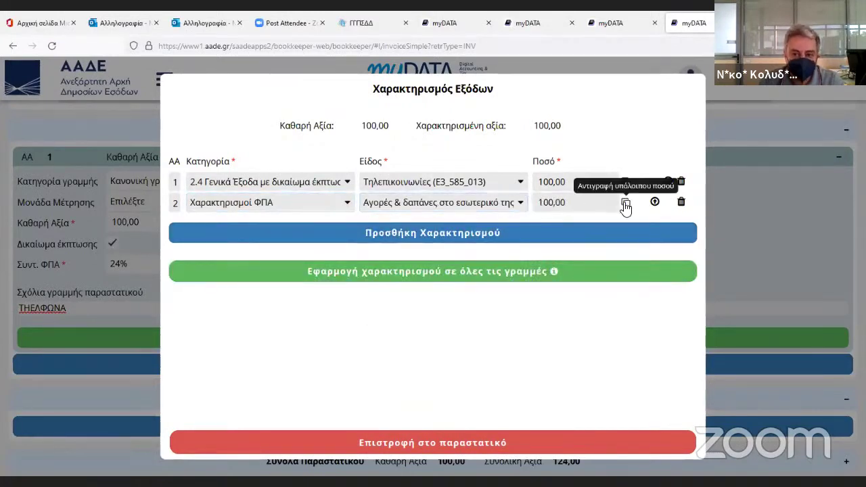
{"action": "left_click", "coordinate": [400, 442]}
Save and transmit the ΤΗΛΕΦΩΝΑ invoice, then close the success message to return home.
{"action": "scroll", "coordinate": [488, 376], "scroll_direction": "down", "scroll_amount": 2}
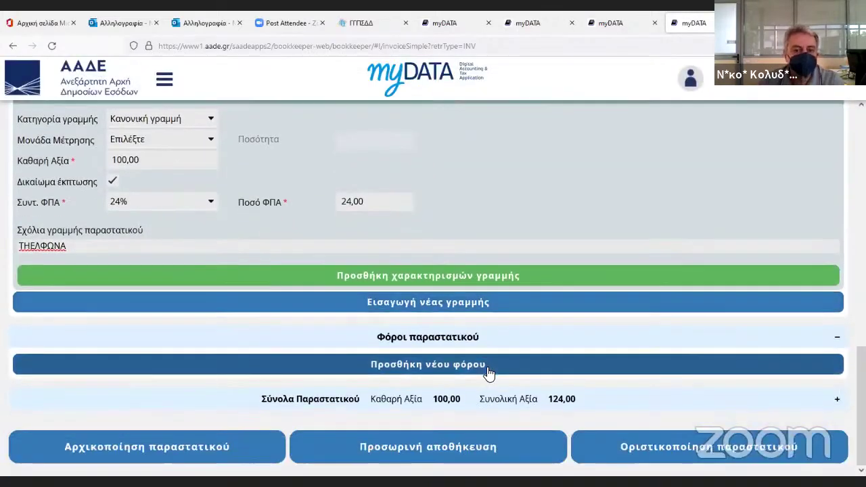
{"action": "left_click", "coordinate": [402, 446]}
{"action": "left_click", "coordinate": [376, 324]}
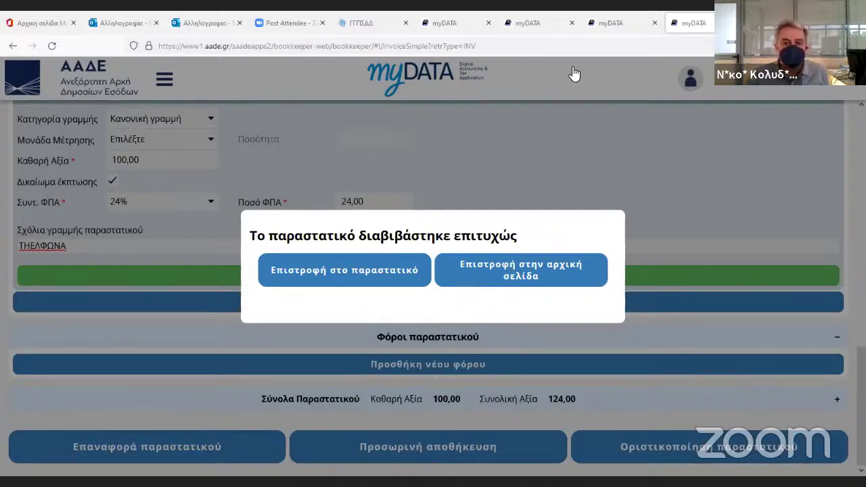
{"action": "left_click", "coordinate": [501, 205]}
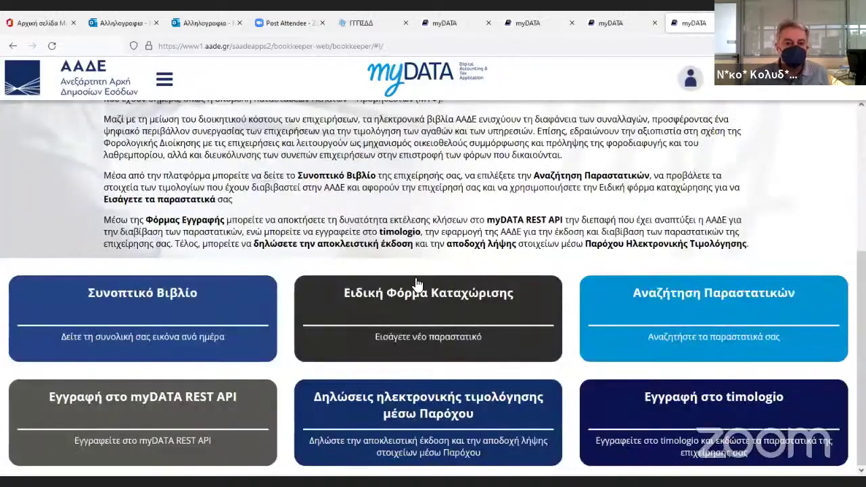
Open a new special entry form and browse types under retail, exceptional-entity and entity-entry kinds.
{"action": "left_click", "coordinate": [419, 342]}
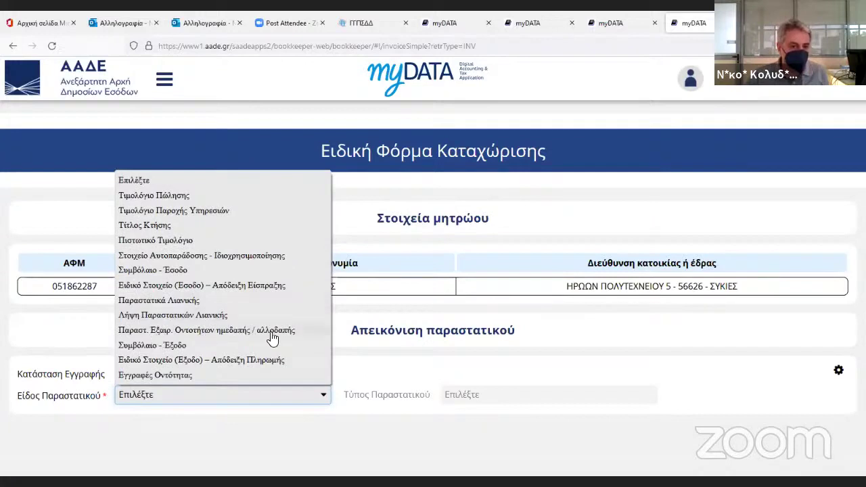
{"action": "left_click", "coordinate": [172, 321]}
{"action": "left_click", "coordinate": [491, 398]}
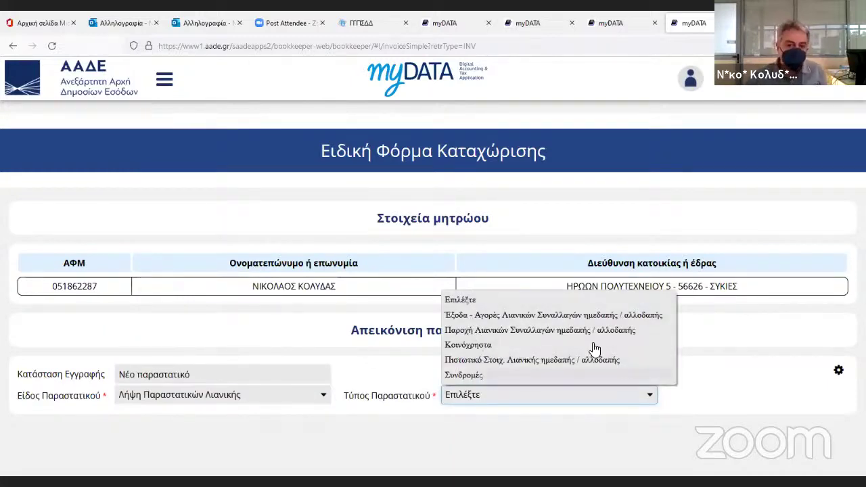
{"action": "left_click", "coordinate": [246, 406]}
{"action": "left_click", "coordinate": [242, 401]}
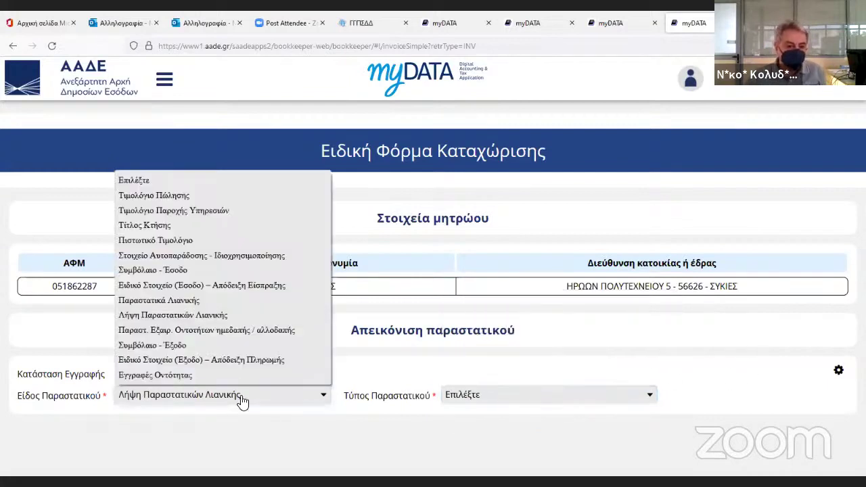
{"action": "left_click", "coordinate": [205, 330]}
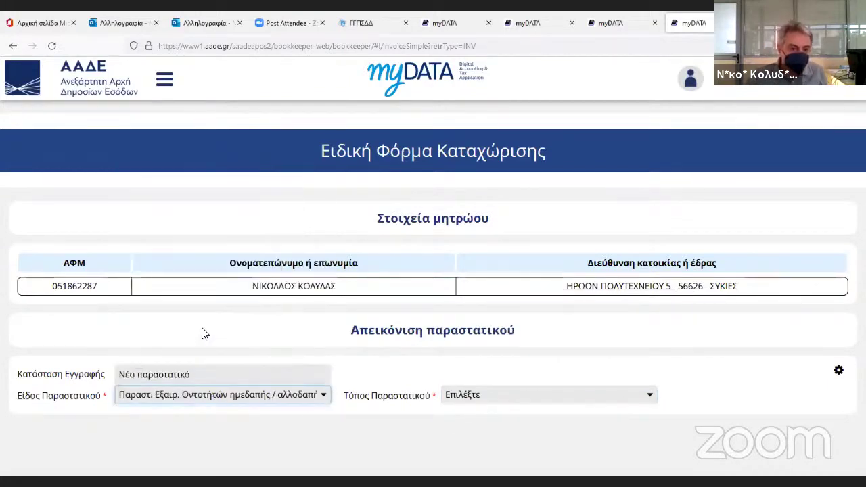
{"action": "left_click", "coordinate": [513, 402]}
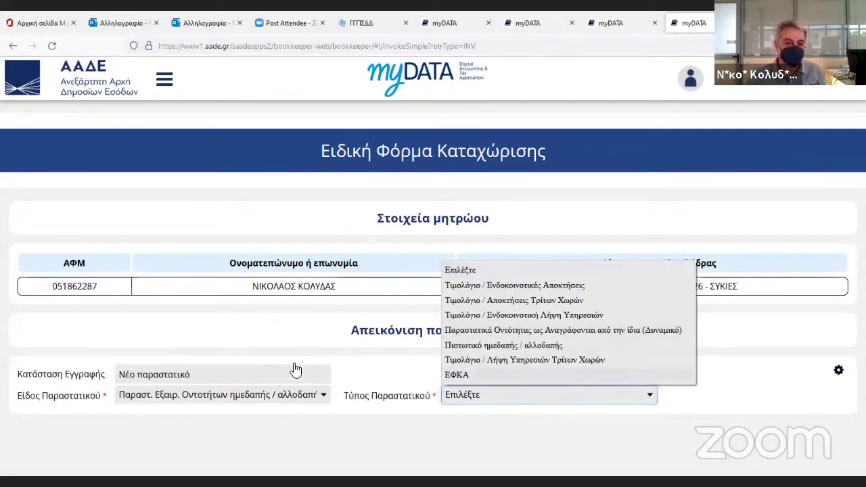
{"action": "left_click", "coordinate": [295, 395]}
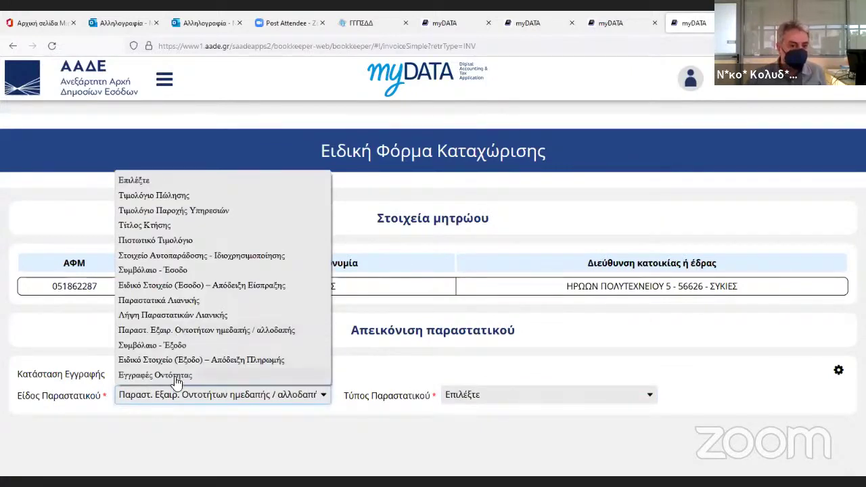
{"action": "left_click", "coordinate": [175, 377]}
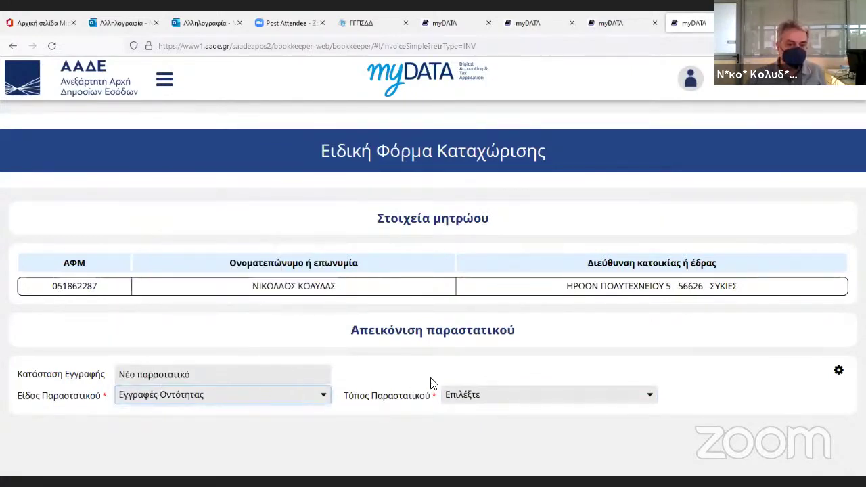
{"action": "left_click", "coordinate": [464, 396]}
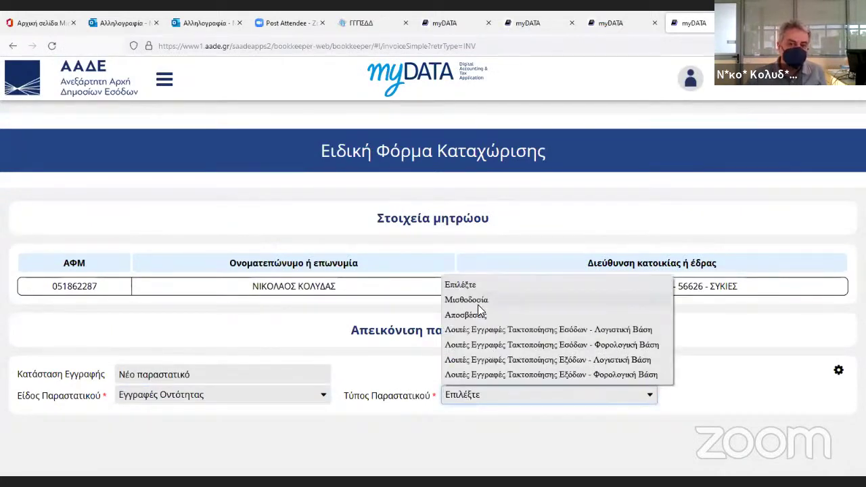
Check payment-receipt and Συμβόλαιο - Έξοδο kinds, then settle on Λήψη Παραστατικών Λιανικής.
{"action": "left_click", "coordinate": [227, 397]}
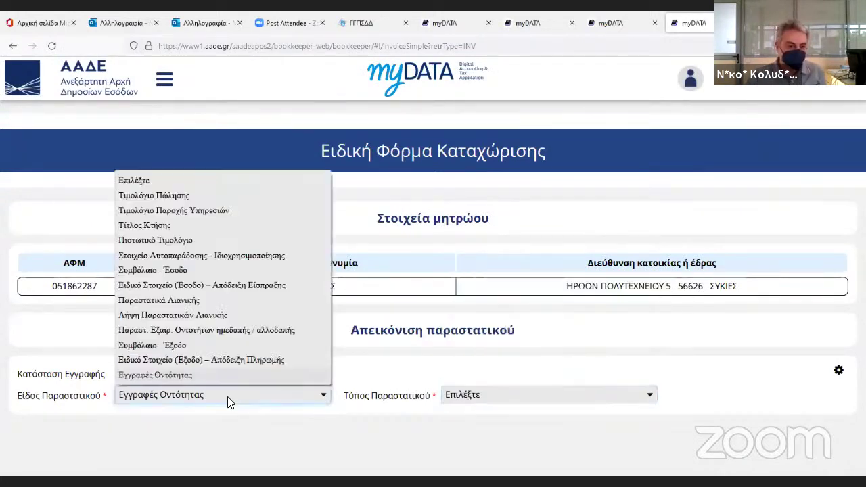
{"action": "left_click", "coordinate": [180, 360]}
{"action": "left_click", "coordinate": [455, 396]}
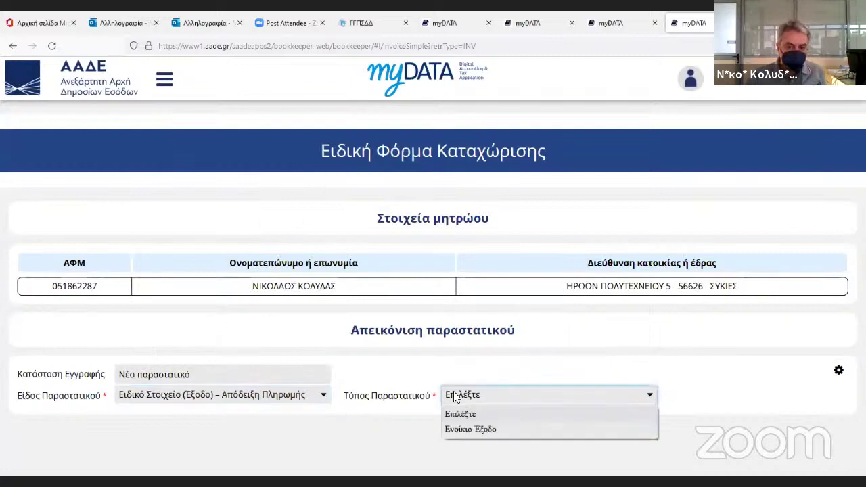
{"action": "left_click", "coordinate": [277, 400]}
{"action": "left_click", "coordinate": [266, 399]}
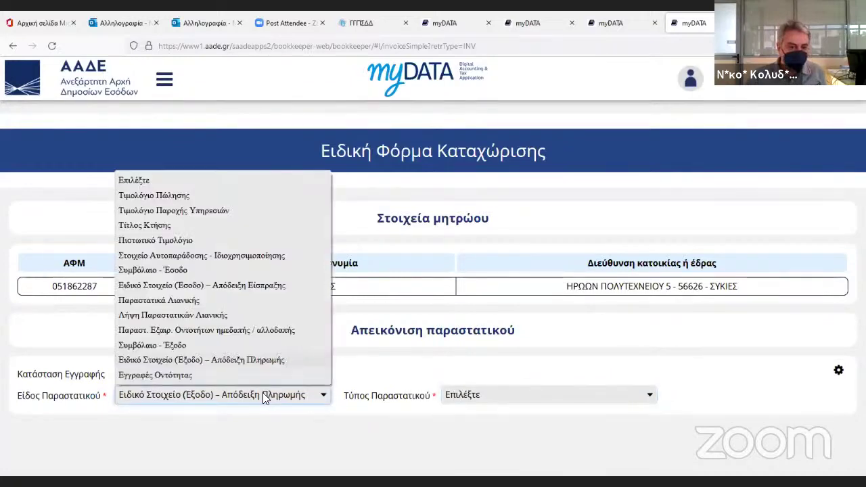
{"action": "left_click", "coordinate": [174, 346]}
{"action": "left_click", "coordinate": [466, 396]}
{"action": "left_click", "coordinate": [466, 396]}
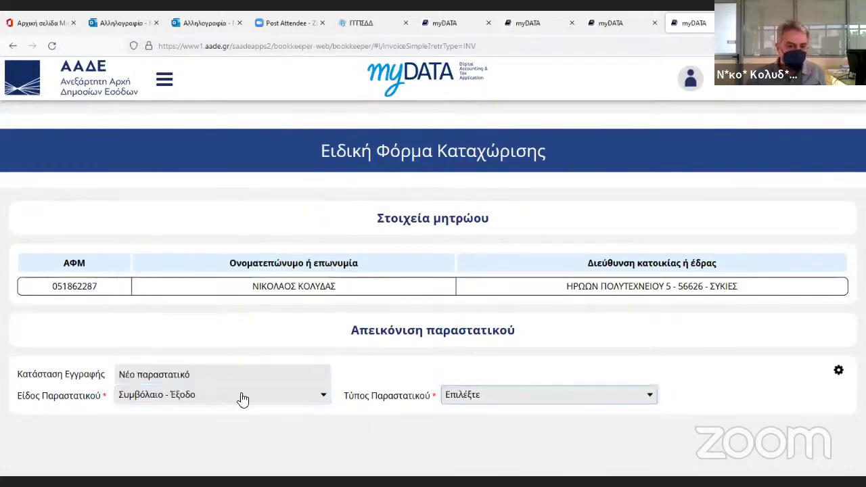
{"action": "left_click", "coordinate": [243, 399]}
{"action": "left_click", "coordinate": [192, 314]}
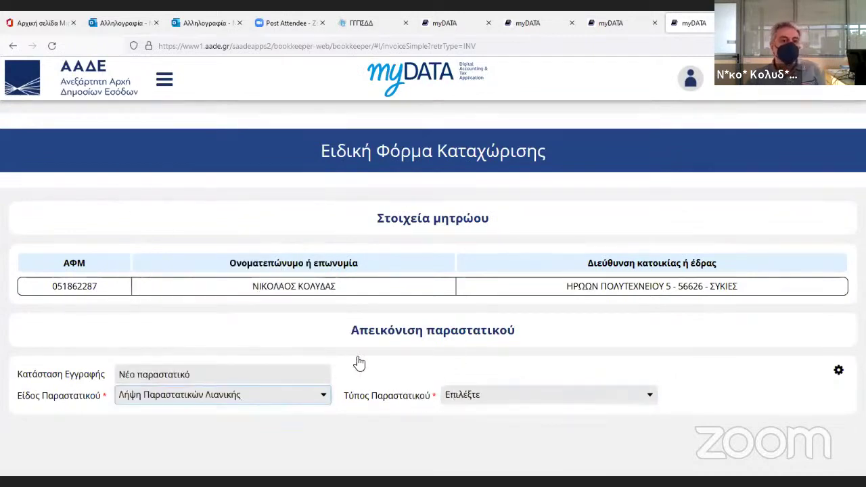
Choose type Έξοδα - Αγορές Λιανικών Συναλλαγών ημεδαπής and enter a placeholder issuer tax number.
{"action": "left_click", "coordinate": [494, 397]}
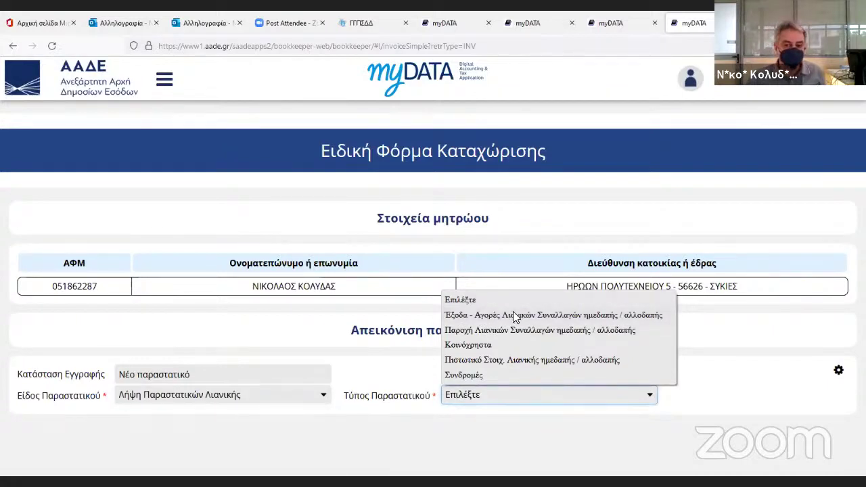
{"action": "left_click", "coordinate": [513, 315]}
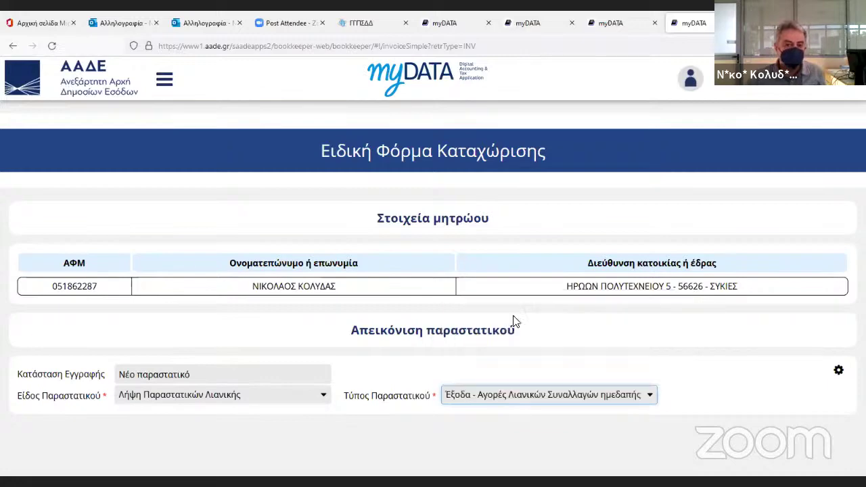
{"action": "scroll", "coordinate": [559, 347], "scroll_direction": "down", "scroll_amount": 5}
{"action": "scroll", "coordinate": [389, 331], "scroll_direction": "up", "scroll_amount": 2}
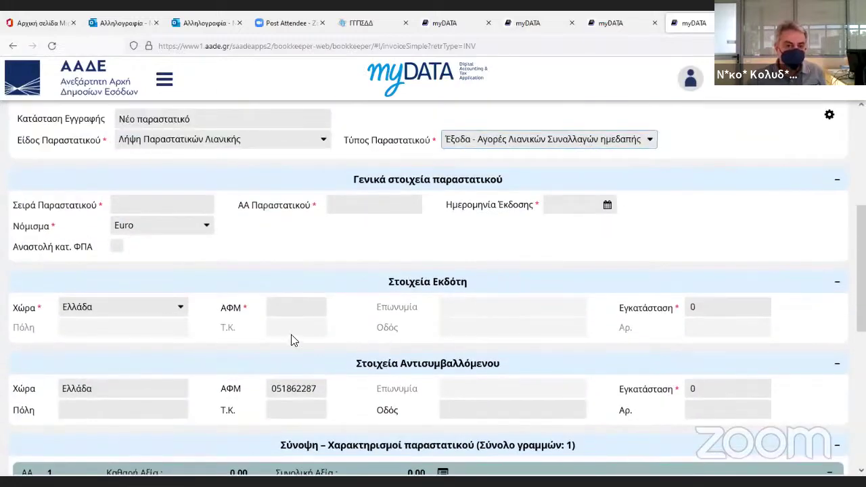
{"action": "left_click", "coordinate": [305, 312]}
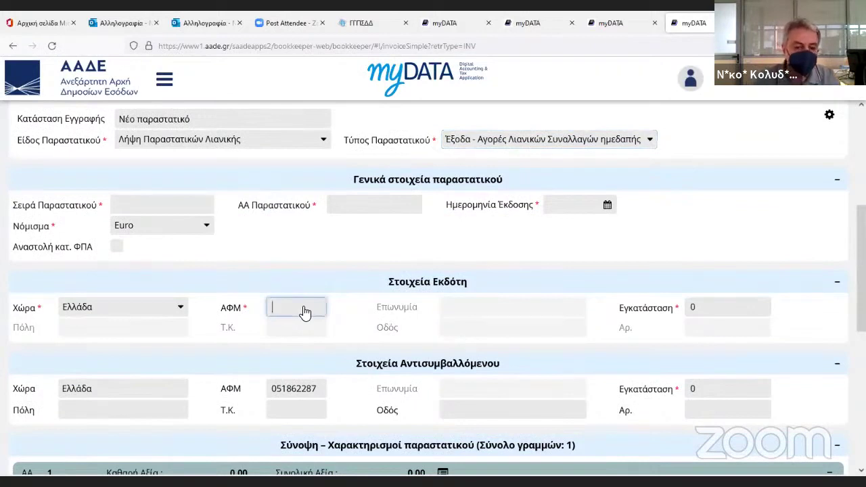
{"action": "type", "text": "0000000"}
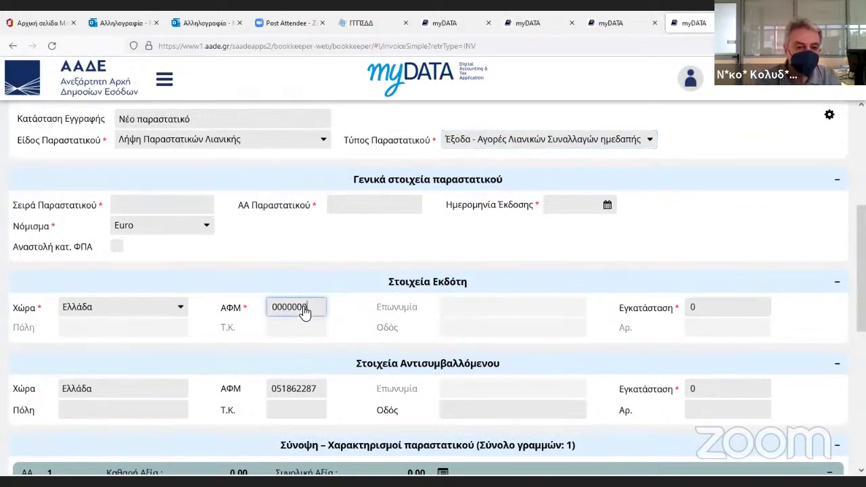
{"action": "type", "text": "00"}
Set line 1's net value to 50.
{"action": "key", "text": "Tab"}
{"action": "scroll", "coordinate": [305, 318], "scroll_direction": "down", "scroll_amount": 3}
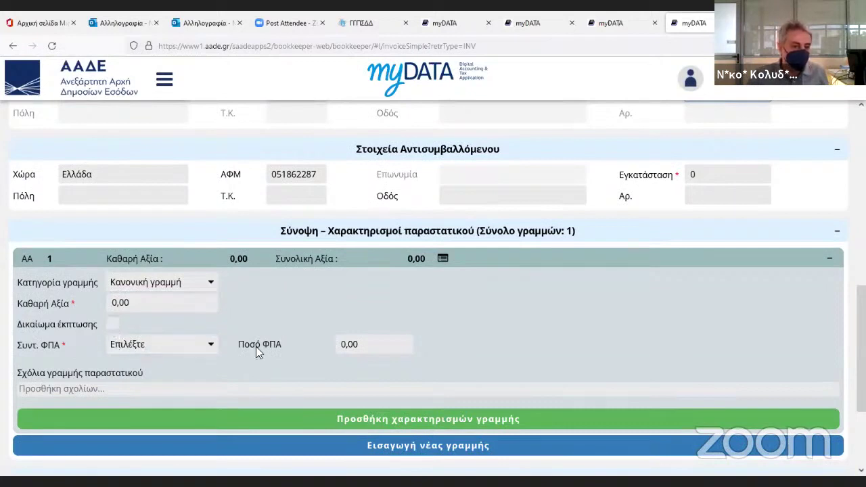
{"action": "left_click", "coordinate": [147, 306]}
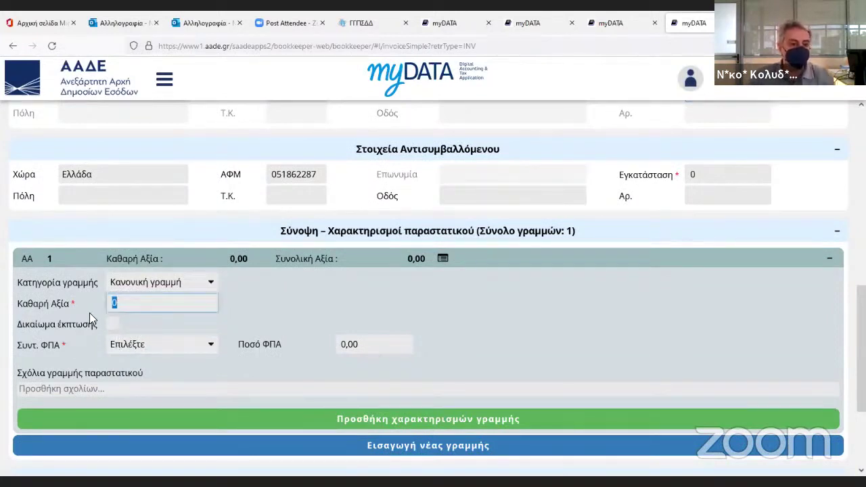
{"action": "type", "text": "50"}
{"action": "key", "text": "Tab"}
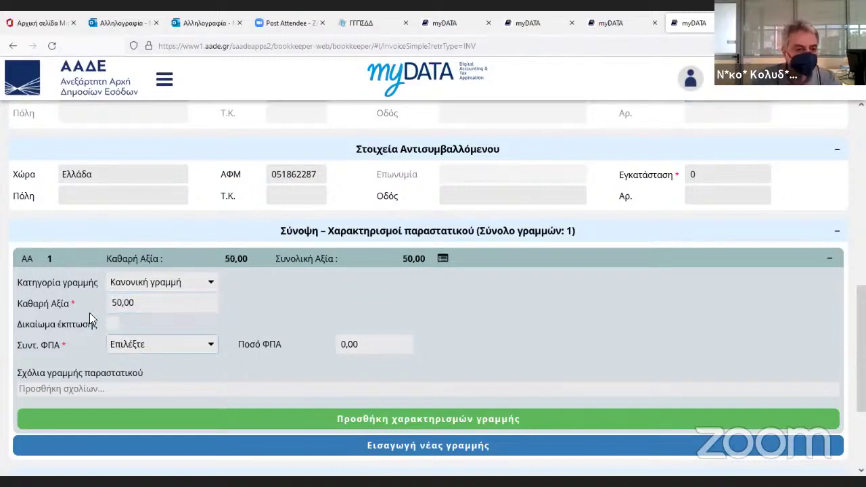
{"action": "left_click", "coordinate": [138, 347]}
{"action": "left_click", "coordinate": [138, 347]}
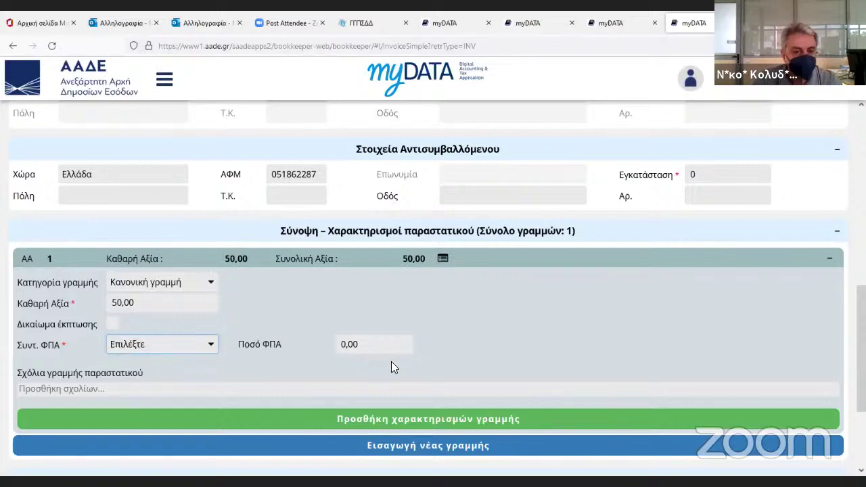
{"action": "scroll", "coordinate": [391, 363], "scroll_direction": "up", "scroll_amount": 1}
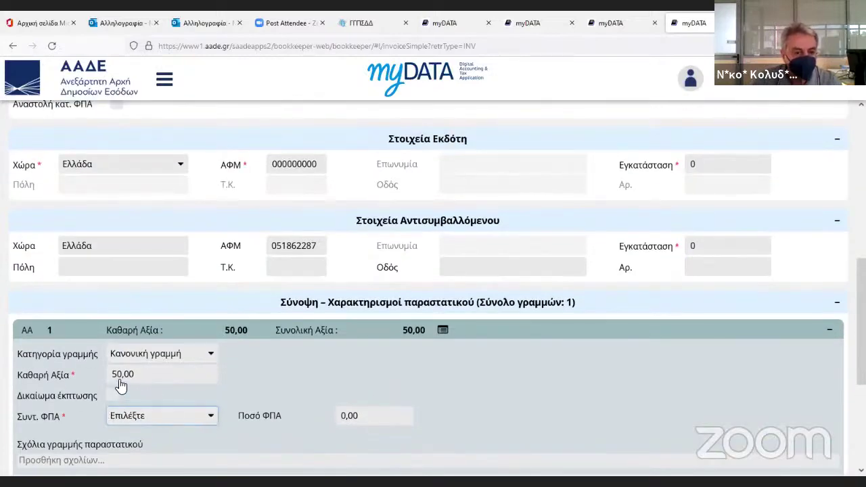
{"action": "scroll", "coordinate": [276, 406], "scroll_direction": "up", "scroll_amount": 4}
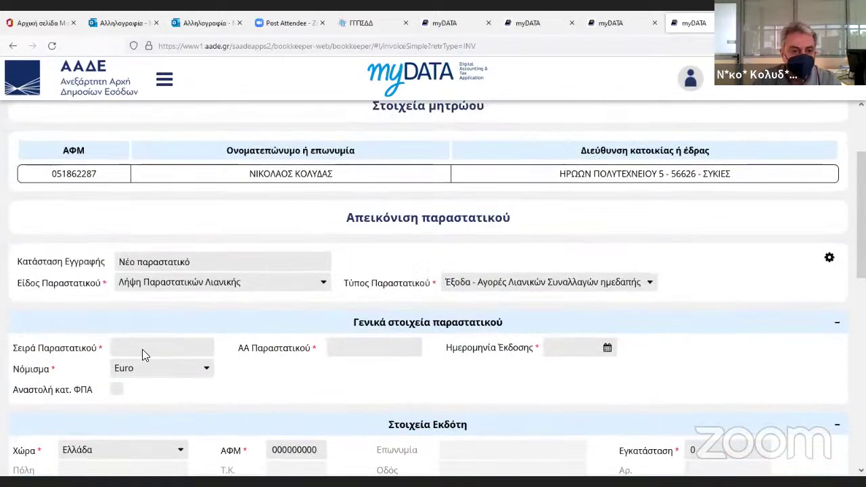
Enter series 00, the document number, and issue date 19/05/2022.
{"action": "left_click", "coordinate": [142, 350]}
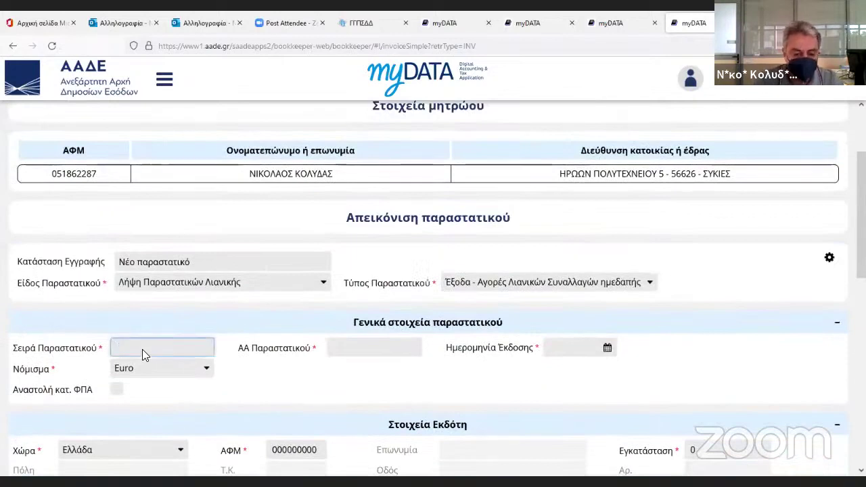
{"action": "type", "text": "00"}
{"action": "key", "text": "Tab"}
{"action": "type", "text": "7787867867"}
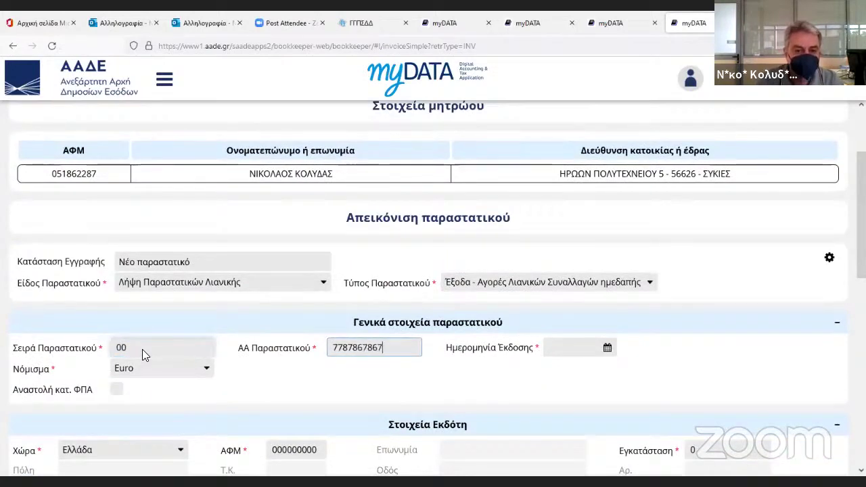
{"action": "left_click", "coordinate": [607, 348]}
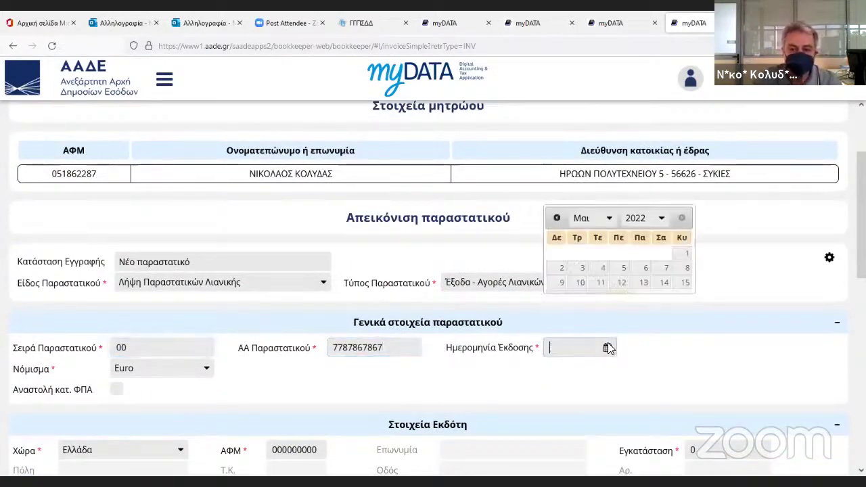
{"action": "left_click", "coordinate": [622, 296]}
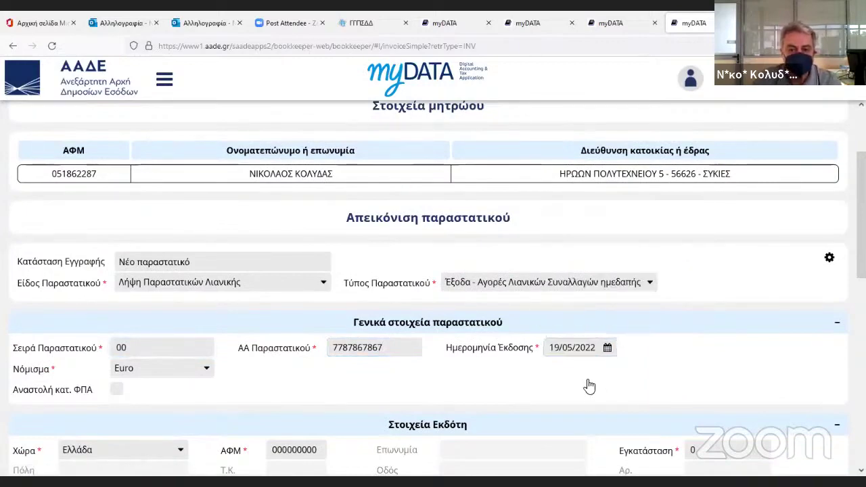
{"action": "scroll", "coordinate": [590, 387], "scroll_direction": "down", "scroll_amount": 10}
Characterise the full 50,00 as 2.5 general expenses without VAT deduction, Λοιπά έξοδα (Ε3_585_016).
{"action": "left_click", "coordinate": [410, 283]}
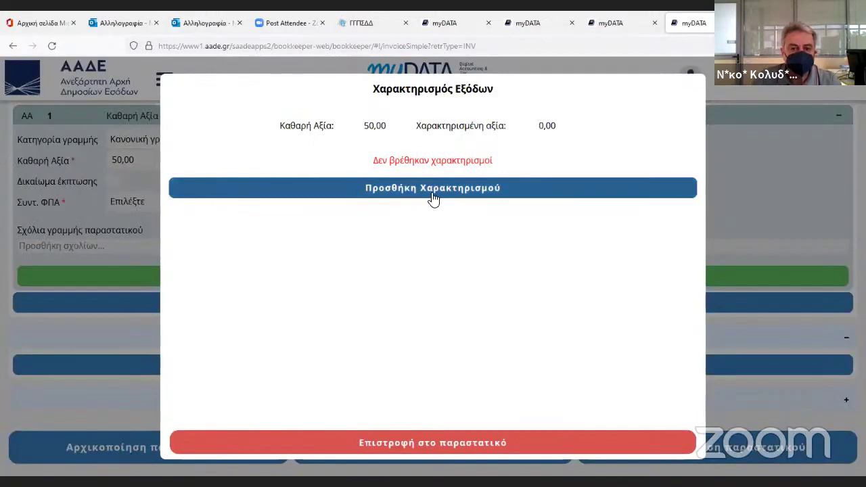
{"action": "left_click", "coordinate": [434, 197]}
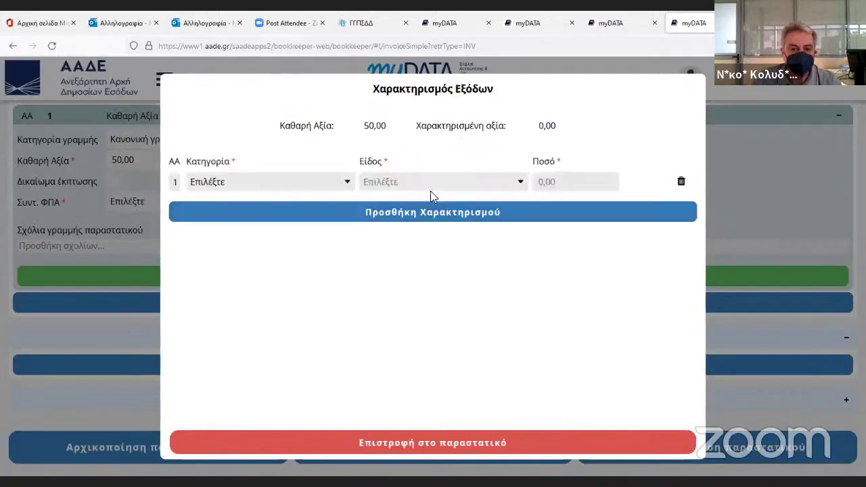
{"action": "left_click", "coordinate": [297, 184]}
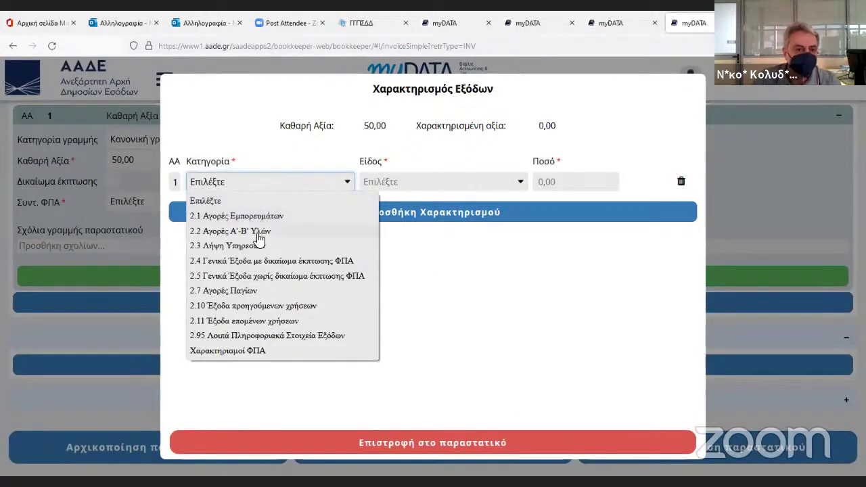
{"action": "left_click", "coordinate": [258, 275]}
{"action": "left_click", "coordinate": [441, 184]}
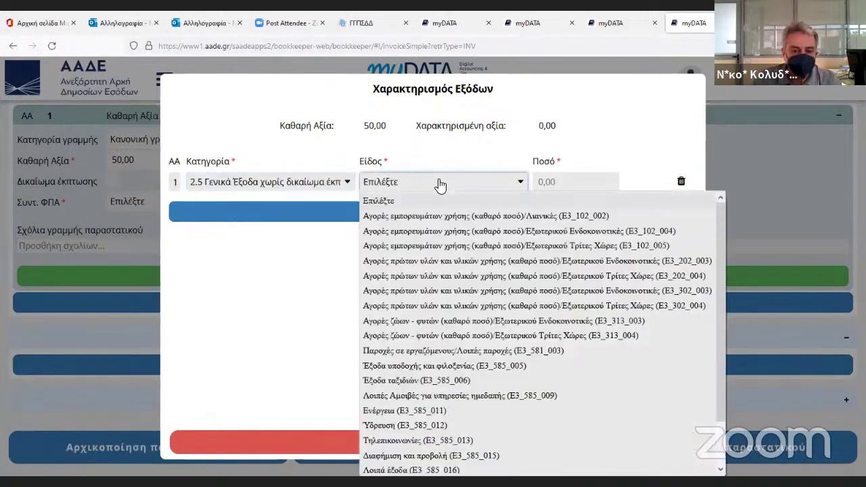
{"action": "scroll", "coordinate": [481, 345], "scroll_direction": "down", "scroll_amount": 1}
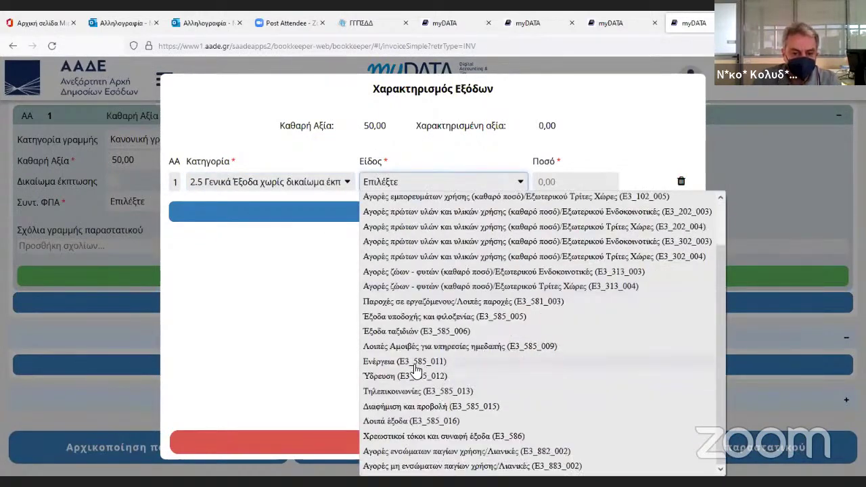
{"action": "left_click", "coordinate": [406, 421]}
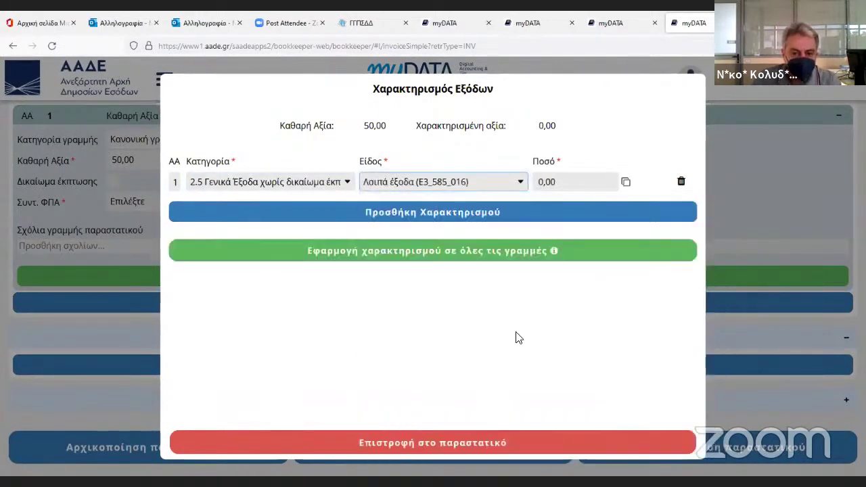
{"action": "left_click", "coordinate": [624, 183]}
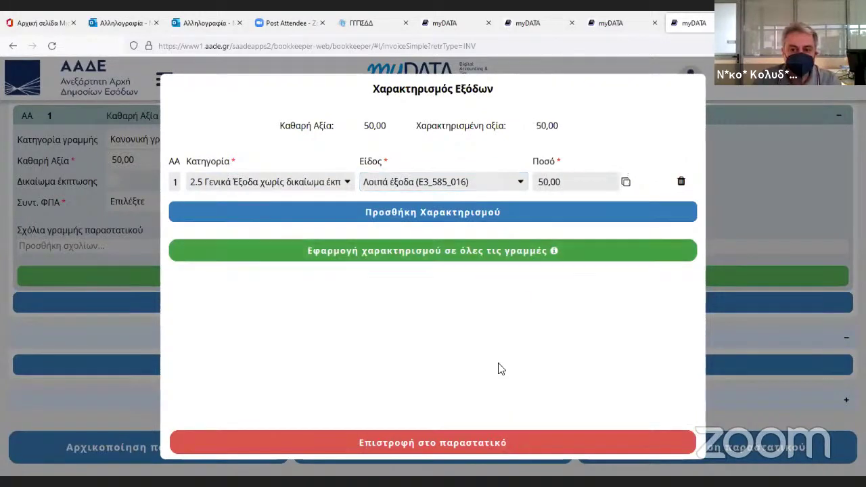
Return to the document and attempt a draft save, which reports errors to fix.
{"action": "left_click", "coordinate": [440, 442]}
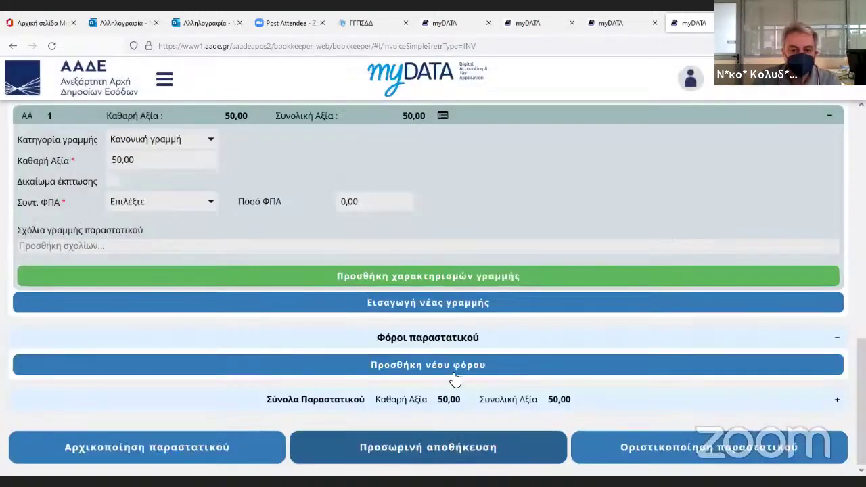
{"action": "left_click", "coordinate": [399, 448]}
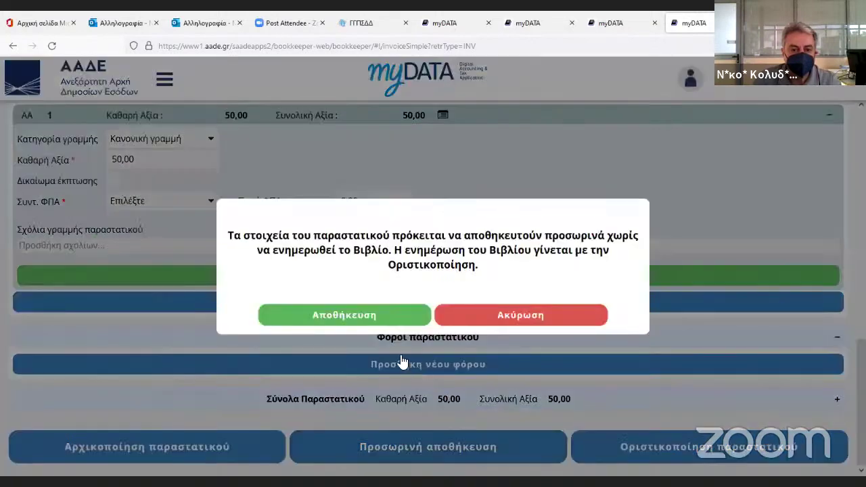
{"action": "left_click", "coordinate": [370, 318]}
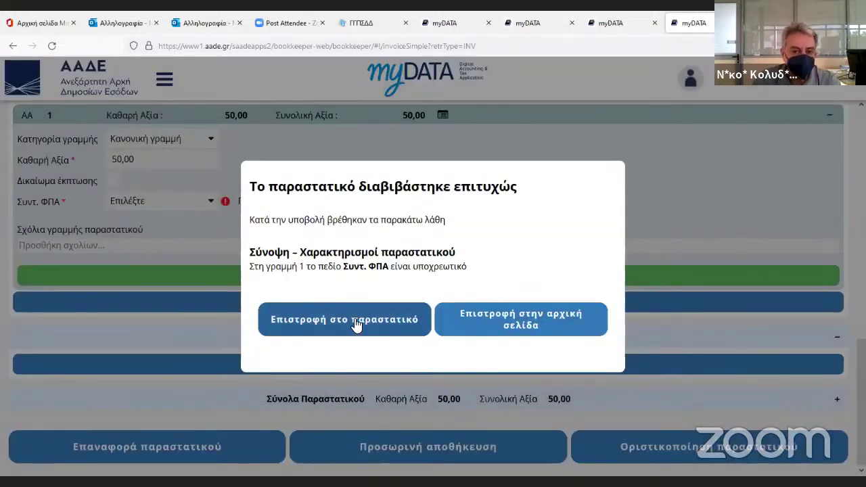
{"action": "left_click", "coordinate": [358, 321]}
Set the line's VAT to 24%, raise the characterised amount to 62,00, and save the draft again.
{"action": "scroll", "coordinate": [366, 290], "scroll_direction": "up", "scroll_amount": 2}
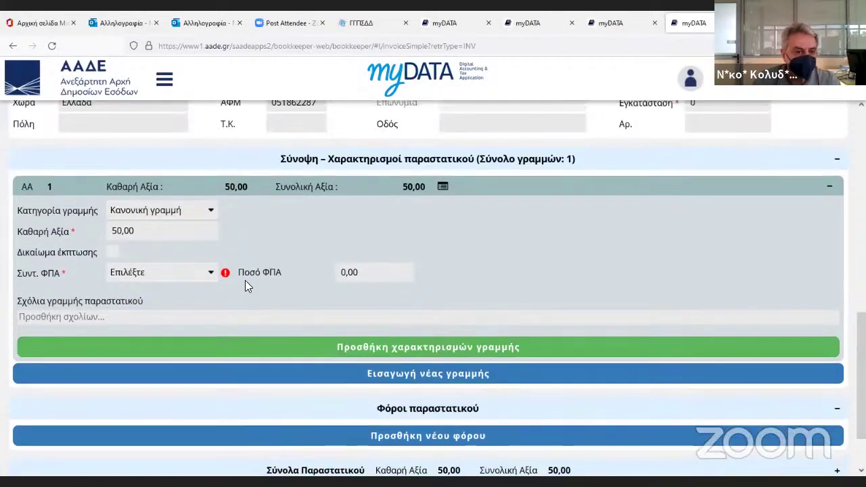
{"action": "left_click", "coordinate": [178, 280]}
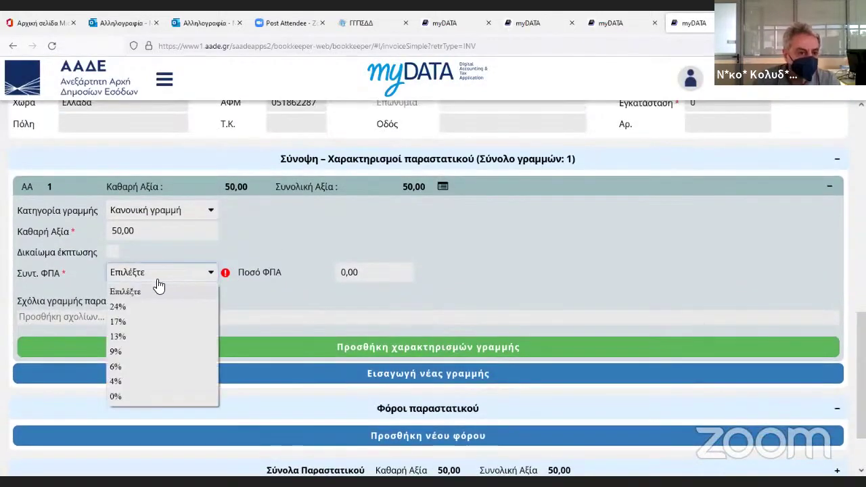
{"action": "left_click", "coordinate": [139, 310]}
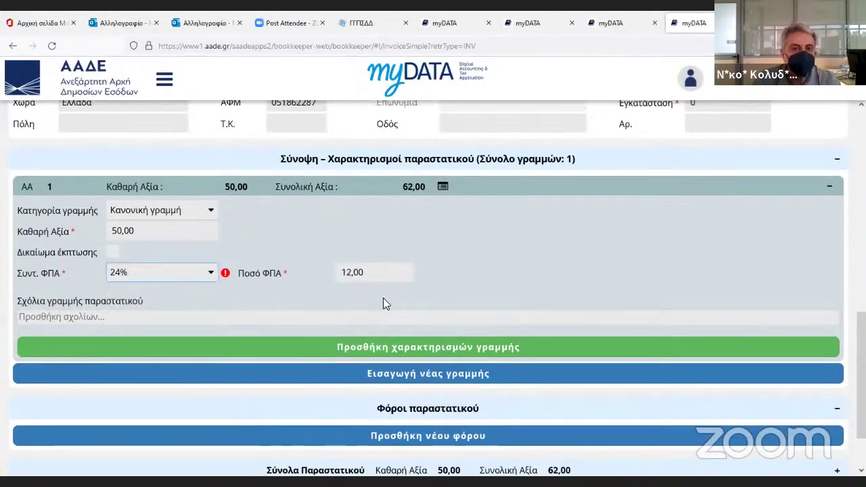
{"action": "scroll", "coordinate": [382, 274], "scroll_direction": "up", "scroll_amount": 1}
{"action": "scroll", "coordinate": [382, 275], "scroll_direction": "up", "scroll_amount": 4}
{"action": "scroll", "coordinate": [386, 277], "scroll_direction": "down", "scroll_amount": 6}
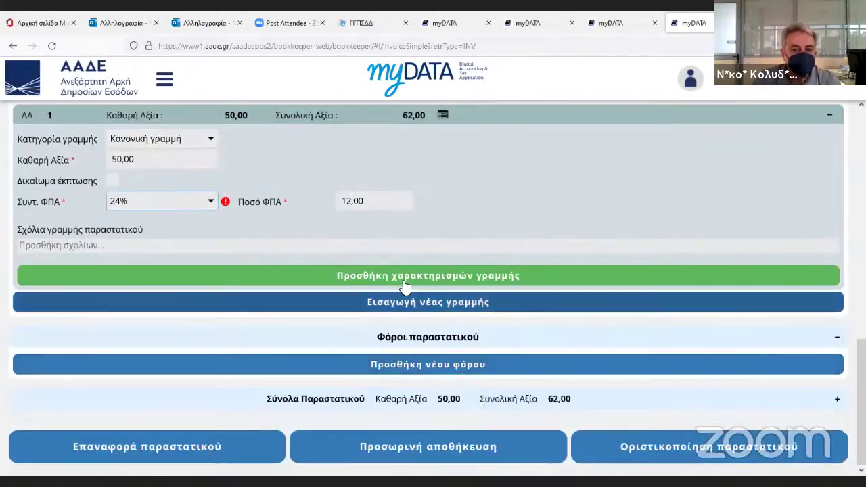
{"action": "left_click", "coordinate": [405, 287]}
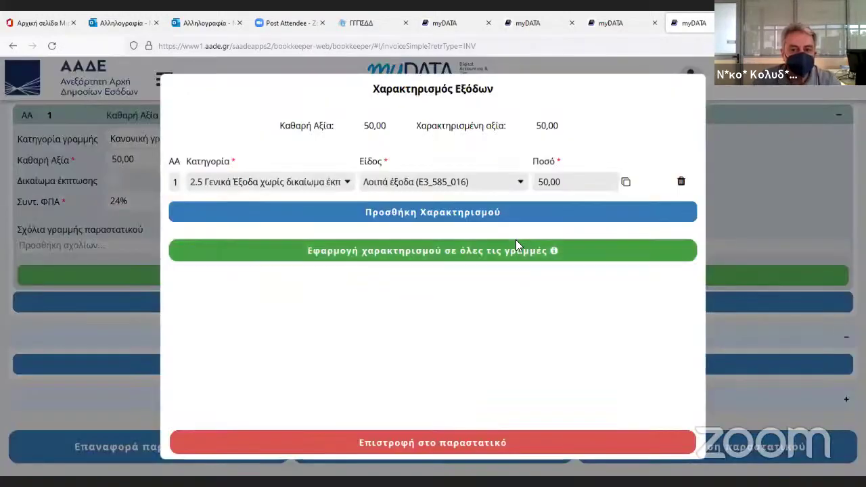
{"action": "left_click", "coordinate": [629, 182]}
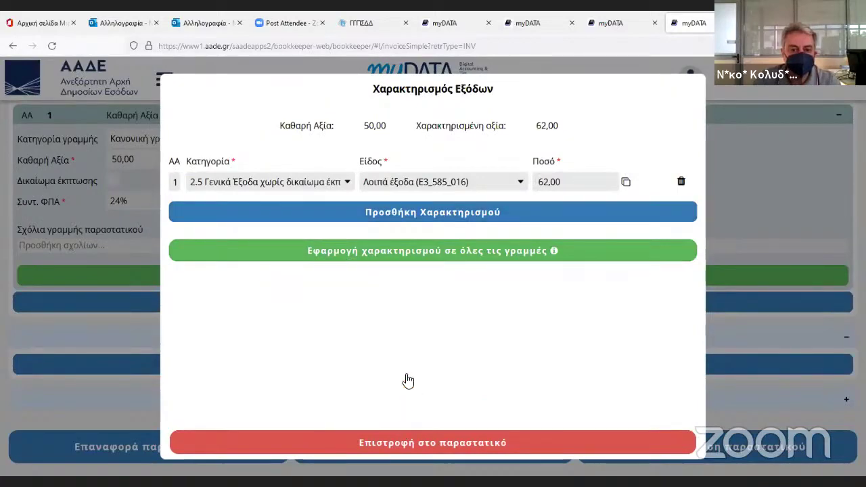
{"action": "left_click", "coordinate": [425, 443]}
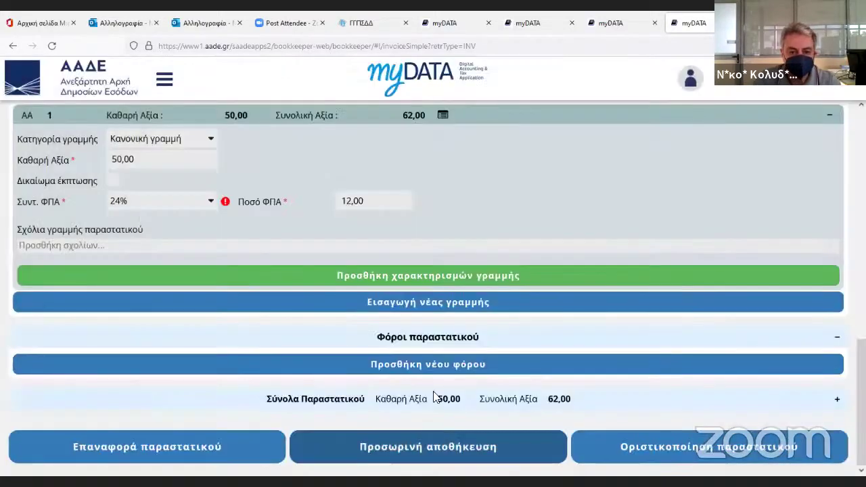
{"action": "left_click", "coordinate": [427, 447]}
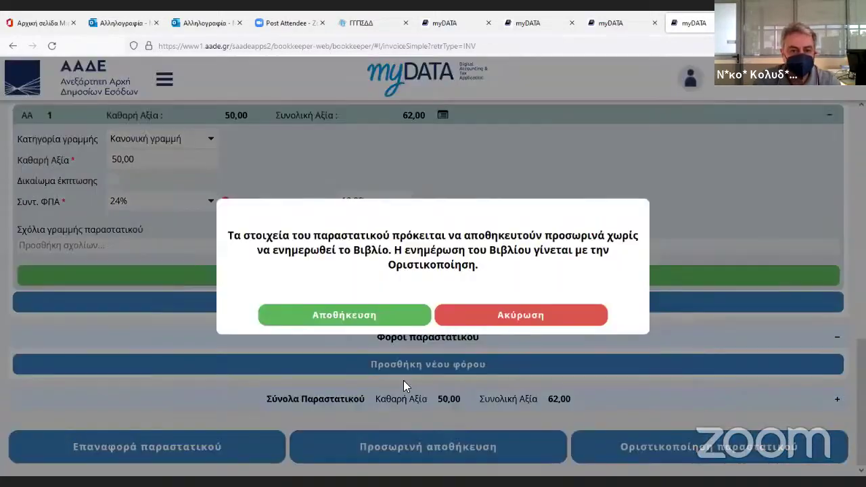
Confirm the save so the 62,00 retail expense document is transmitted.
{"action": "left_click", "coordinate": [364, 319]}
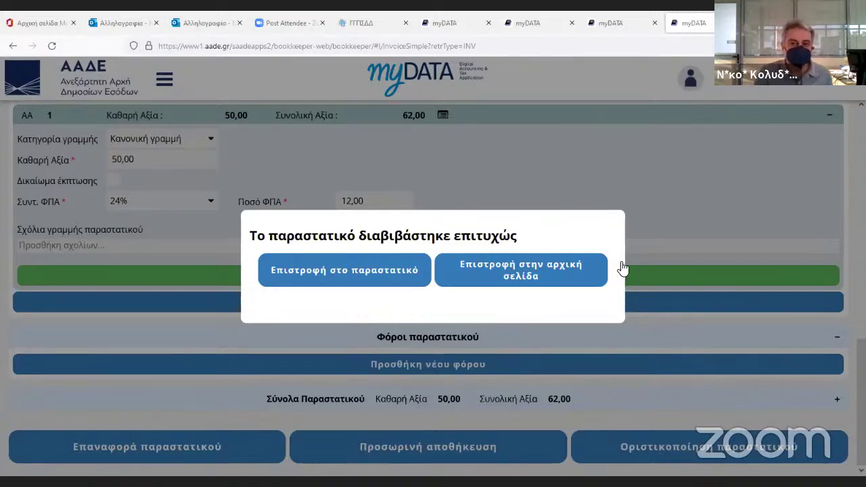
Return home, log out of myDATA, and close three browser tabs with Ctrl+W.
{"action": "left_click", "coordinate": [599, 270]}
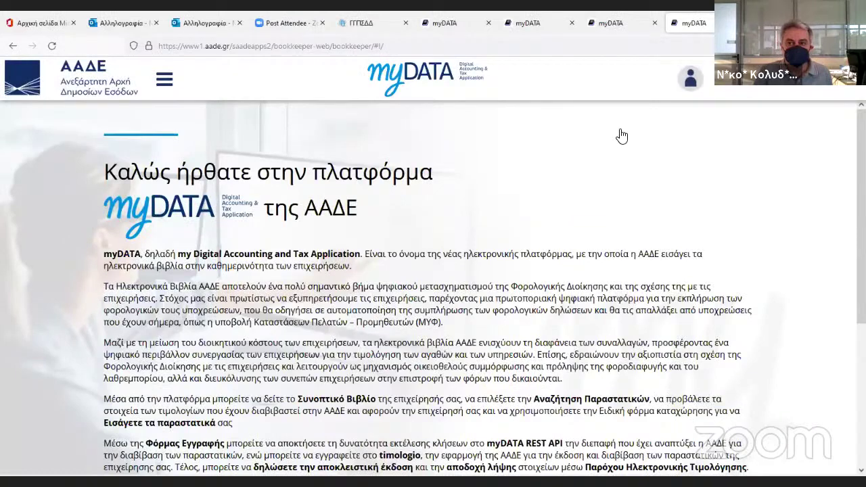
{"action": "left_click", "coordinate": [680, 253]}
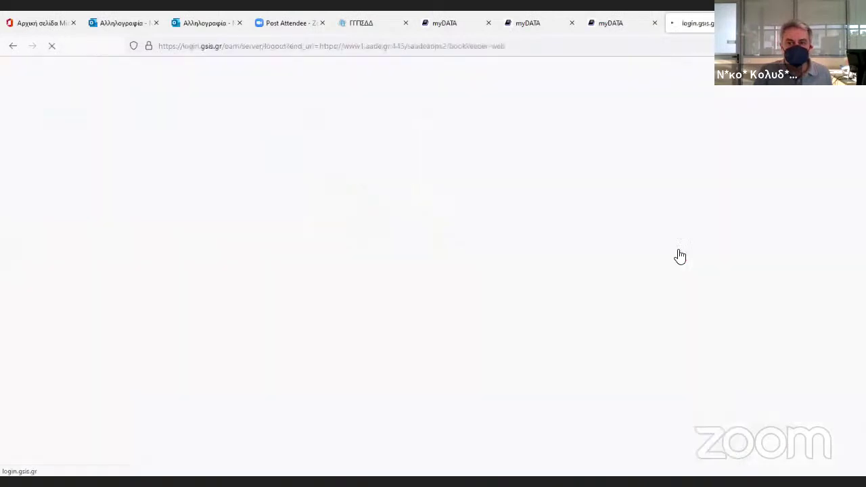
{"action": "key", "text": "ctrl+w"}
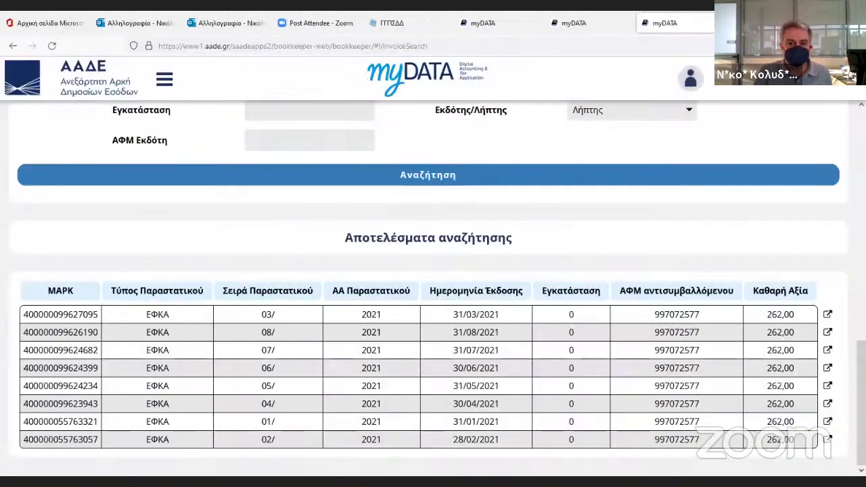
{"action": "key", "text": "ctrl+w"}
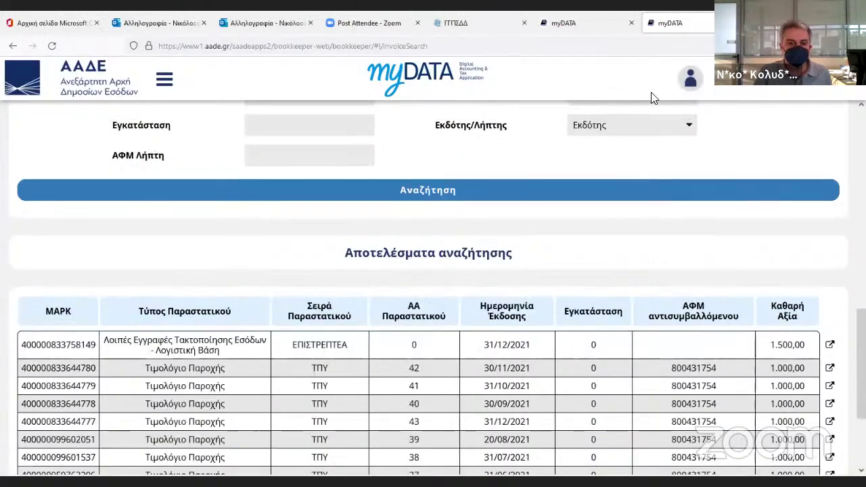
{"action": "key", "text": "ctrl+w"}
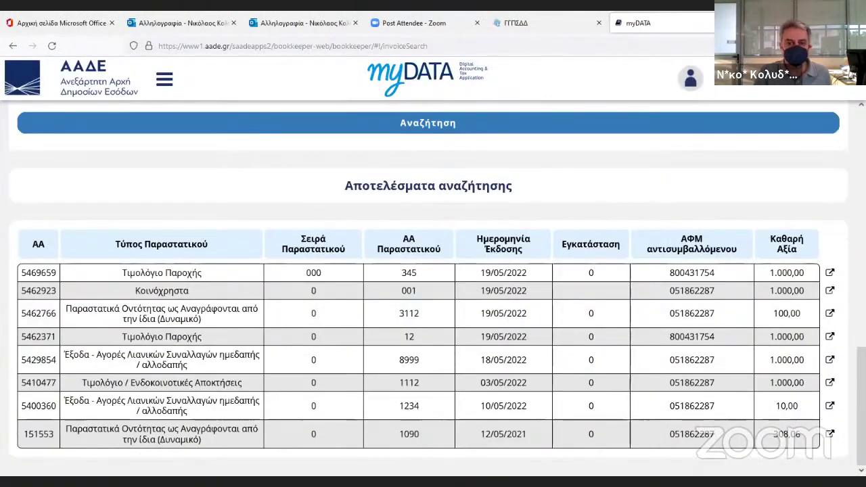
Close the finished myDATA tab, the gov.gr login page, both Outlook mail tabs and the Zoom page.
{"action": "key", "text": "ctrl+w"}
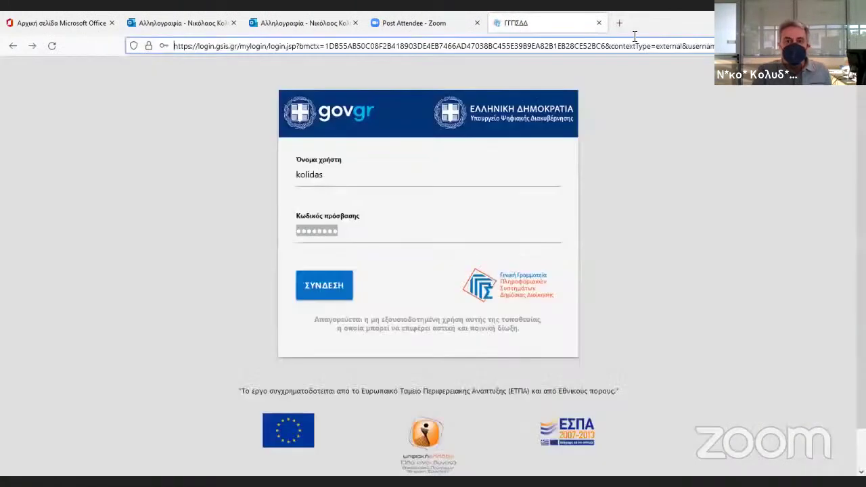
{"action": "key", "text": "ctrl+w"}
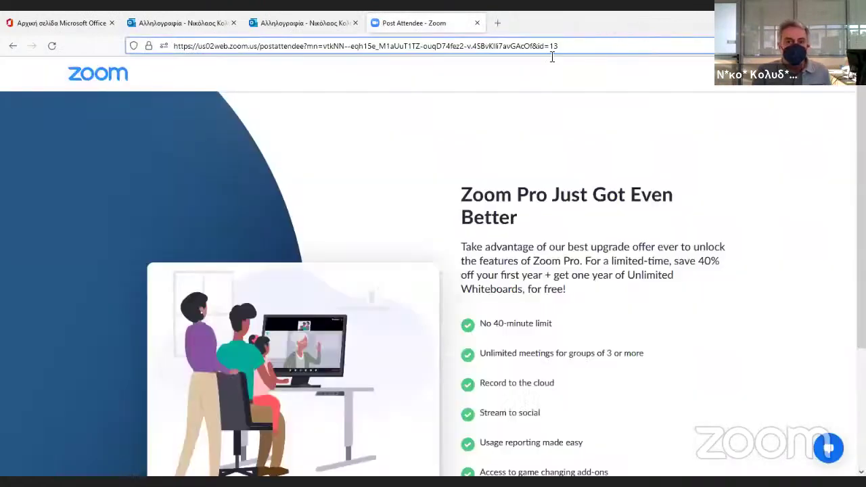
{"action": "left_click", "coordinate": [339, 31]}
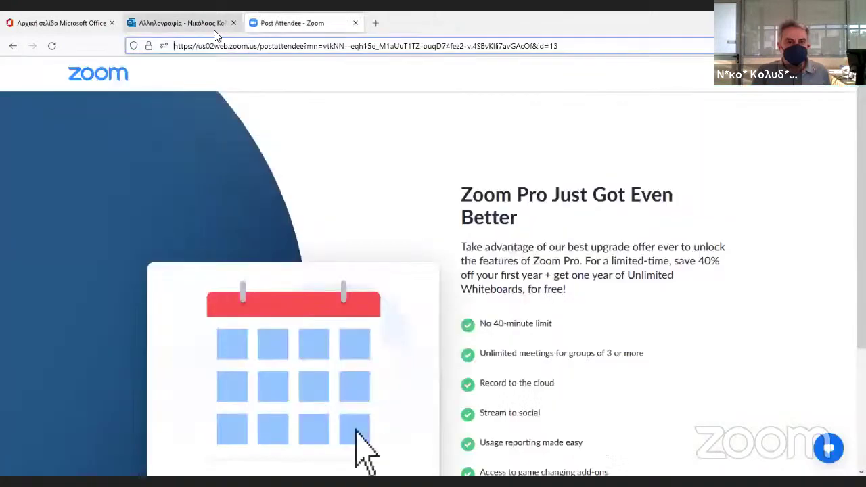
{"action": "left_click", "coordinate": [355, 23]}
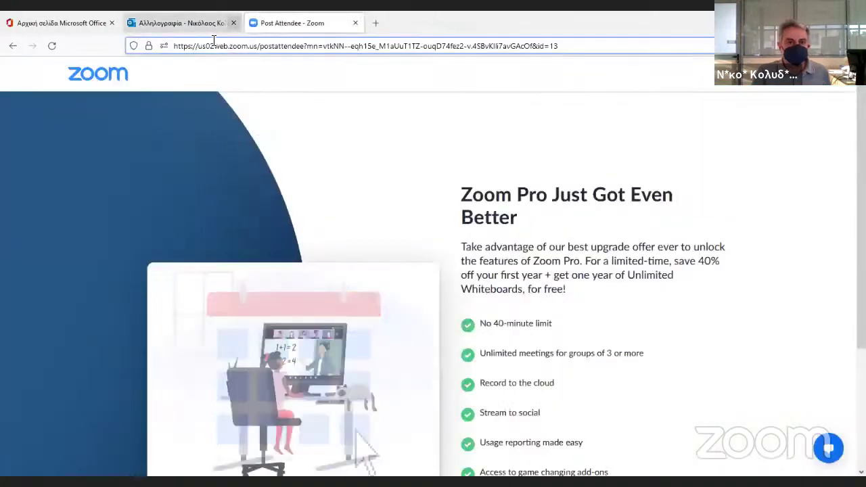
{"action": "left_click", "coordinate": [233, 23]}
{"action": "key", "text": "ctrl+w"}
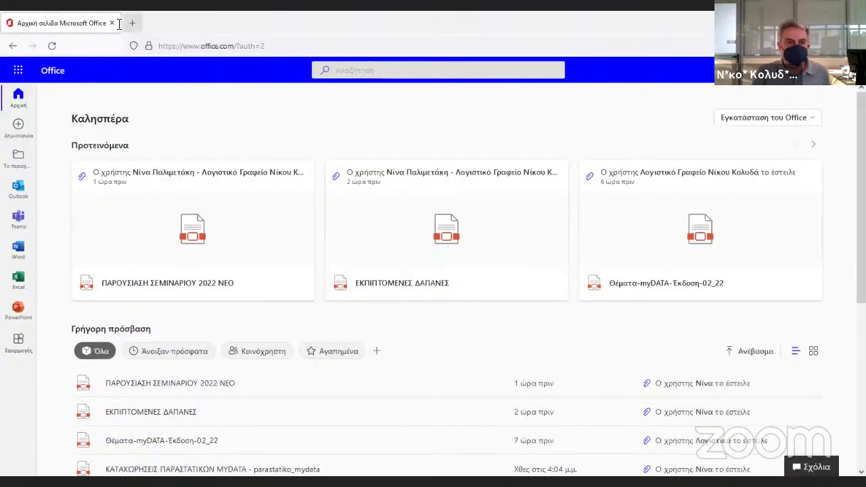